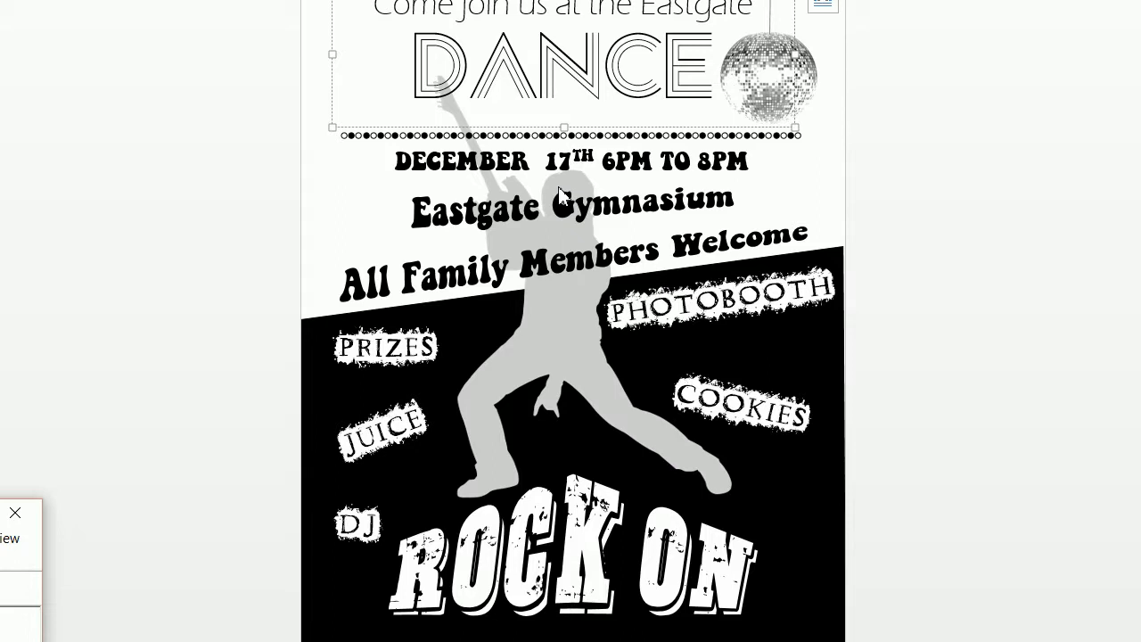
# Step: Create a new blank document for the flyer
pyautogui.scroll(2, 561, 193)
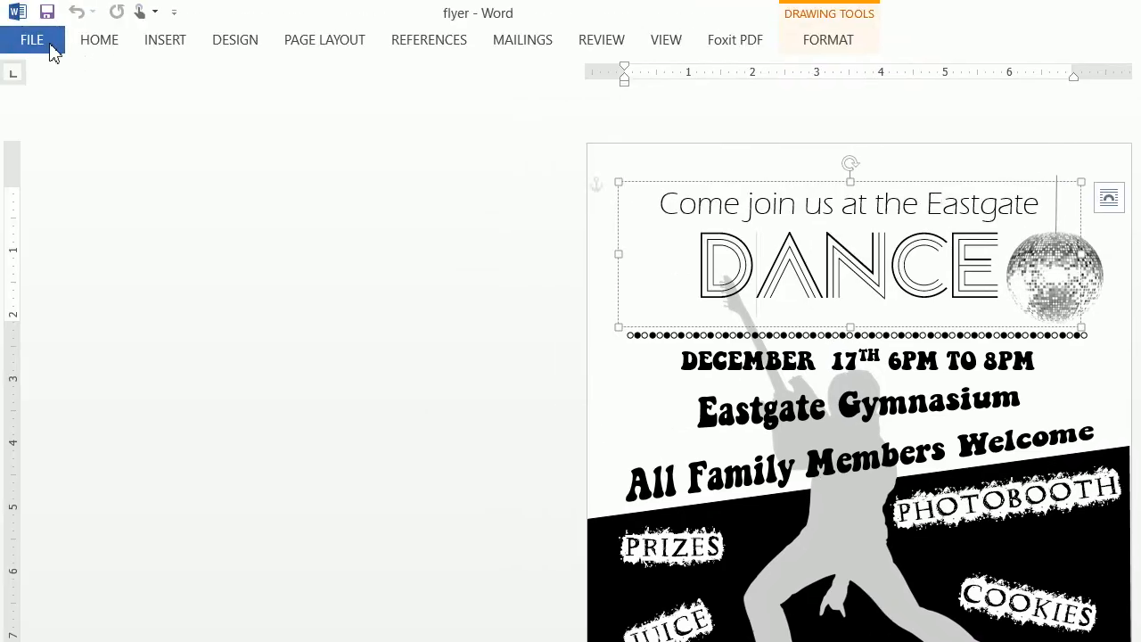
pyautogui.click(54, 51)
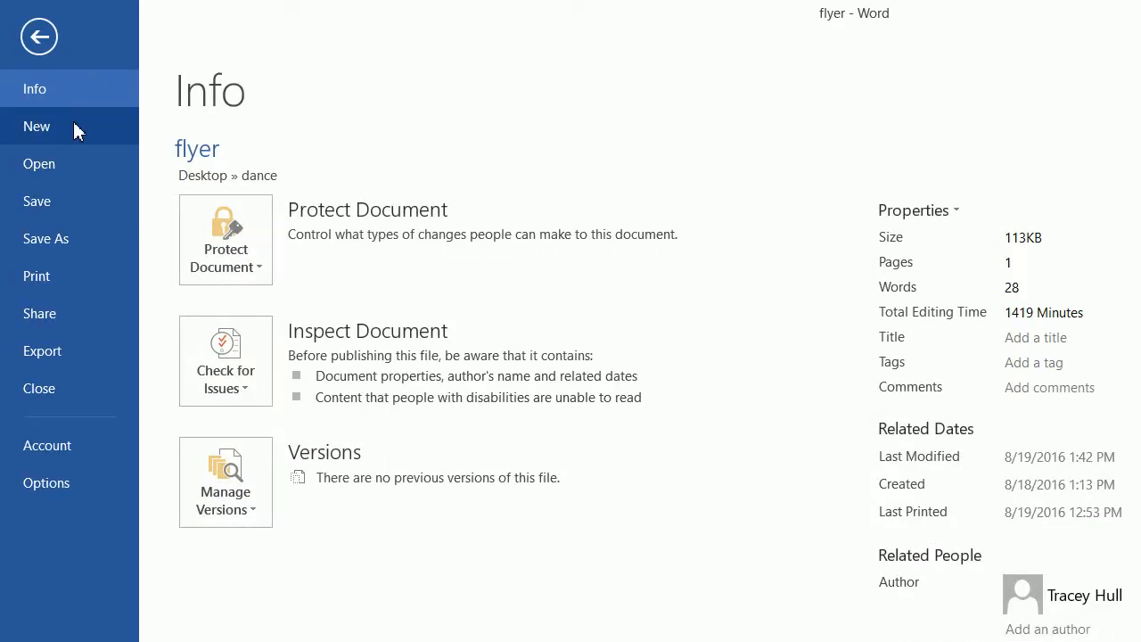
pyautogui.click(73, 122)
pyautogui.click(255, 339)
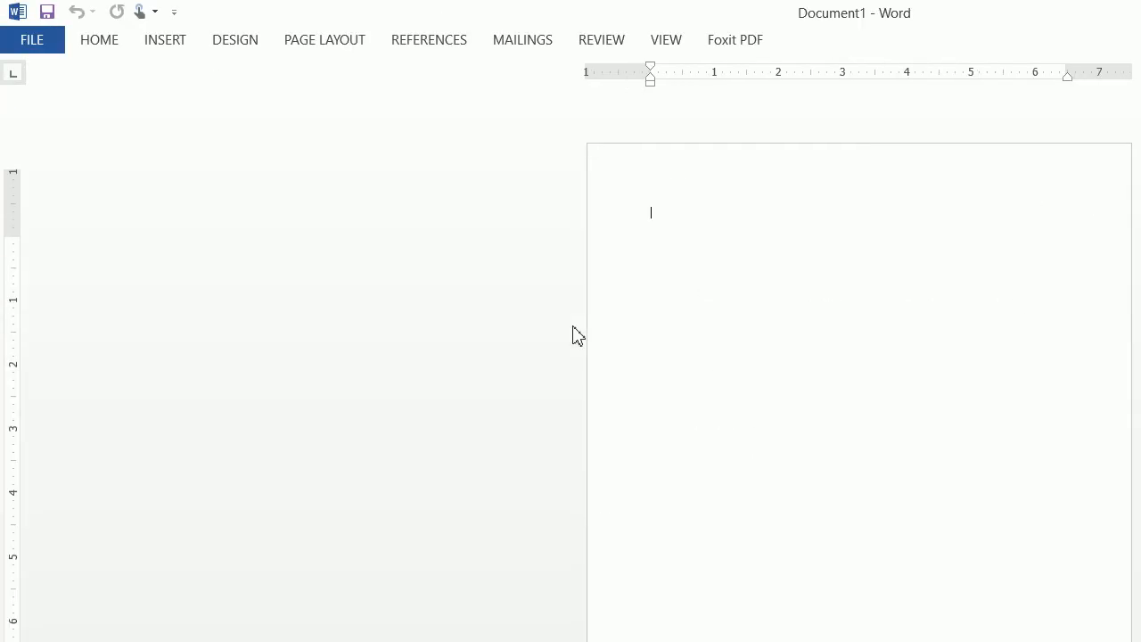
# Step: Set the new document's page margins to the narrow 0.5-inch preset
pyautogui.click(297, 52)
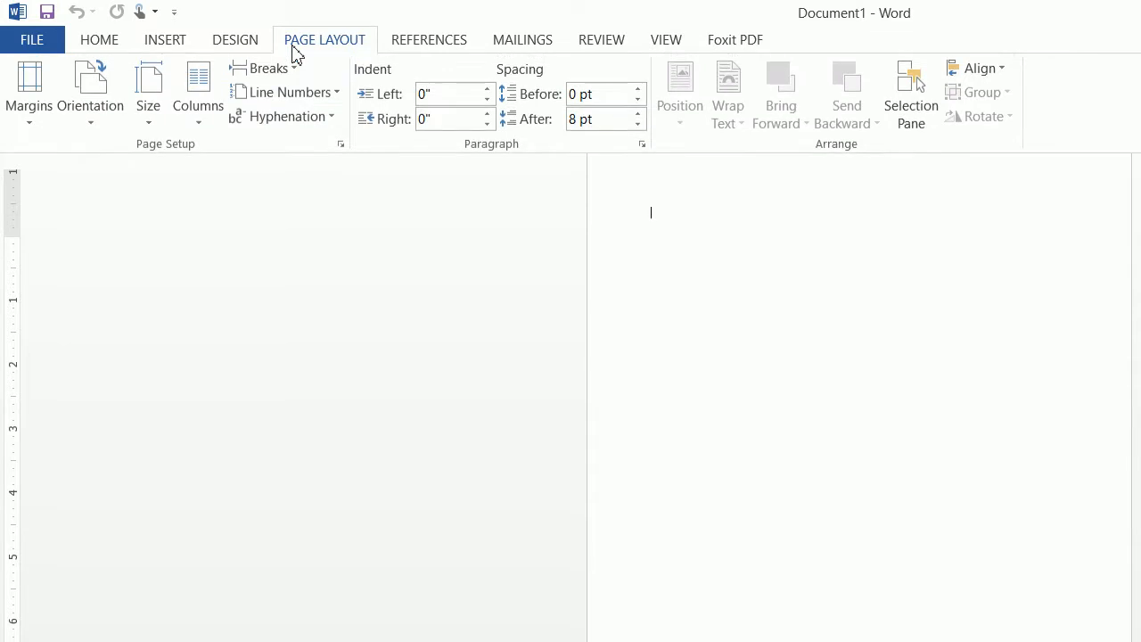
pyautogui.click(30, 105)
pyautogui.click(59, 282)
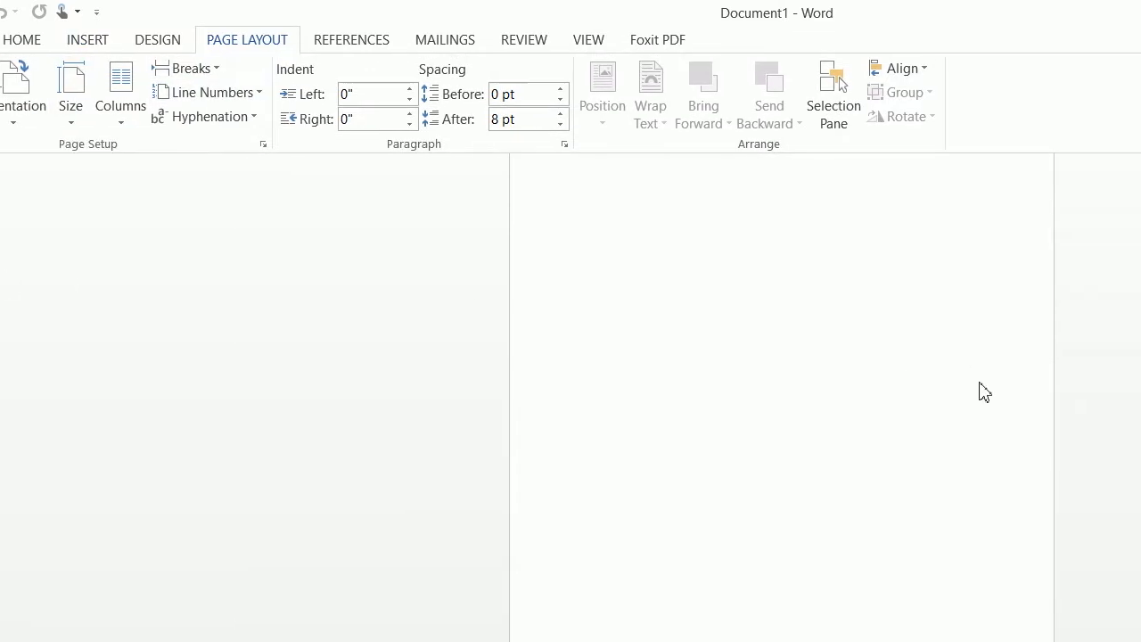
pyautogui.click(634, 282)
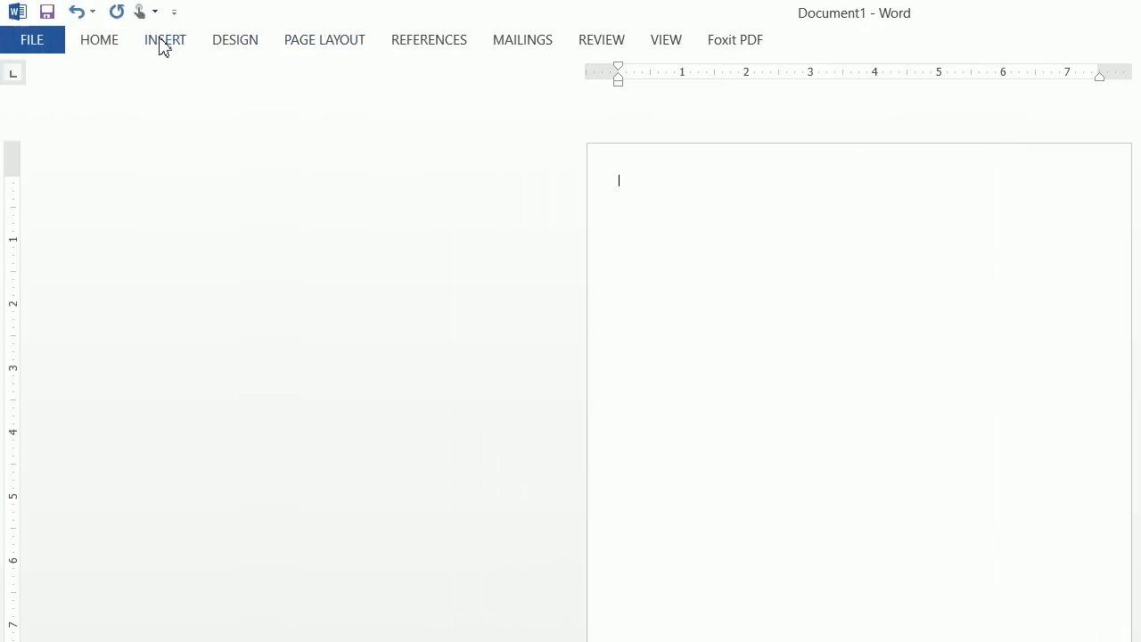
# Step: Draw a rectangle about 8.44" wide and 6.08" high that fills the lower part of the page edge to edge
pyautogui.click(9, 39)
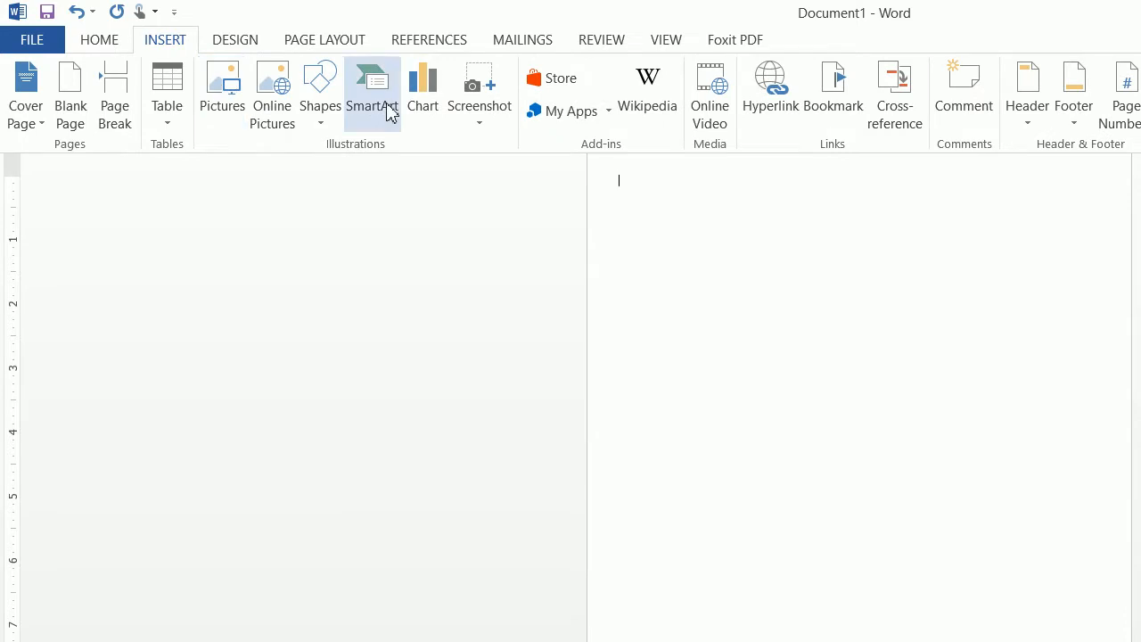
pyautogui.click(321, 89)
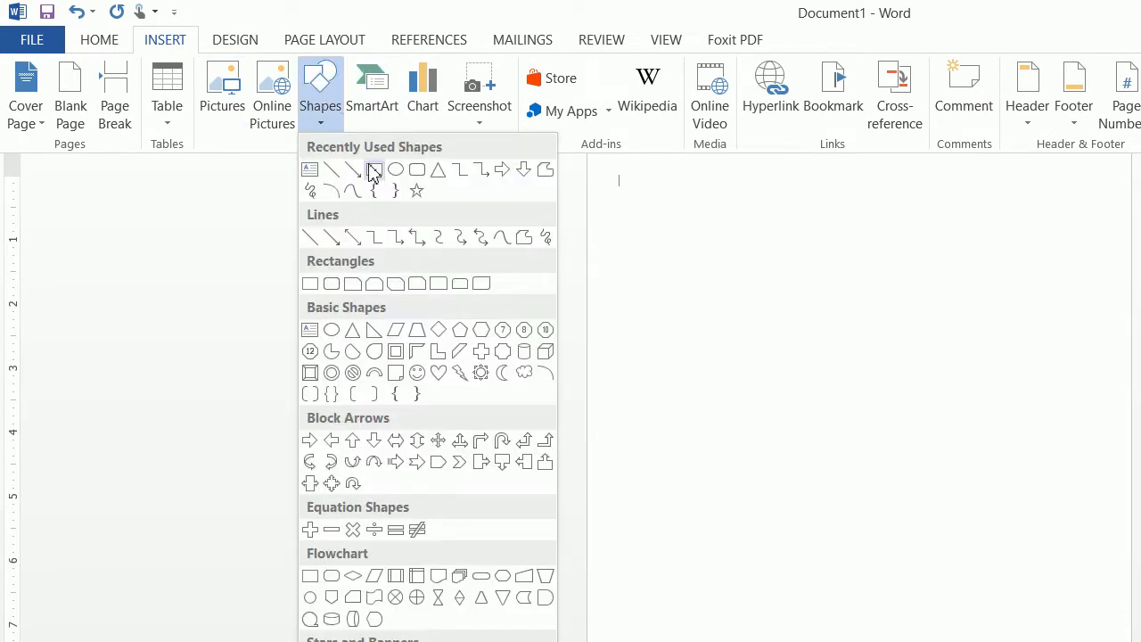
pyautogui.click(373, 176)
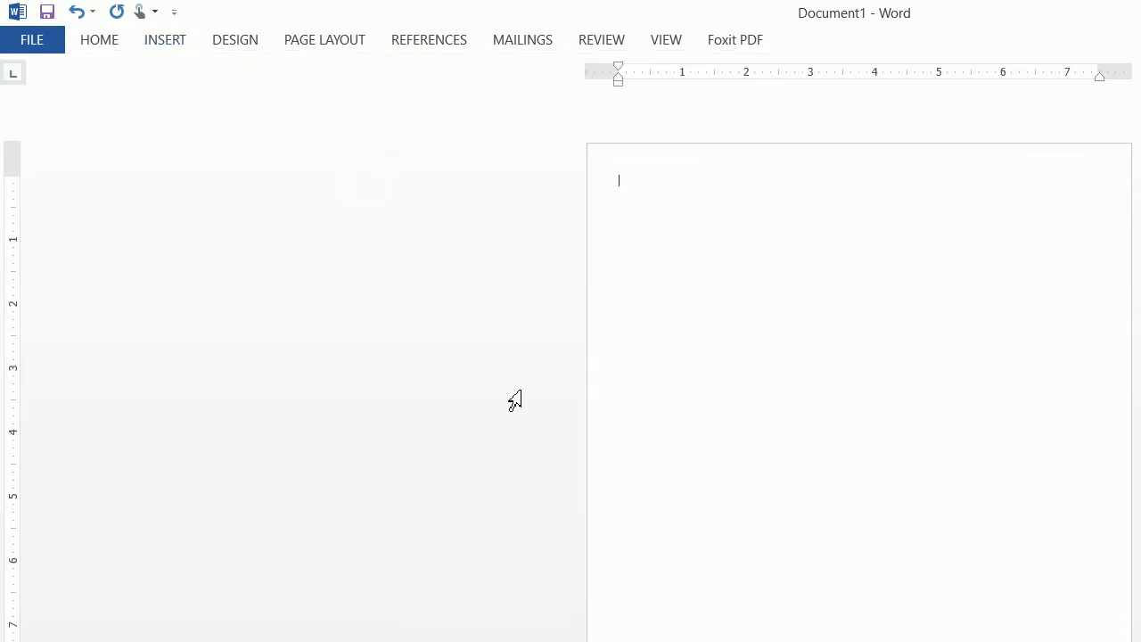
pyautogui.click(646, 502)
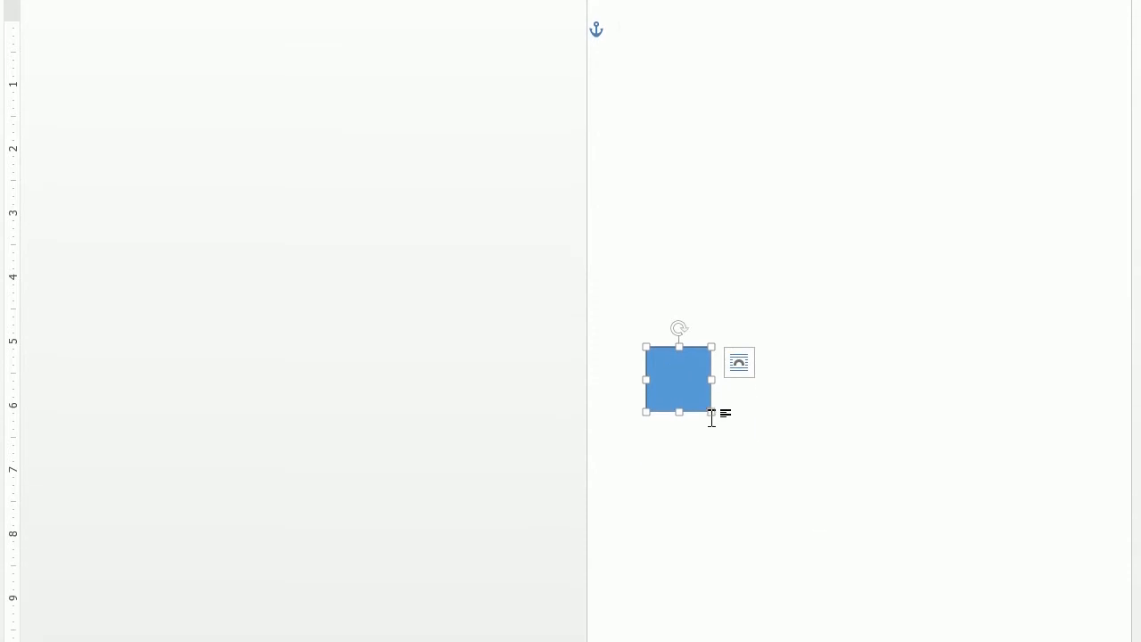
pyautogui.moveTo(713, 414); pyautogui.dragTo(1133, 641)
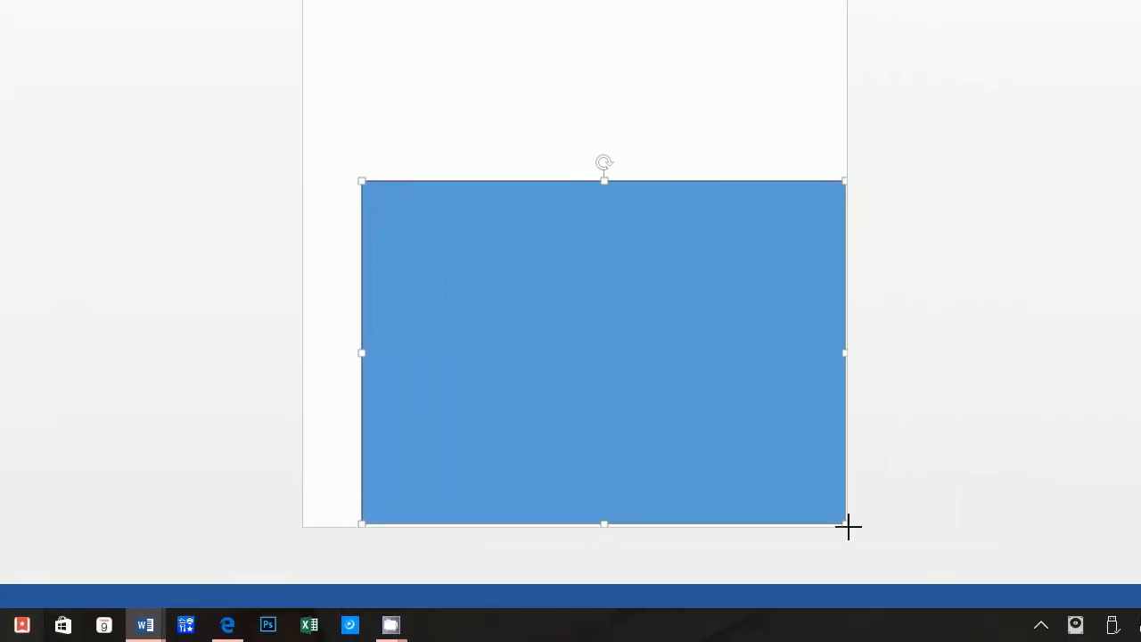
pyautogui.moveTo(848, 527); pyautogui.dragTo(848, 528)
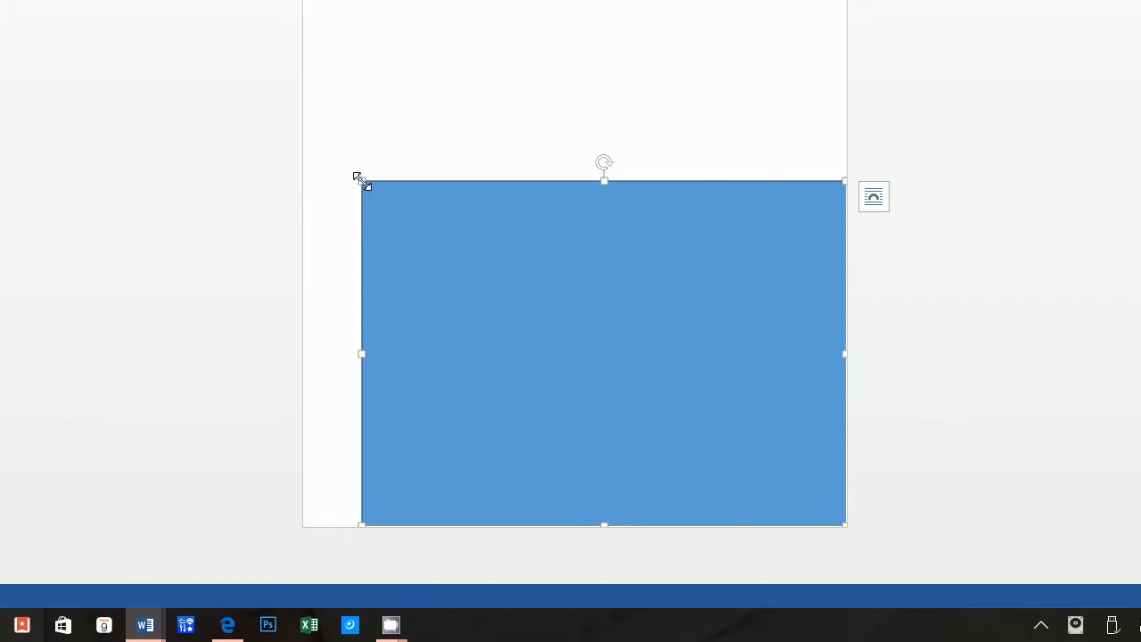
pyautogui.moveTo(359, 179); pyautogui.dragTo(303, 185)
# Step: Restore the new document's window and the finished flyer's window from full-screen size so they can be compared
pyautogui.scroll(3, 624, 96)
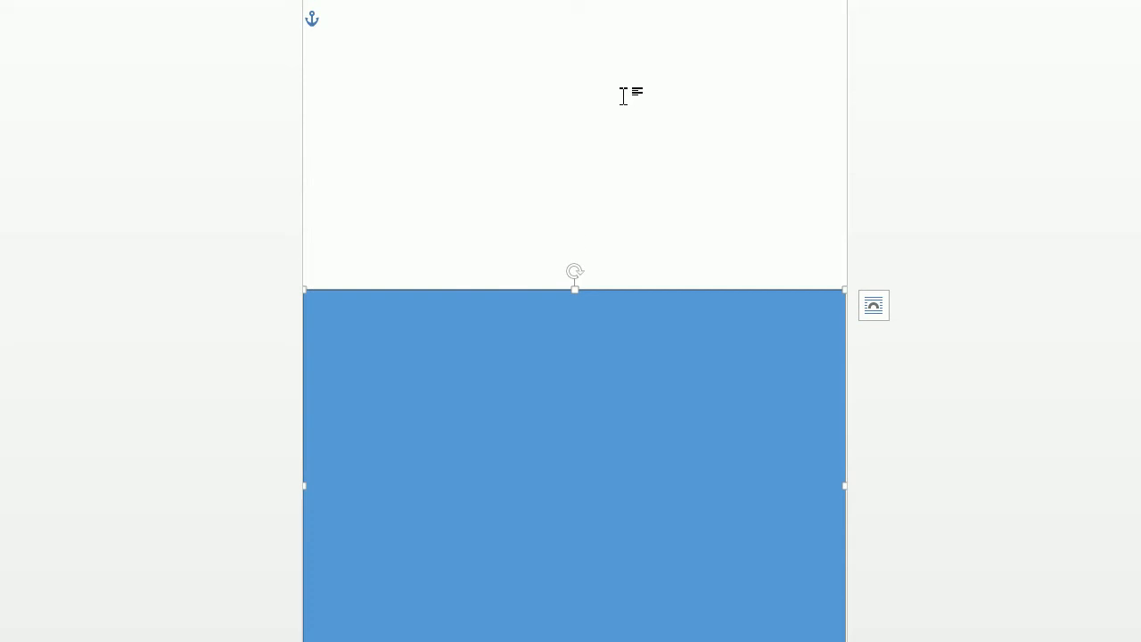
pyautogui.scroll(3, 624, 96)
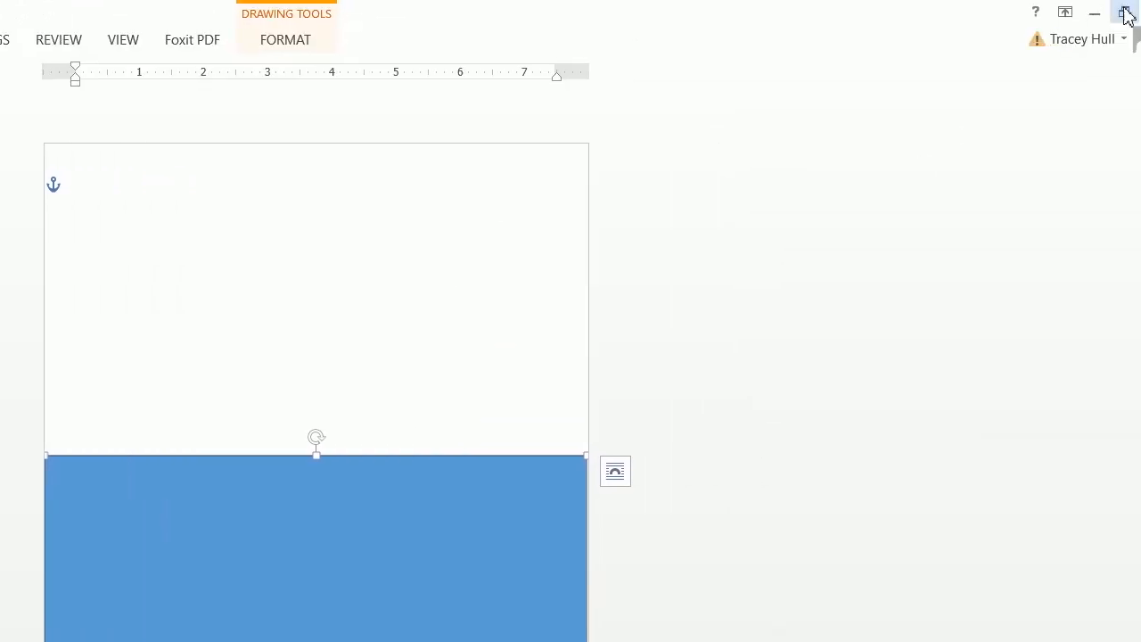
pyautogui.click(1126, 13)
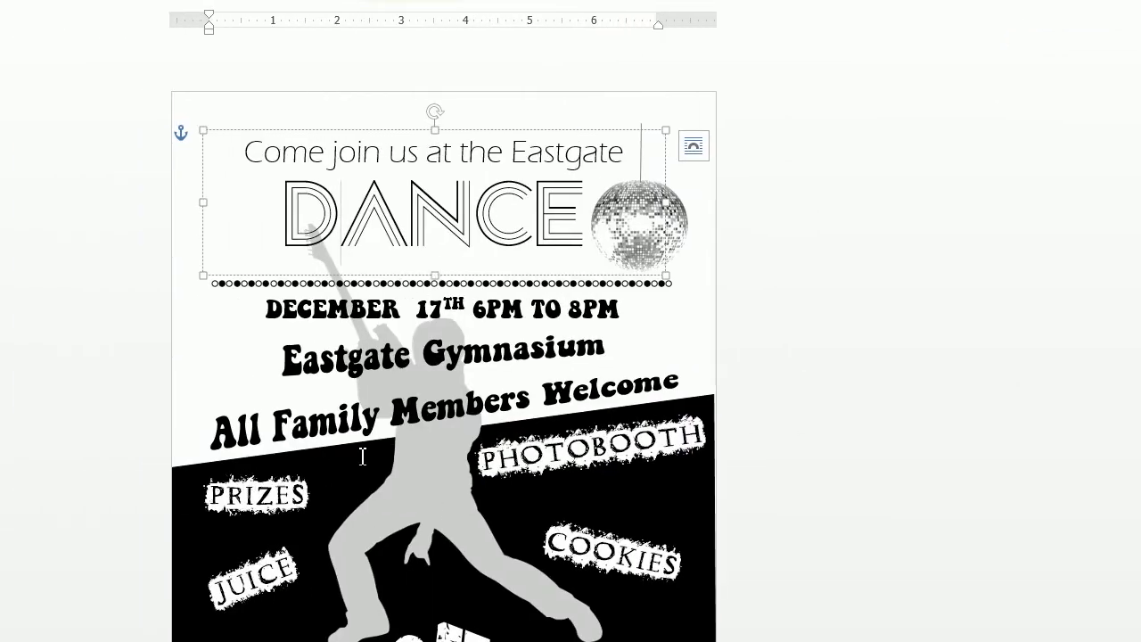
pyautogui.click(1121, 13)
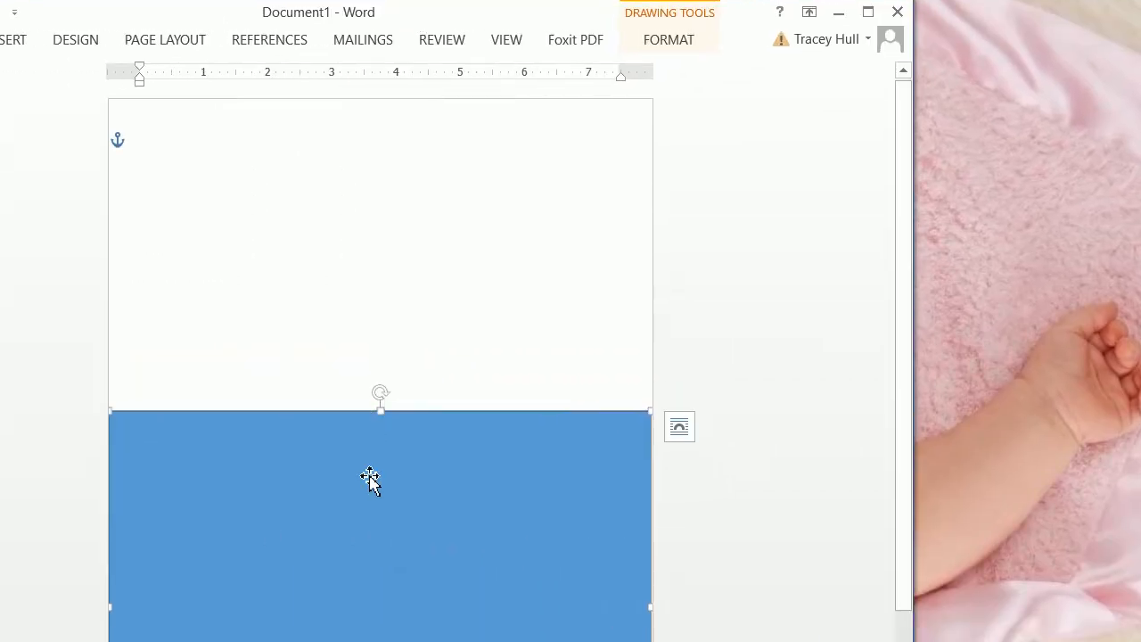
# Step: Edit the rectangle's points, lowering its upper-left corner by about 1.2 inches so the top edge slopes up to the right
pyautogui.click(678, 45)
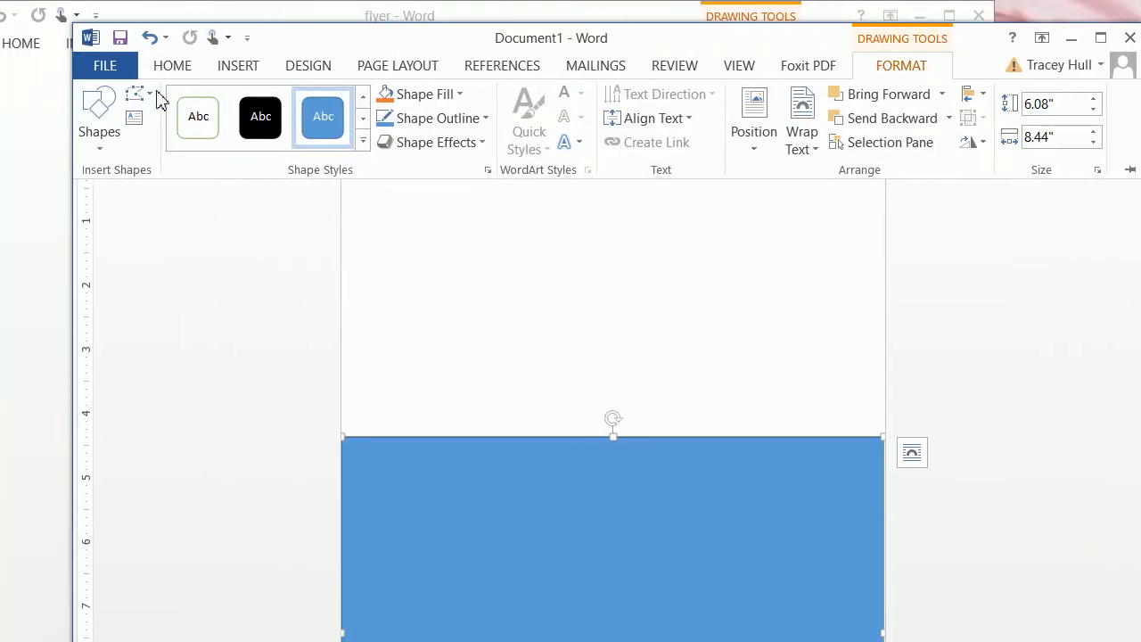
pyautogui.click(221, 100)
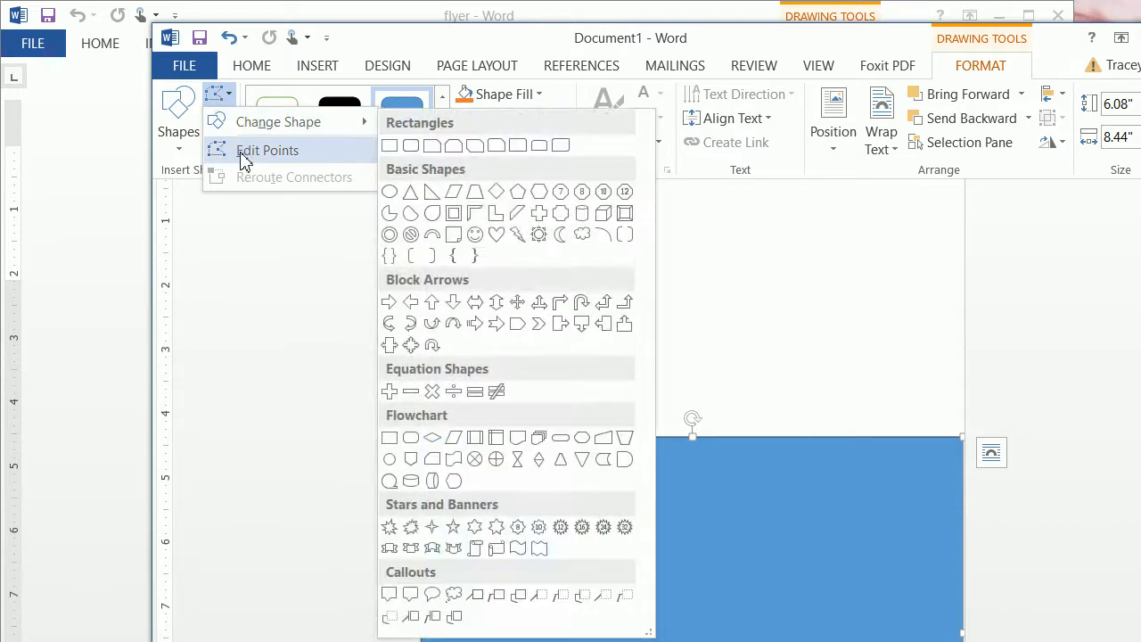
pyautogui.click(243, 154)
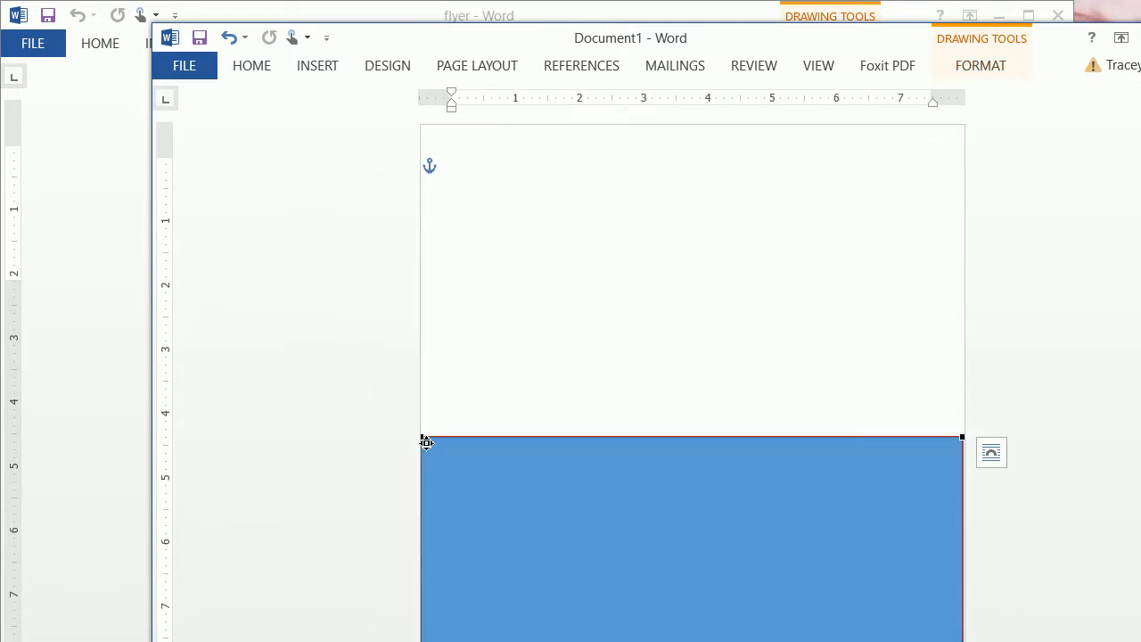
pyautogui.moveTo(426, 443); pyautogui.dragTo(426, 510)
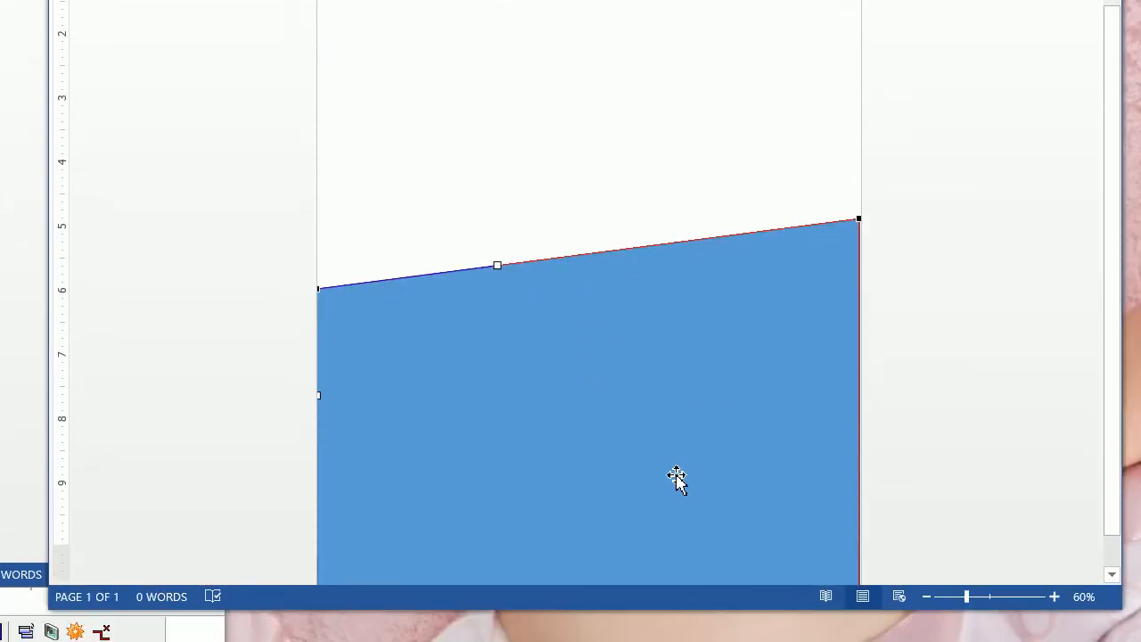
pyautogui.scroll(-1, 680, 471)
pyautogui.scroll(1, 682, 428)
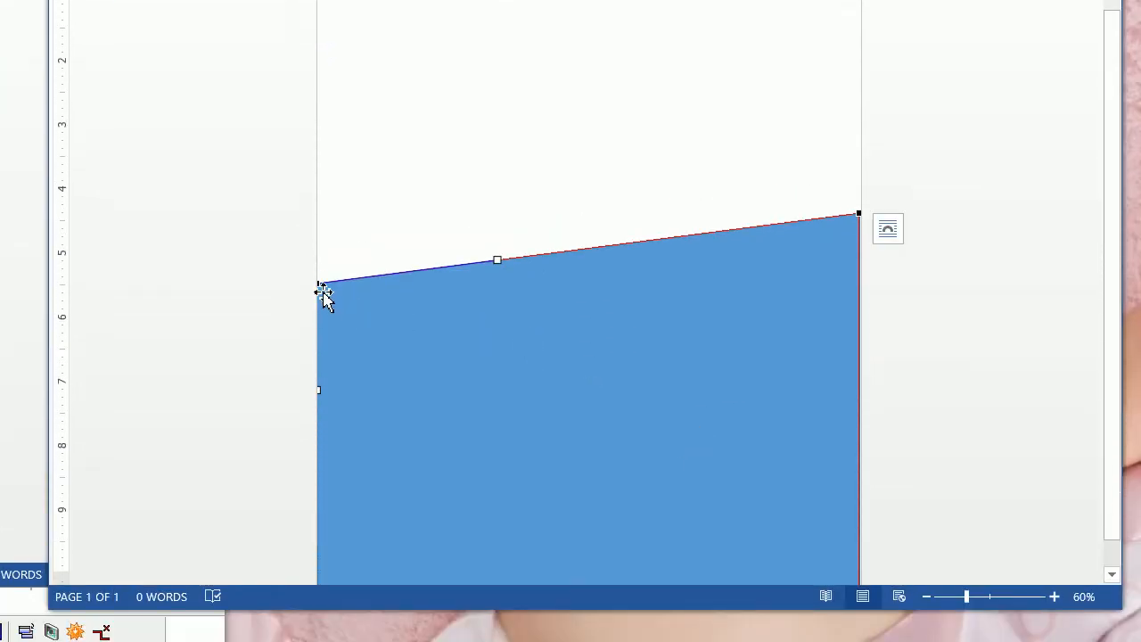
pyautogui.moveTo(320, 284); pyautogui.dragTo(320, 290)
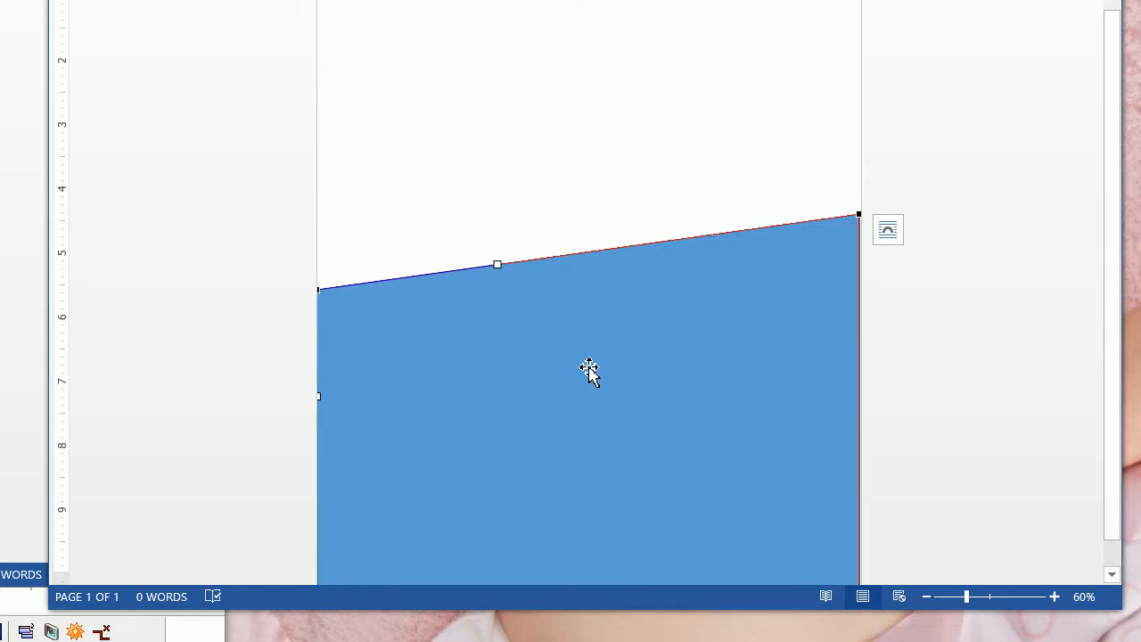
# Step: Set the sloped shape's fill and outline to black, and deselect it with more of the page in view
pyautogui.click(828, 67)
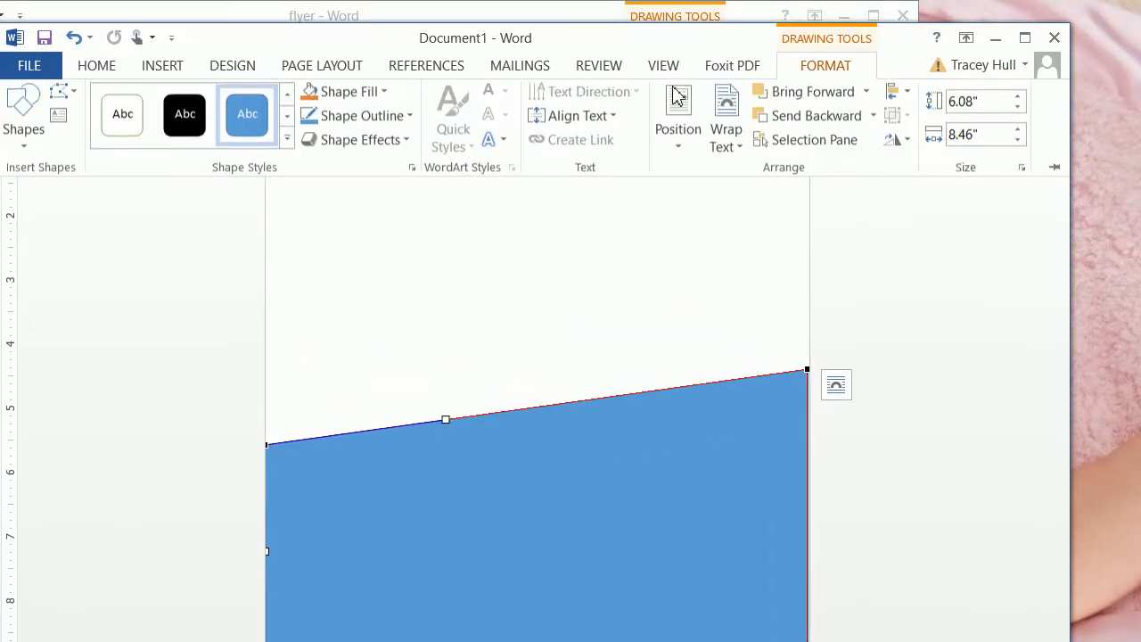
pyautogui.click(375, 94)
pyautogui.click(326, 143)
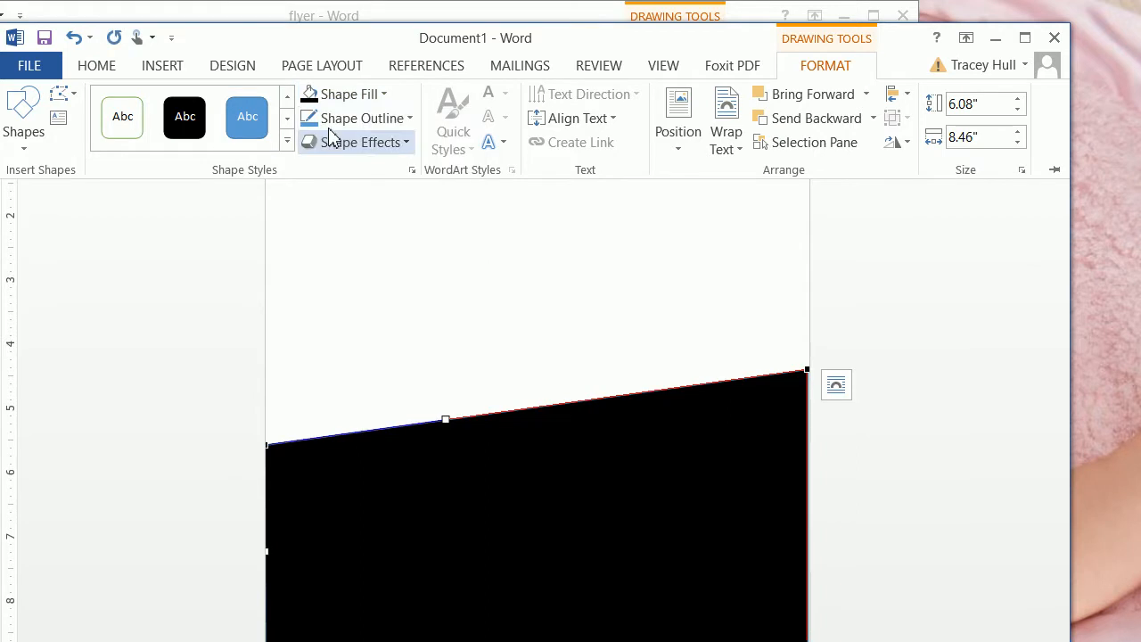
pyautogui.click(327, 120)
pyautogui.click(327, 168)
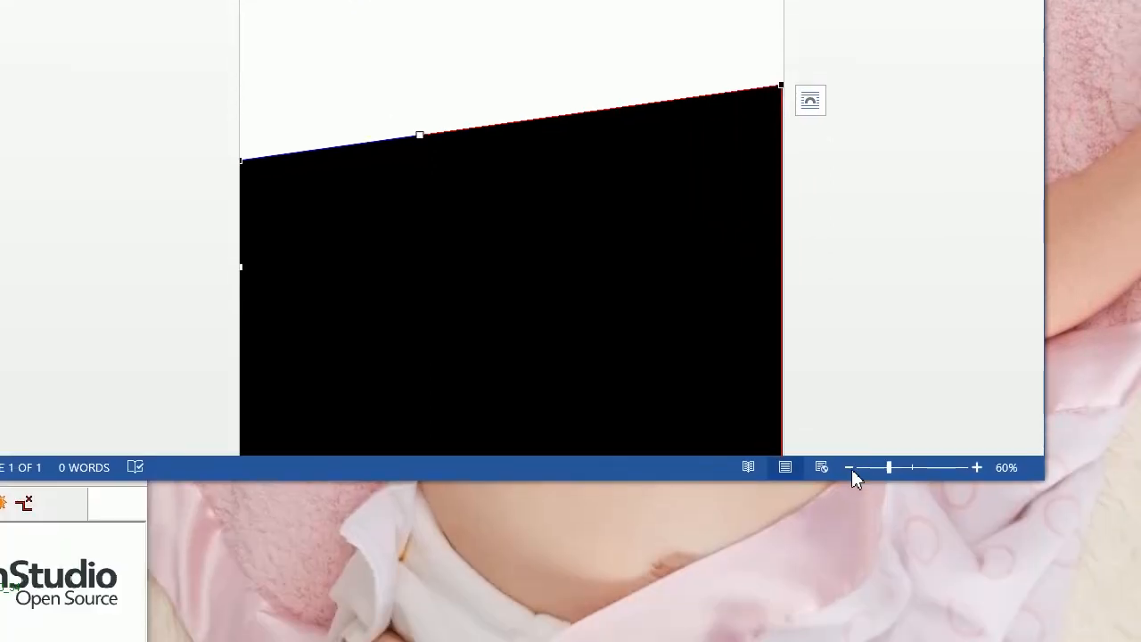
pyautogui.click(849, 467)
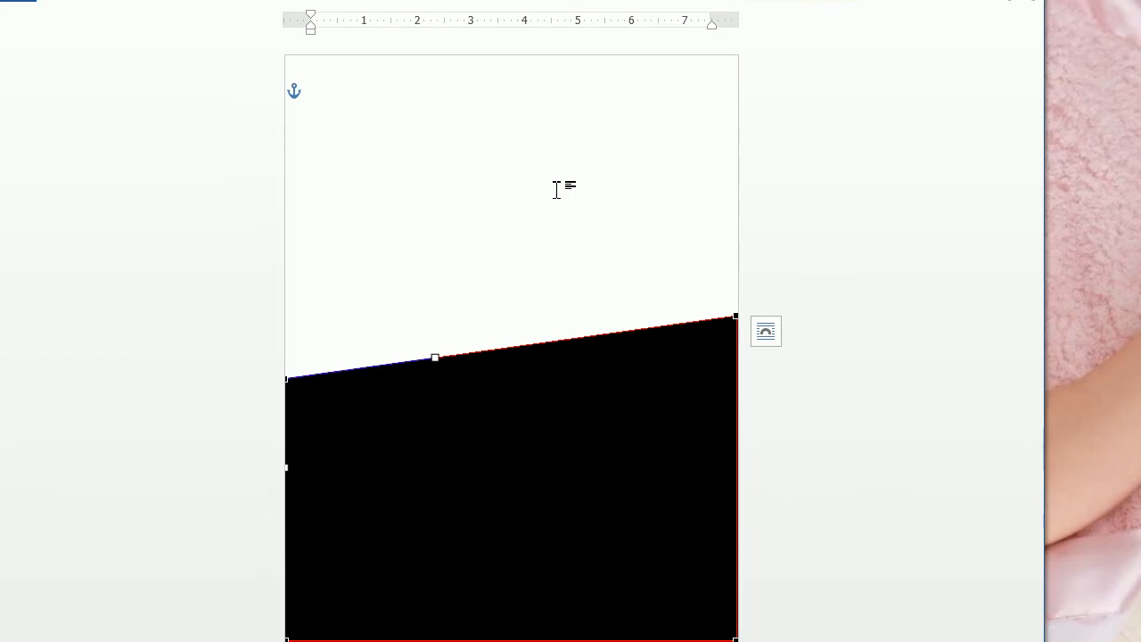
pyautogui.click(556, 189)
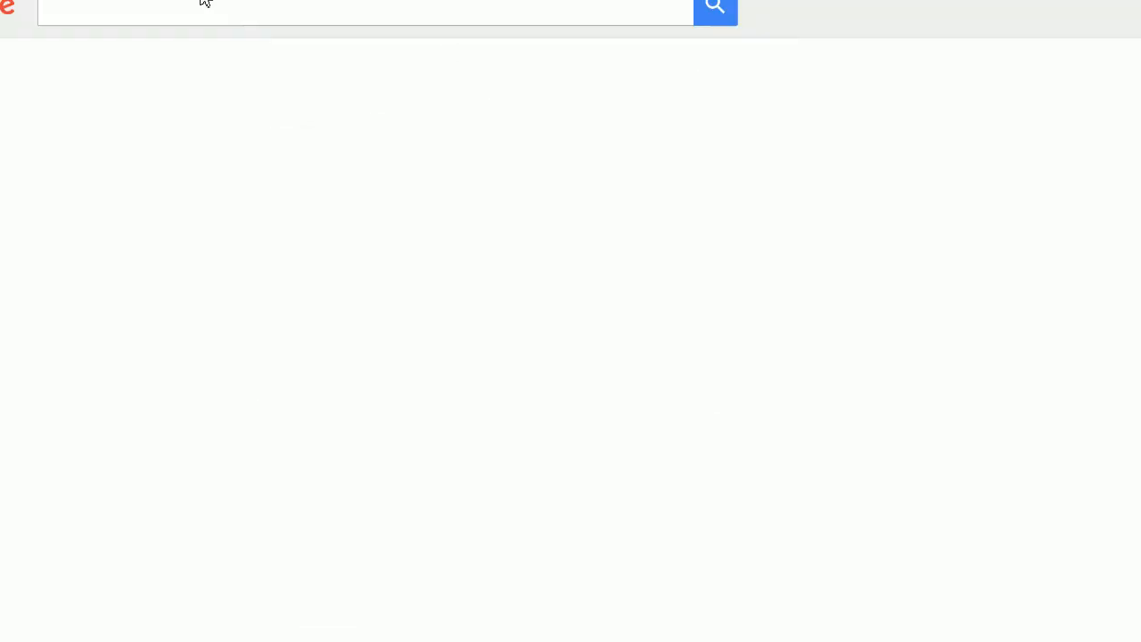
# Step: Switch to the web browser and search Google Images for "guitar player silhouette"
pyautogui.click(203, 3)
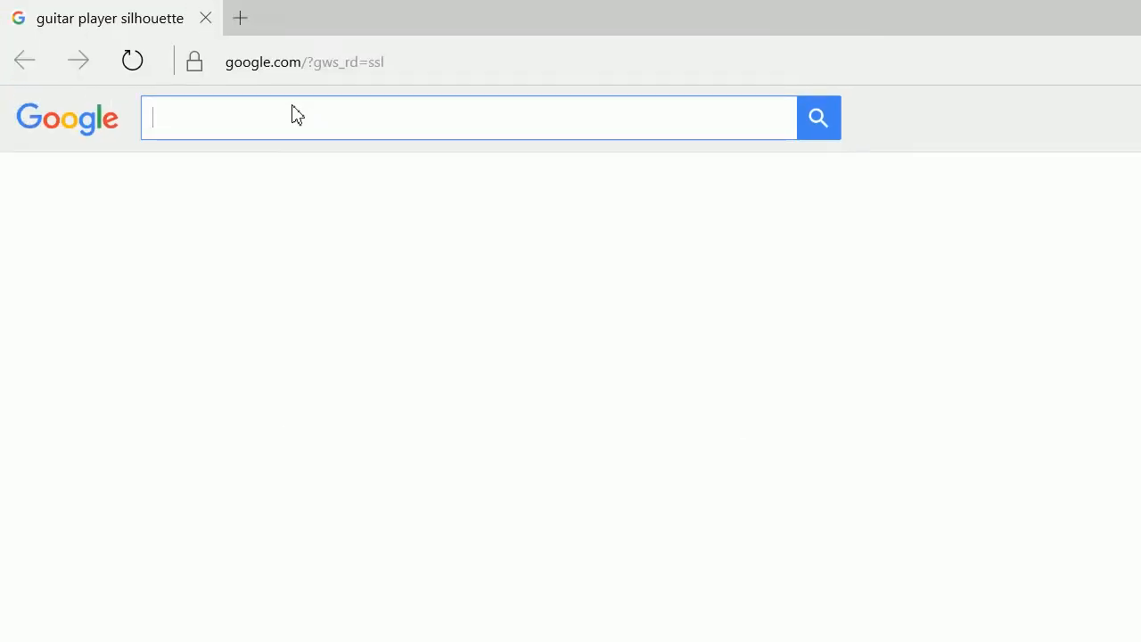
pyautogui.write('gu')
pyautogui.press('Down')
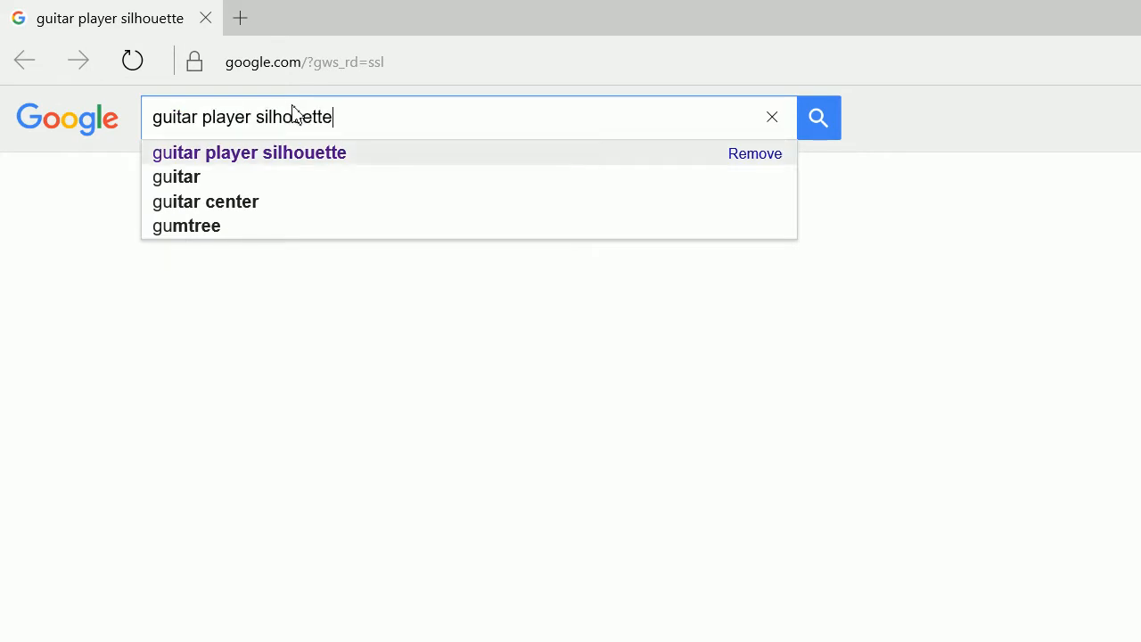
pyautogui.press('Return')
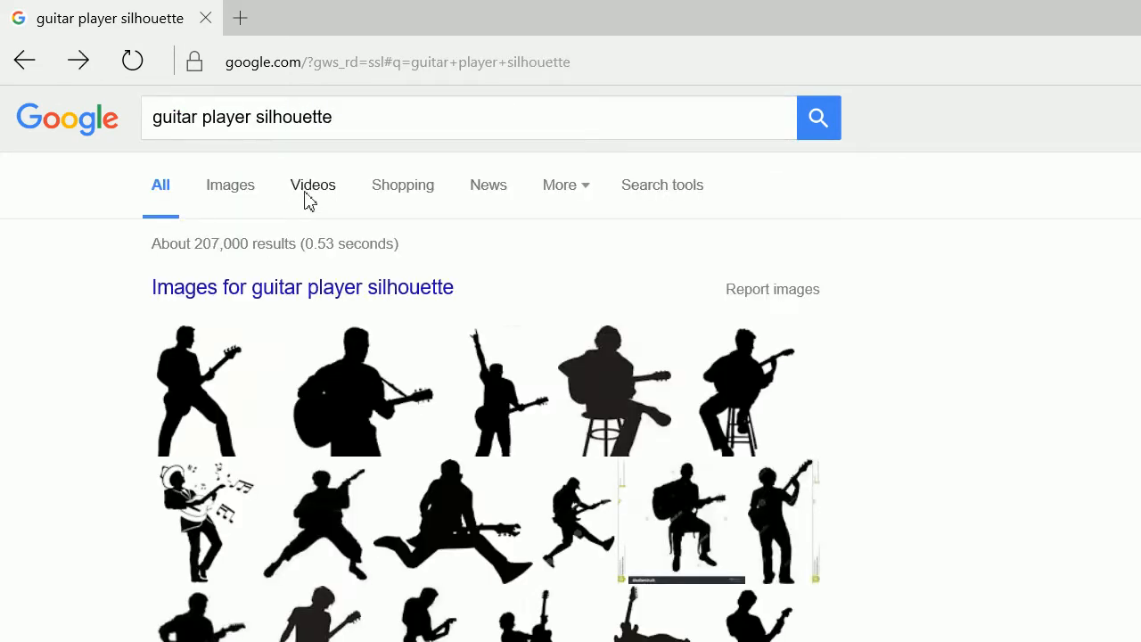
pyautogui.click(221, 193)
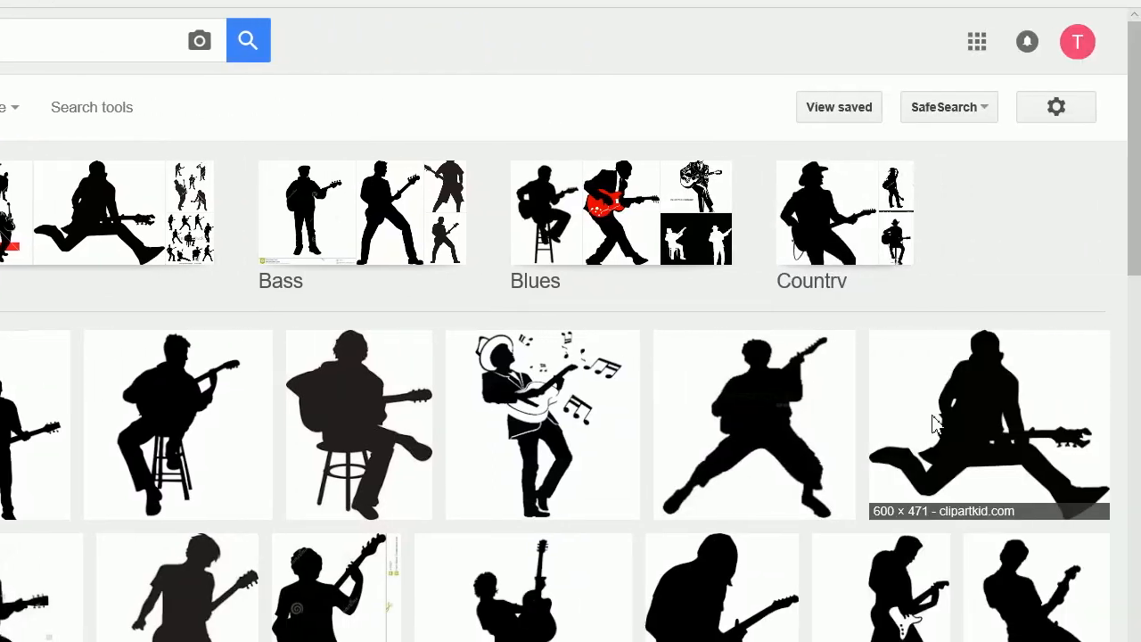
# Step: Open more related images for the jumping guitarist and preview the rock guitarist silhouette with the raised guitar
pyautogui.click(1092, 424)
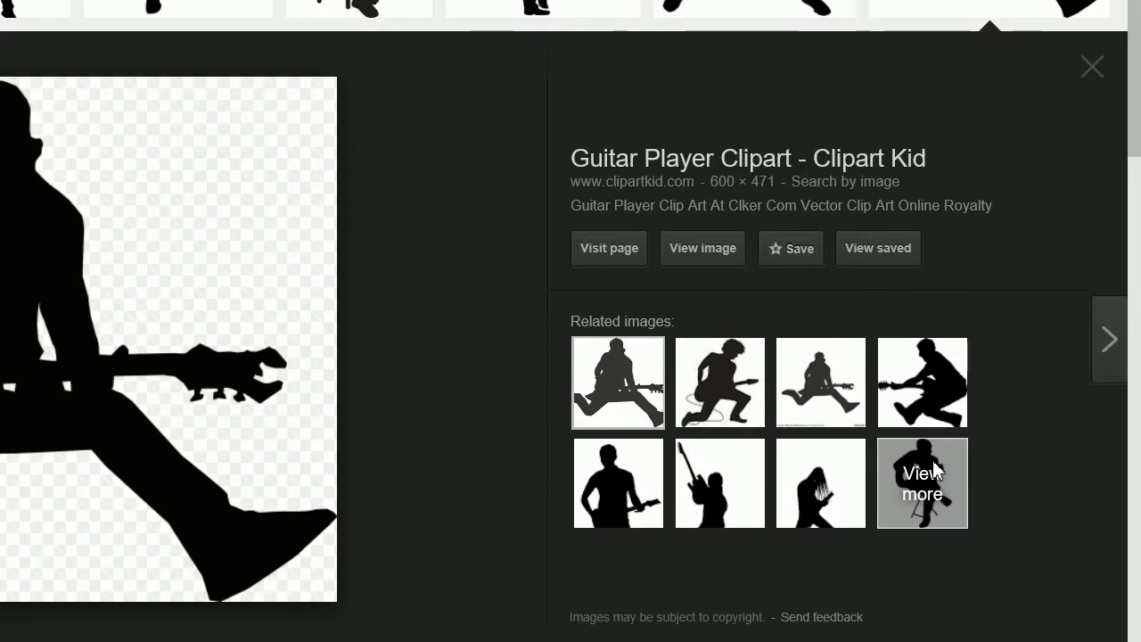
pyautogui.click(934, 470)
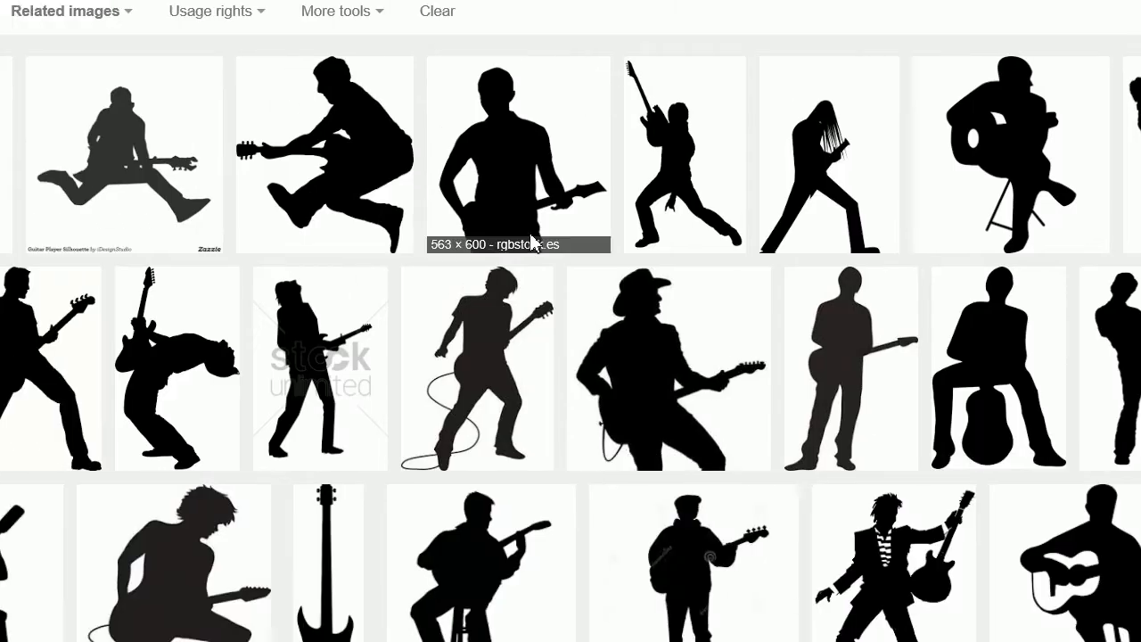
pyautogui.scroll(1, 671, 176)
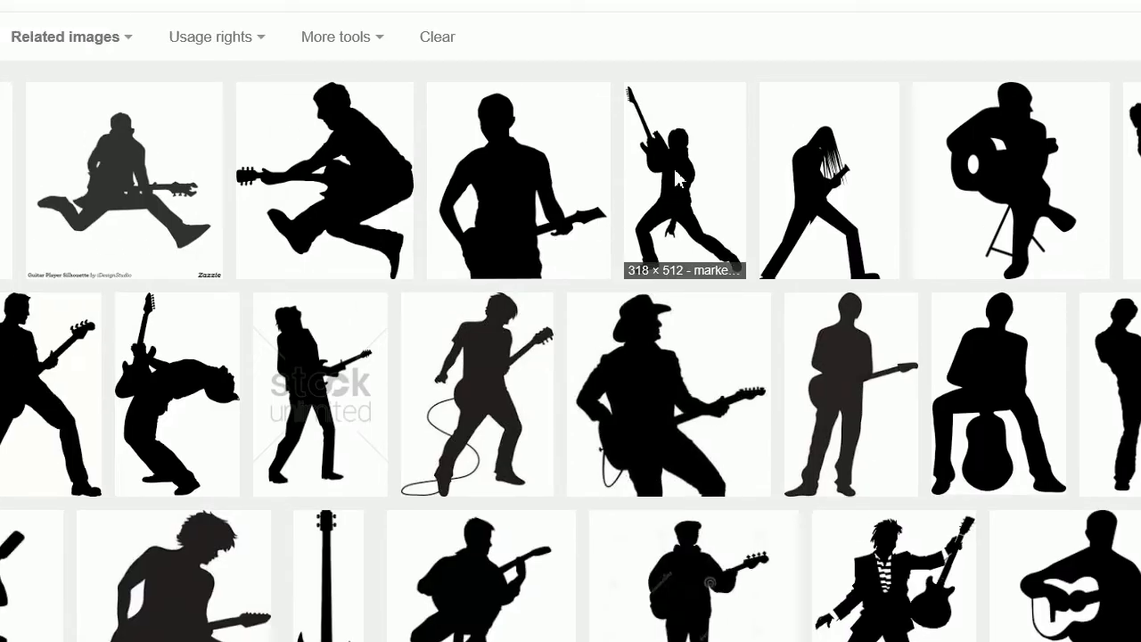
pyautogui.click(677, 178)
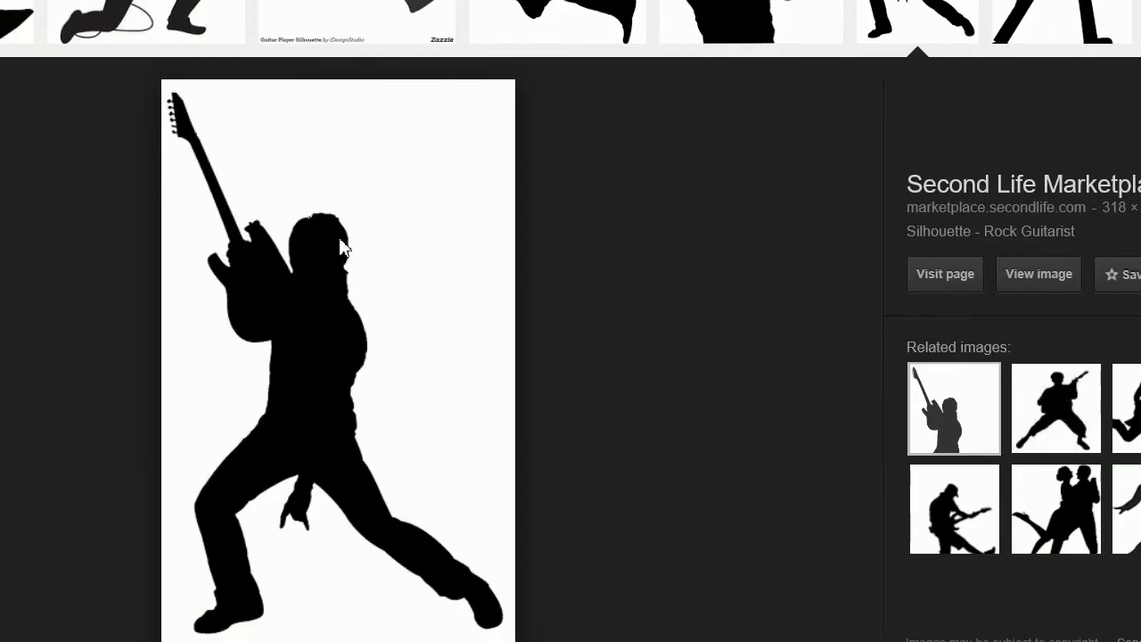
# Step: Save the rock guitarist silhouette as RockerSilhouette.png in the Desktop's video folder, and switch back to the flyer in Word
pyautogui.rightClick(340, 234)
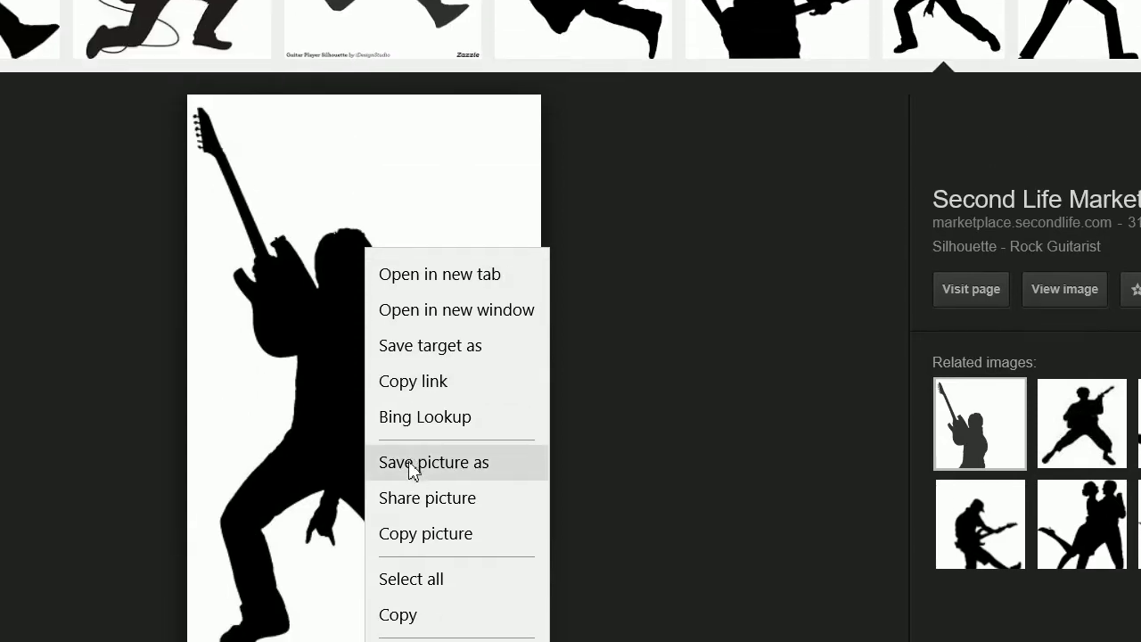
pyautogui.click(412, 471)
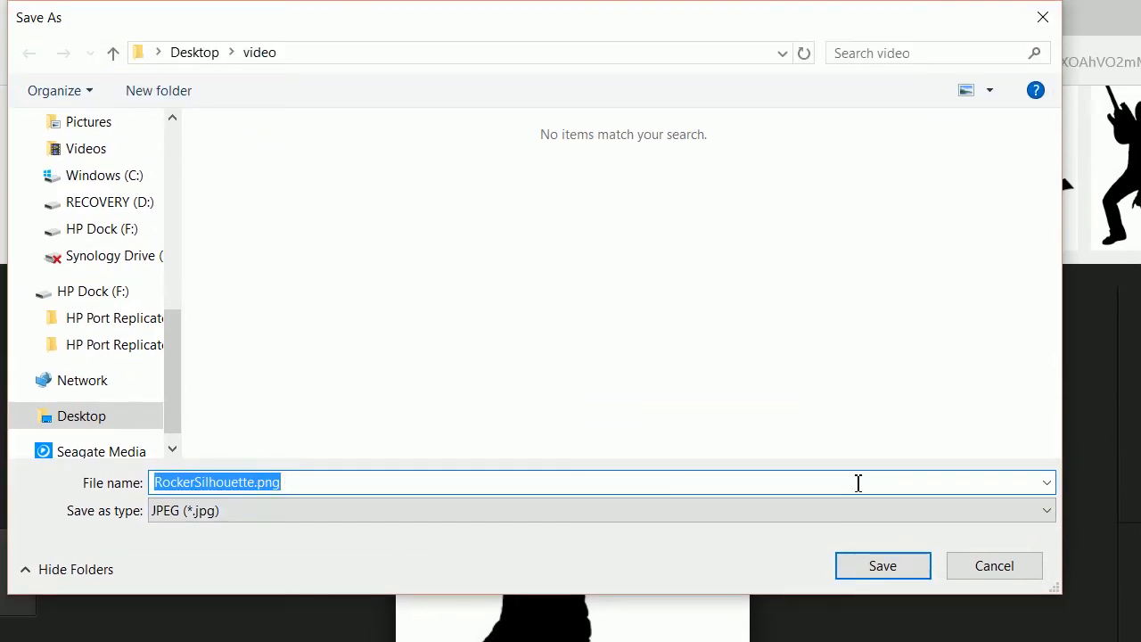
pyautogui.click(907, 573)
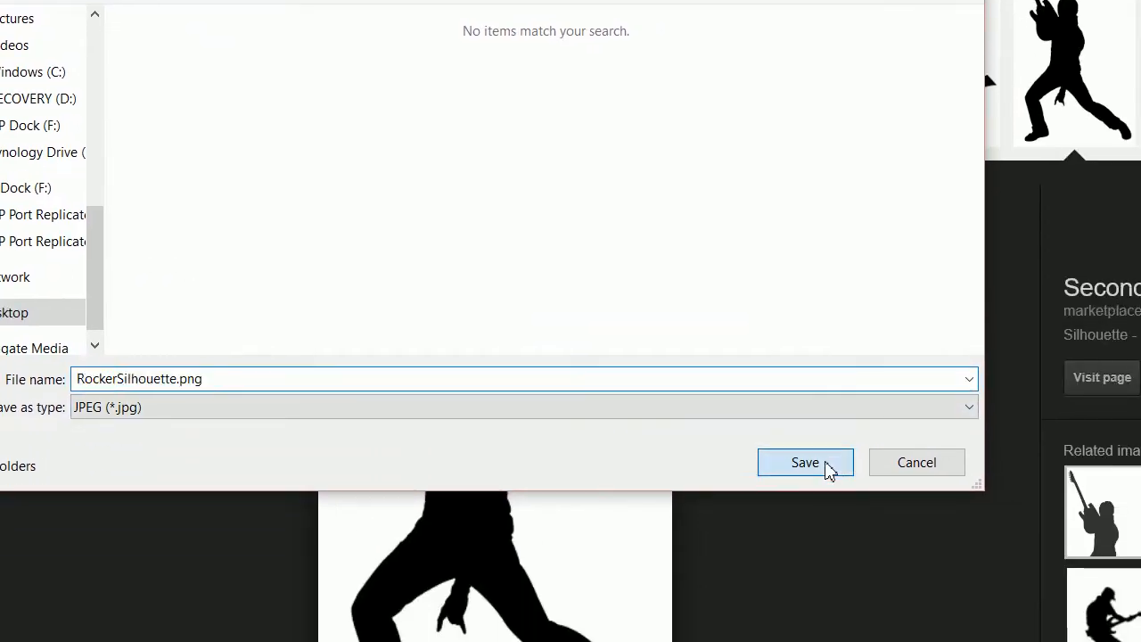
pyautogui.click(826, 463)
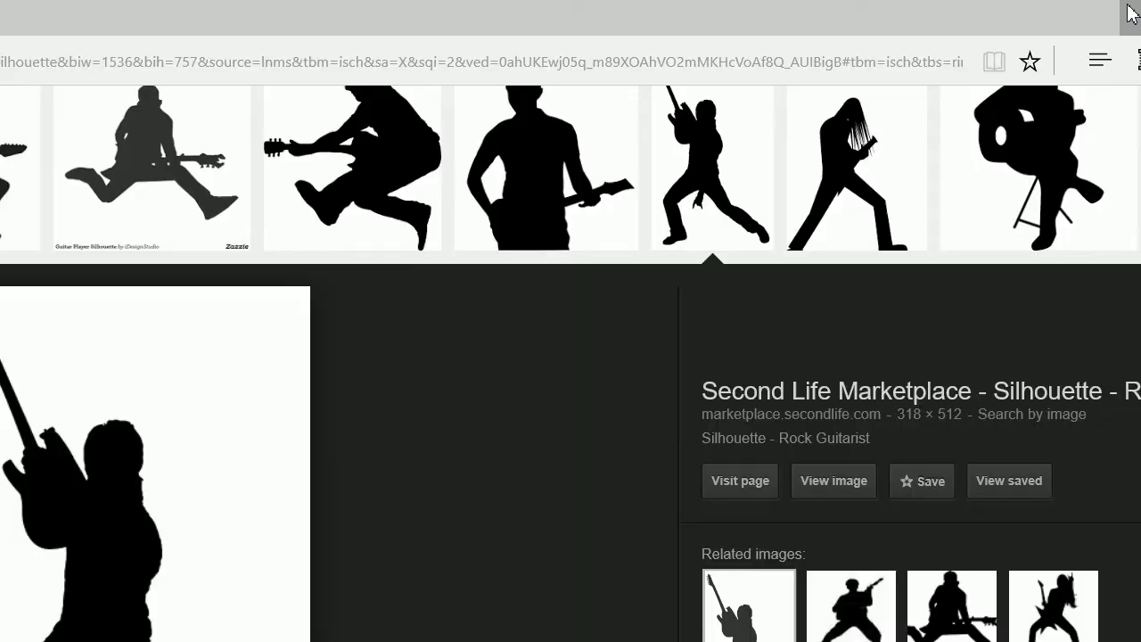
pyautogui.click(1130, 13)
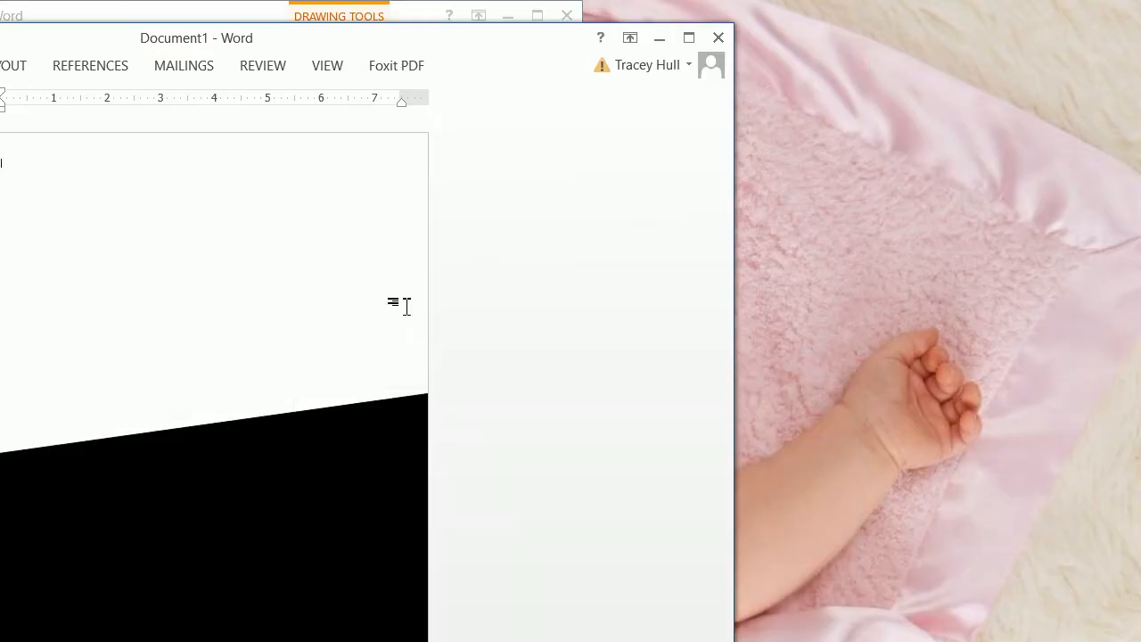
# Step: Insert the picture RockerSilhouette.png from the Desktop's video folder into the flyer
pyautogui.click(170, 71)
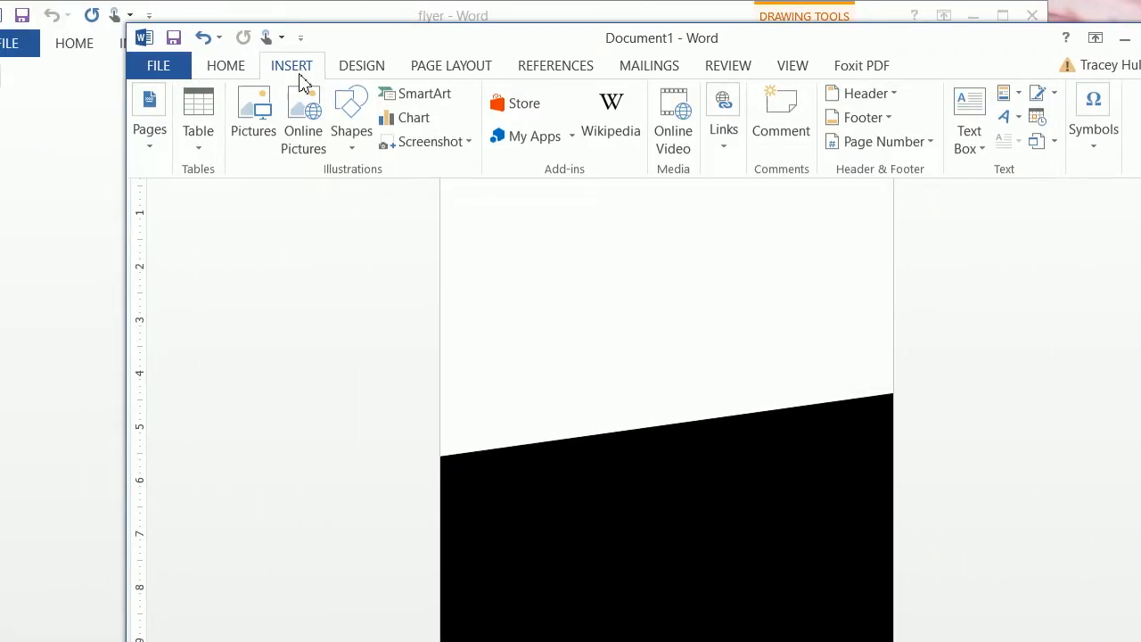
pyautogui.click(126, 115)
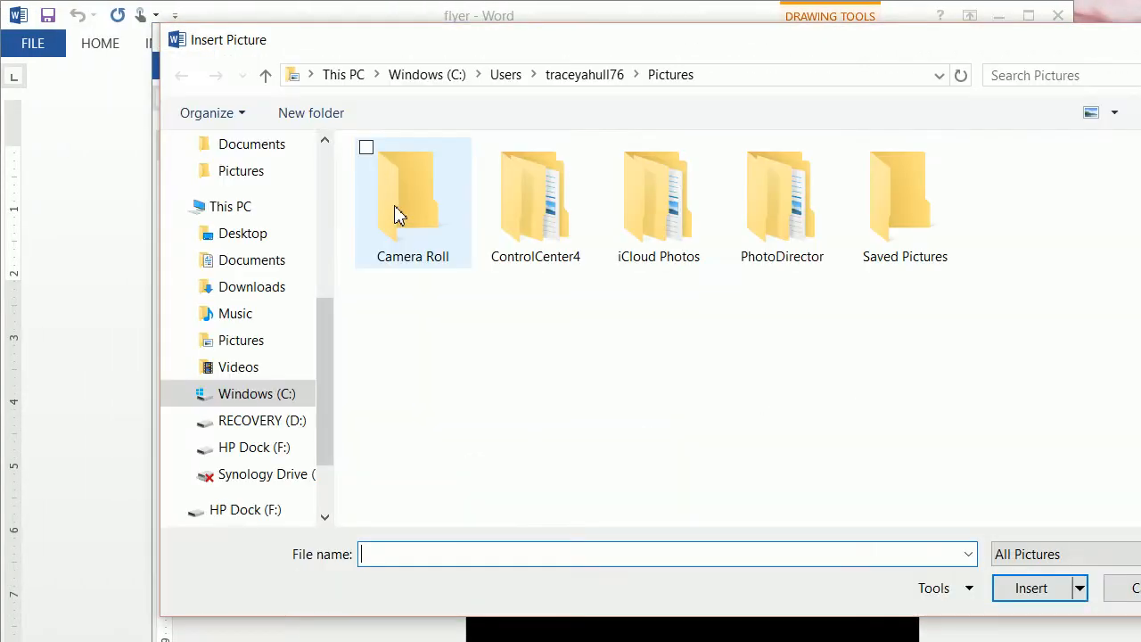
pyautogui.click(355, 76)
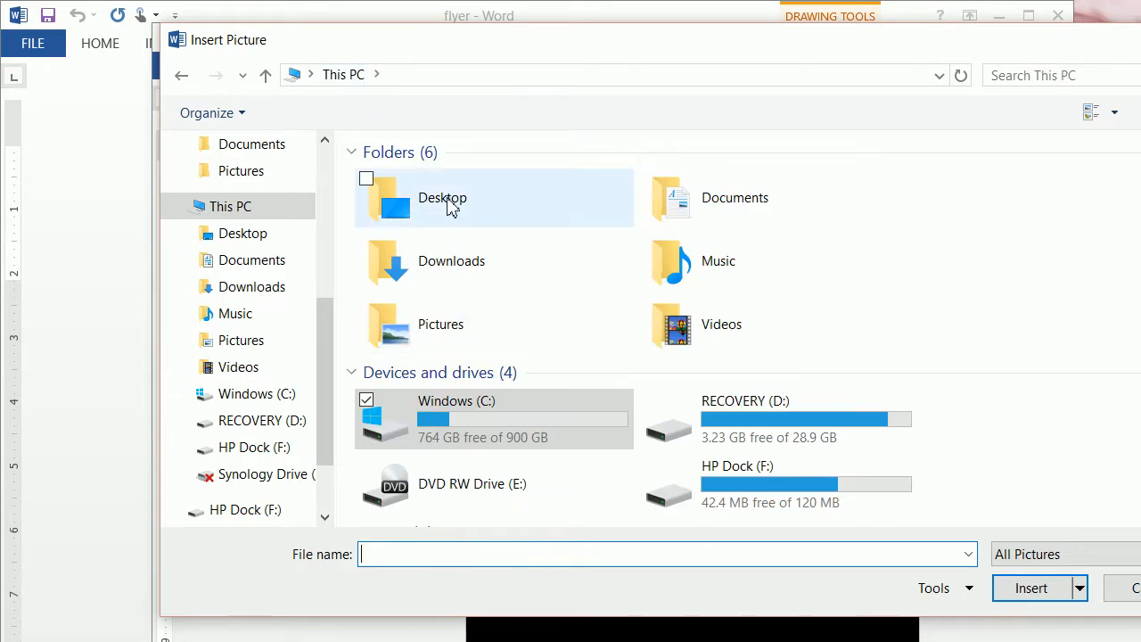
pyautogui.click(439, 190)
pyautogui.doubleClick(438, 191)
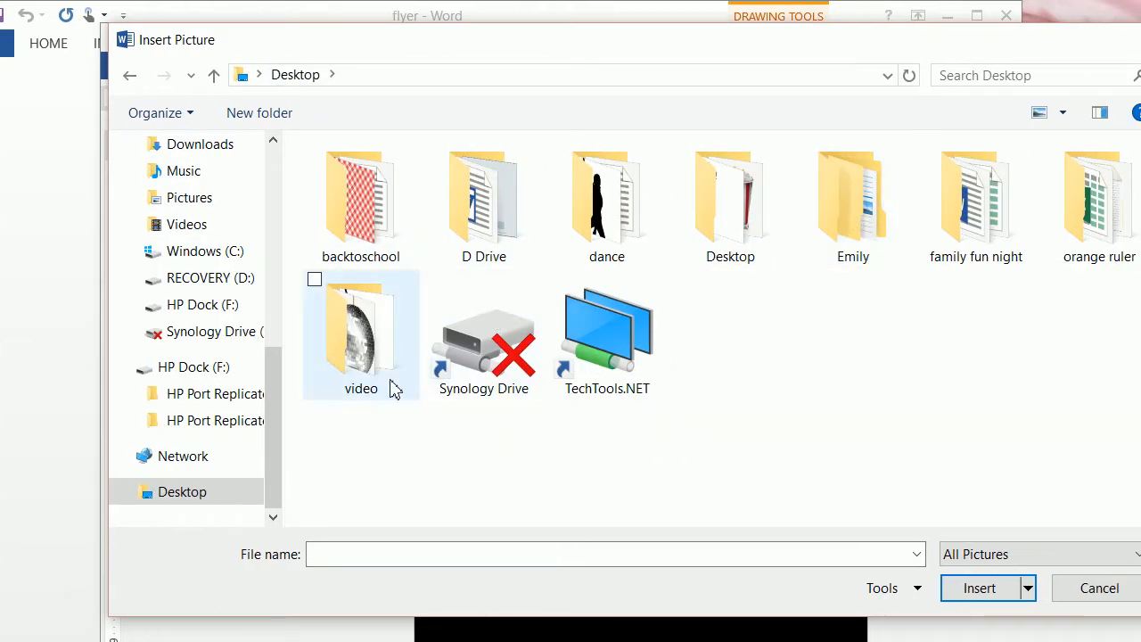
pyautogui.doubleClick(446, 360)
pyautogui.click(486, 221)
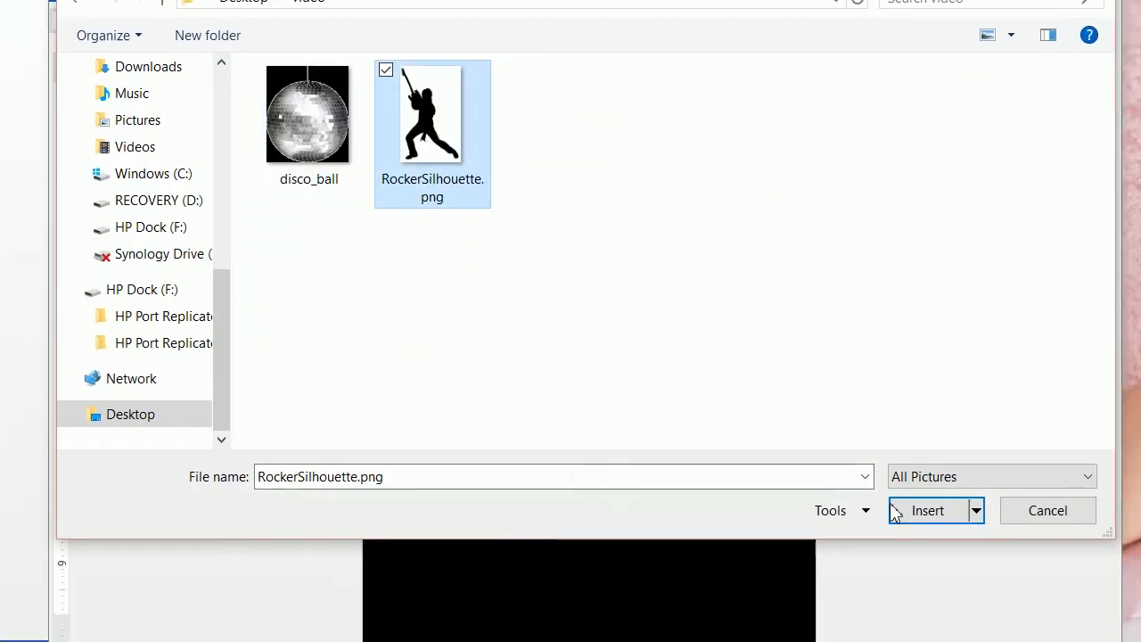
pyautogui.click(979, 588)
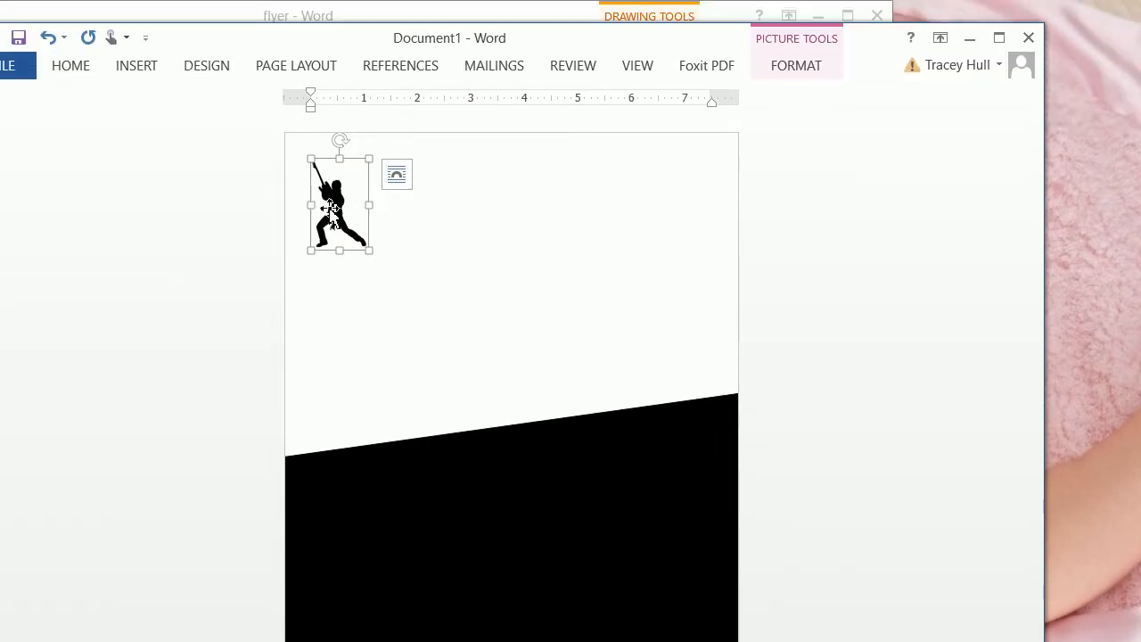
# Step: Set the silhouette picture's text wrapping to In Front of Text and move it to the slope's edge near the middle of the page
pyautogui.moveTo(334, 76); pyautogui.dragTo(455, 223)
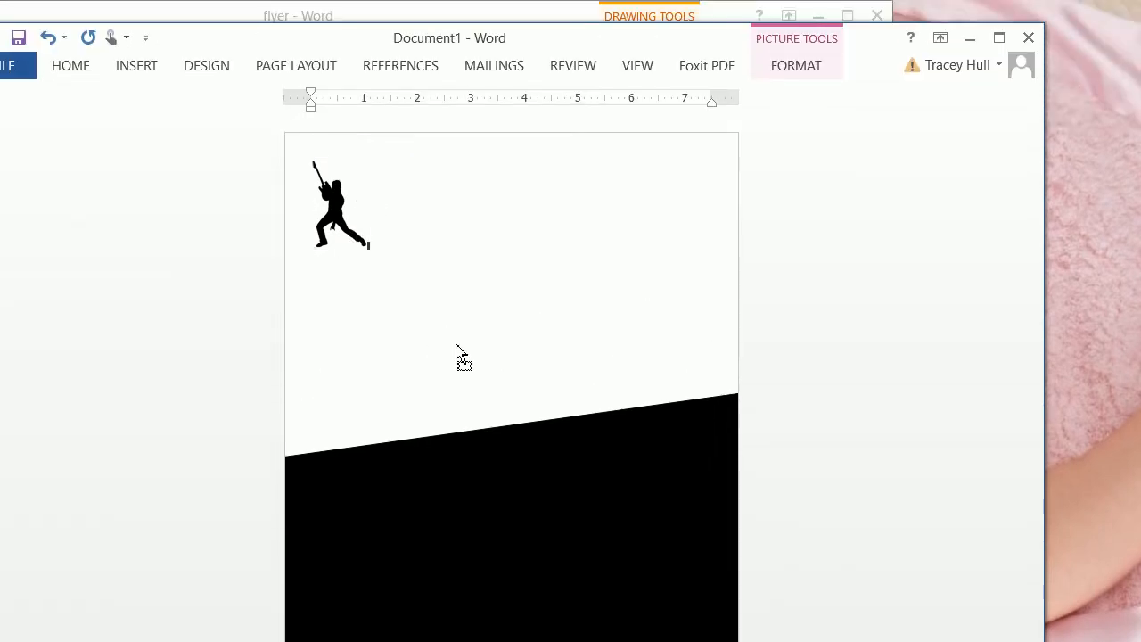
pyautogui.moveTo(455, 349); pyautogui.dragTo(363, 230)
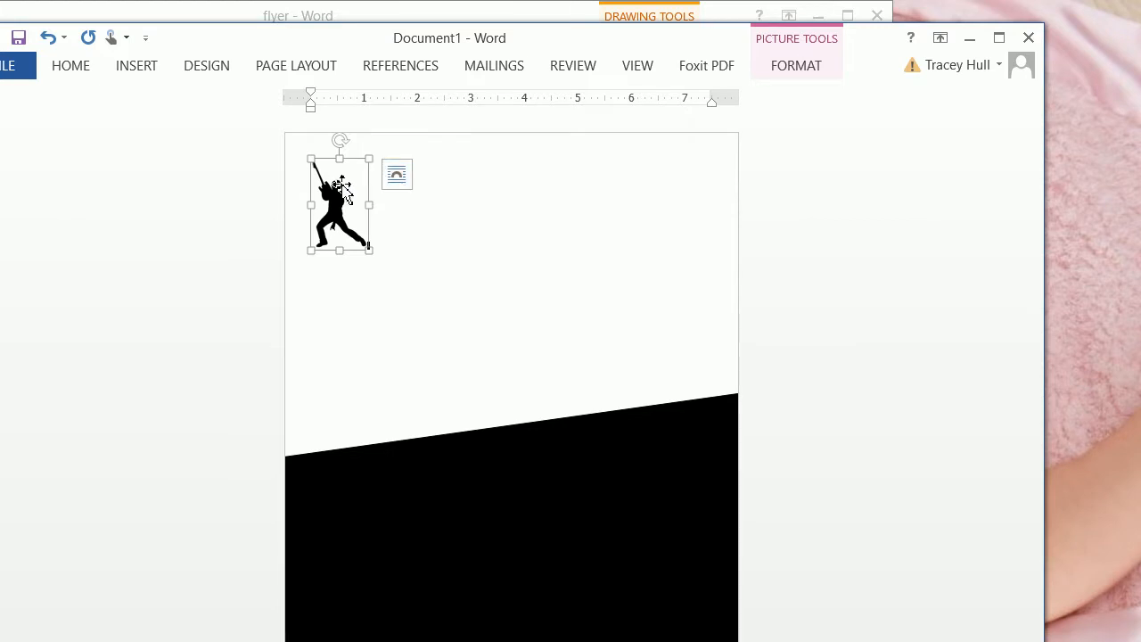
pyautogui.rightClick(342, 187)
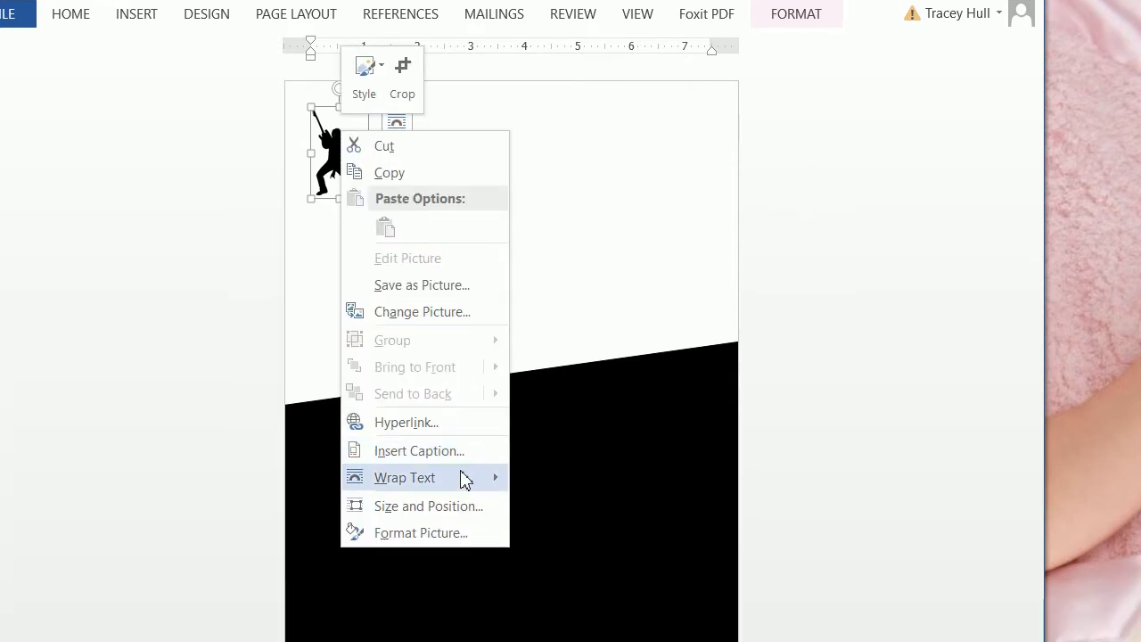
pyautogui.moveTo(461, 528)
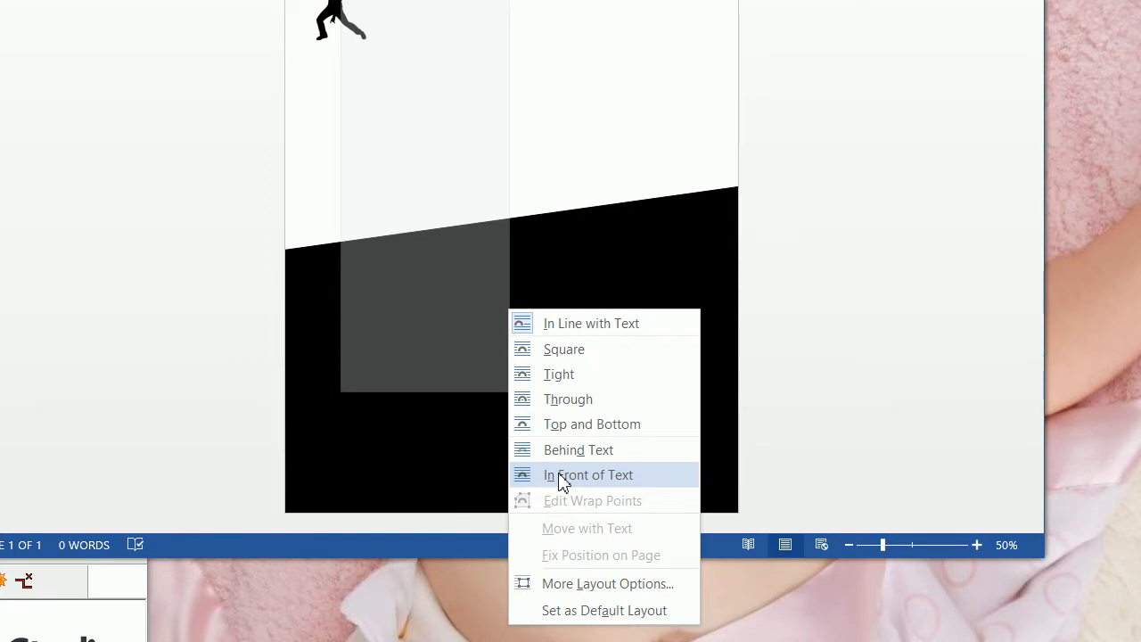
pyautogui.click(561, 477)
pyautogui.moveTo(352, 8); pyautogui.dragTo(491, 196)
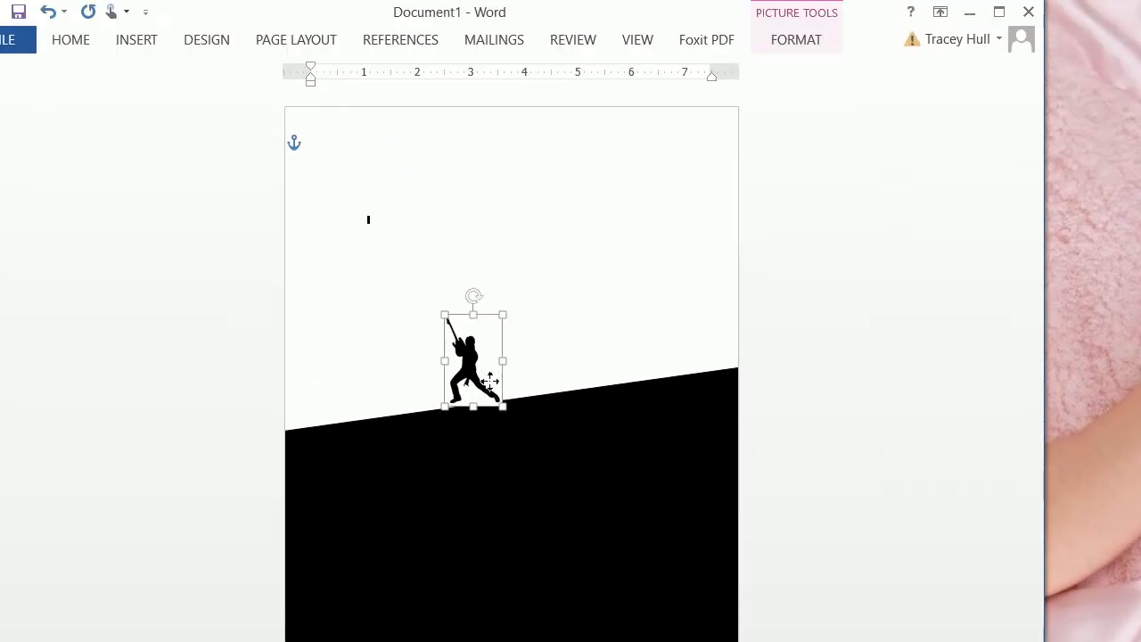
# Step: Enlarge the silhouette picture to about 7.23 inches high by 4.49 inches wide and center it on the page
pyautogui.moveTo(490, 381); pyautogui.dragTo(606, 615)
pyautogui.moveTo(523, 564); pyautogui.dragTo(550, 474)
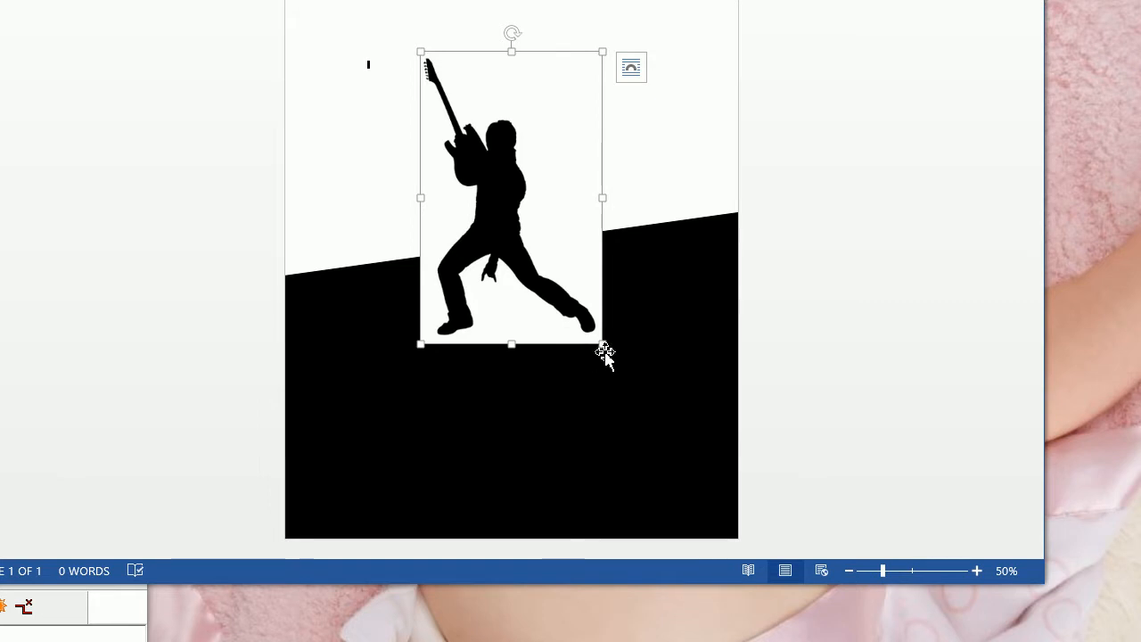
pyautogui.moveTo(604, 348); pyautogui.dragTo(662, 429)
pyautogui.moveTo(555, 357); pyautogui.dragTo(519, 358)
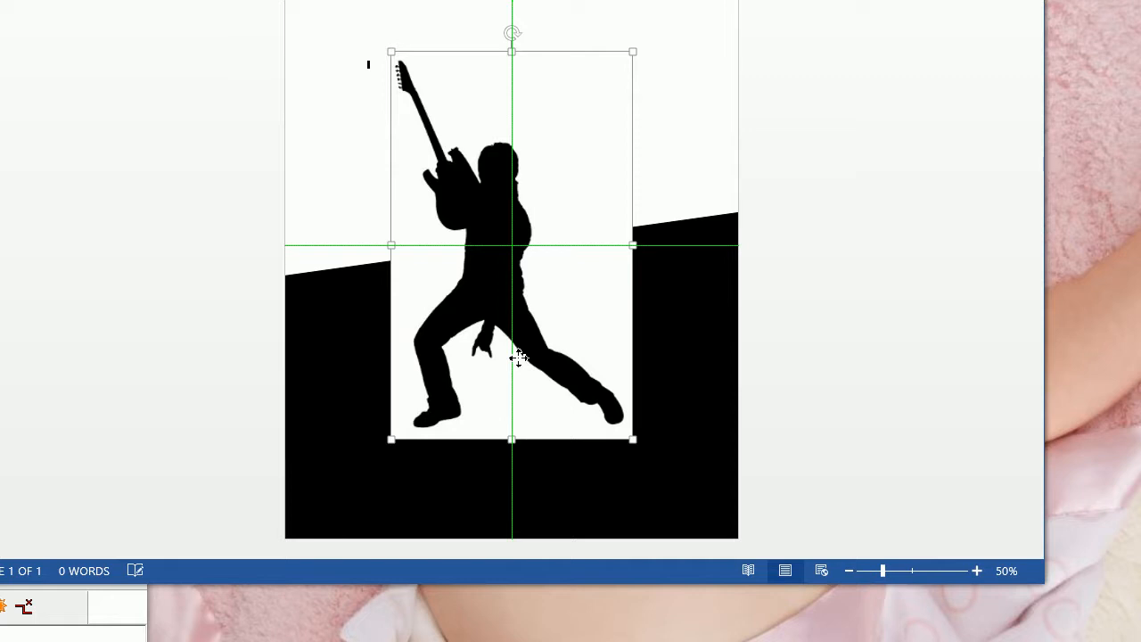
pyautogui.moveTo(517, 357); pyautogui.dragTo(518, 357)
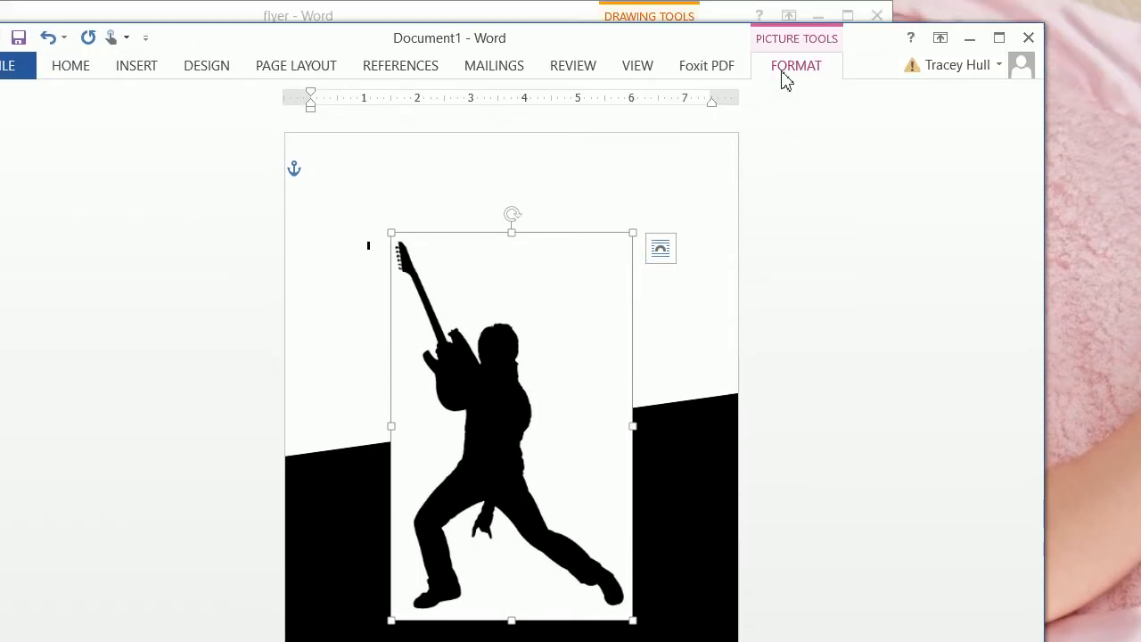
# Step: Remove the silhouette picture's white background, extending the kept area to cover the whole guitar and both feet, and keep the changes
pyautogui.click(784, 71)
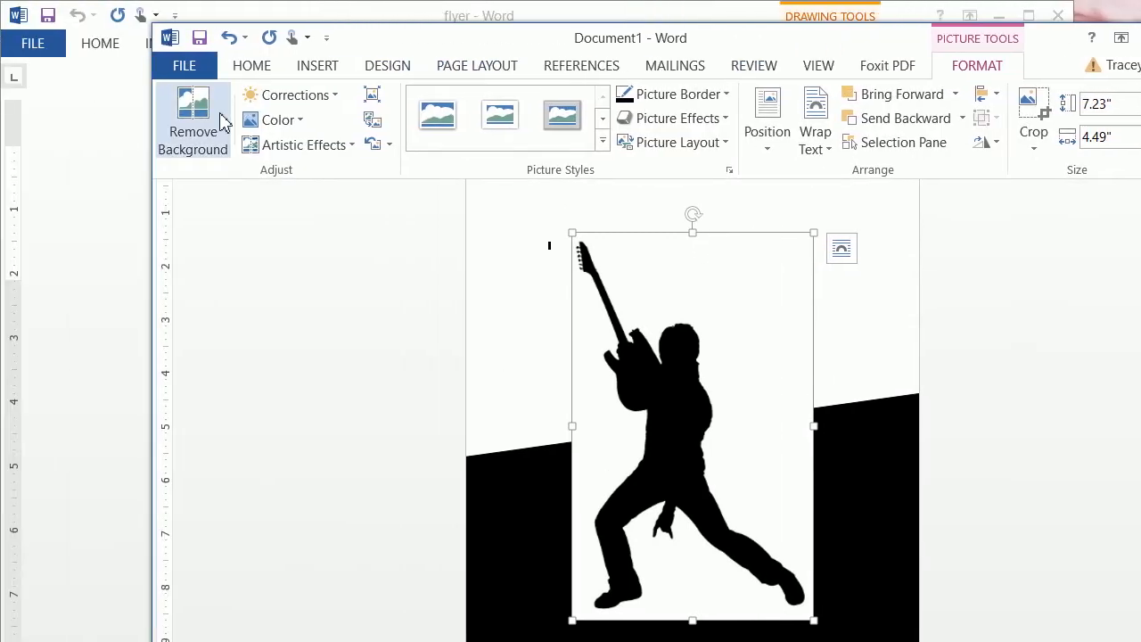
pyautogui.click(193, 122)
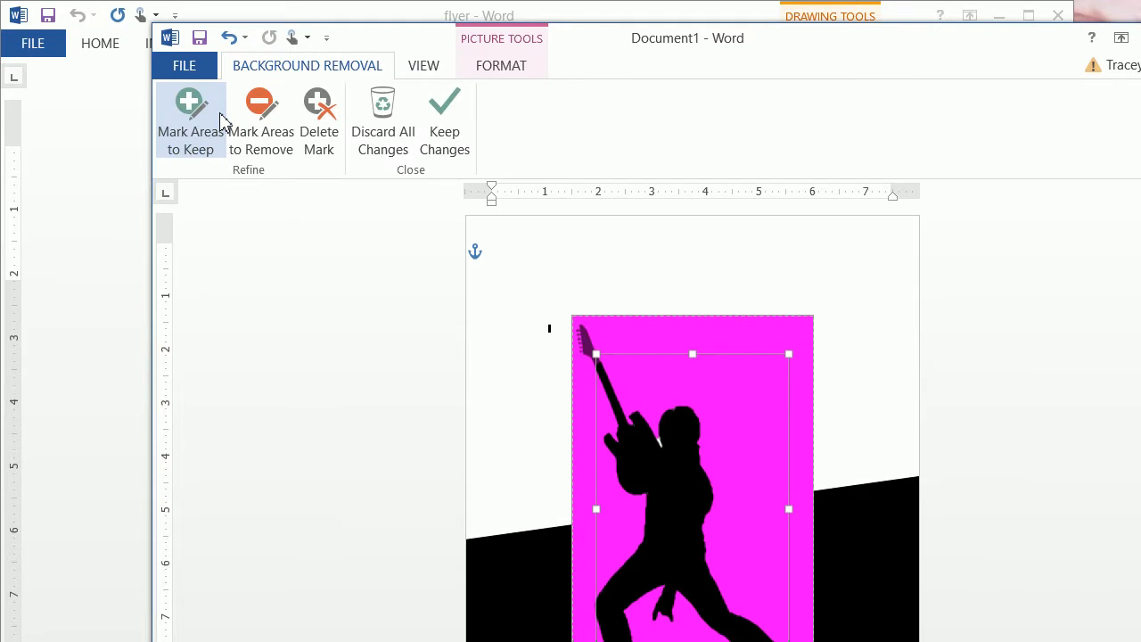
pyautogui.moveTo(596, 352); pyautogui.dragTo(575, 316)
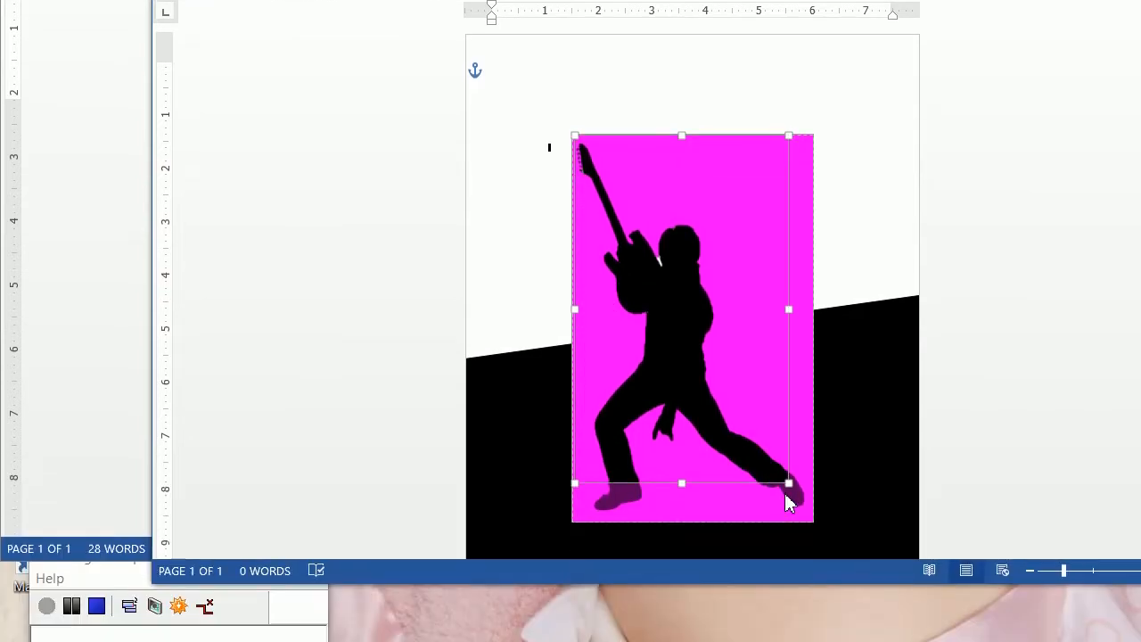
pyautogui.moveTo(789, 612); pyautogui.dragTo(806, 641)
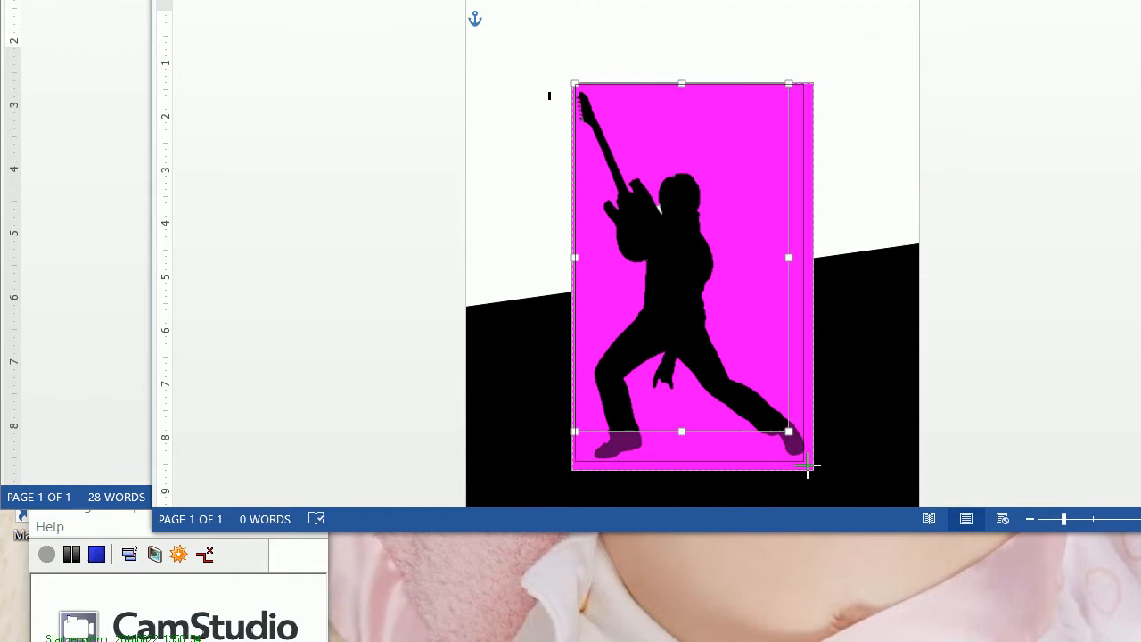
pyautogui.moveTo(808, 464); pyautogui.dragTo(811, 463)
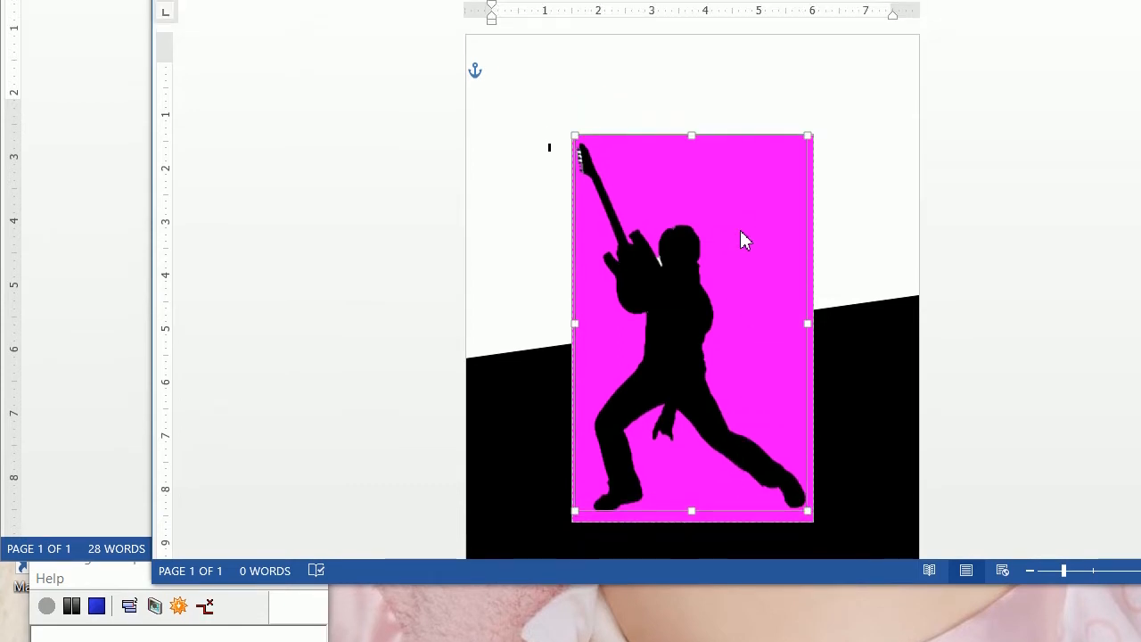
pyautogui.click(441, 112)
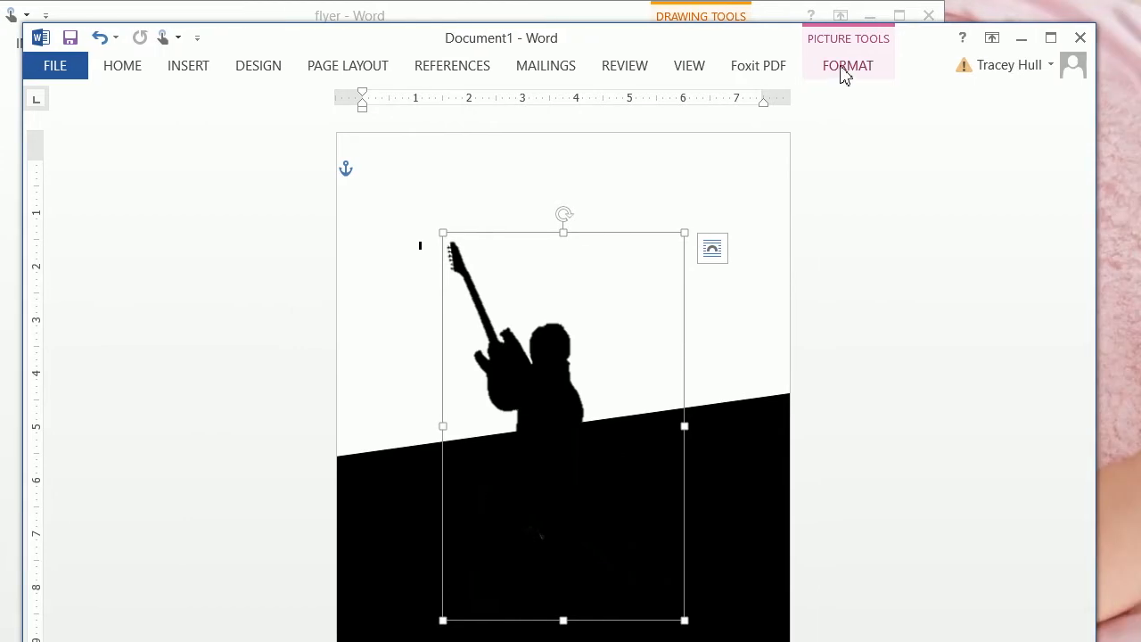
# Step: Recolor the guitarist silhouette to the light gray washout and deselect it
pyautogui.click(846, 66)
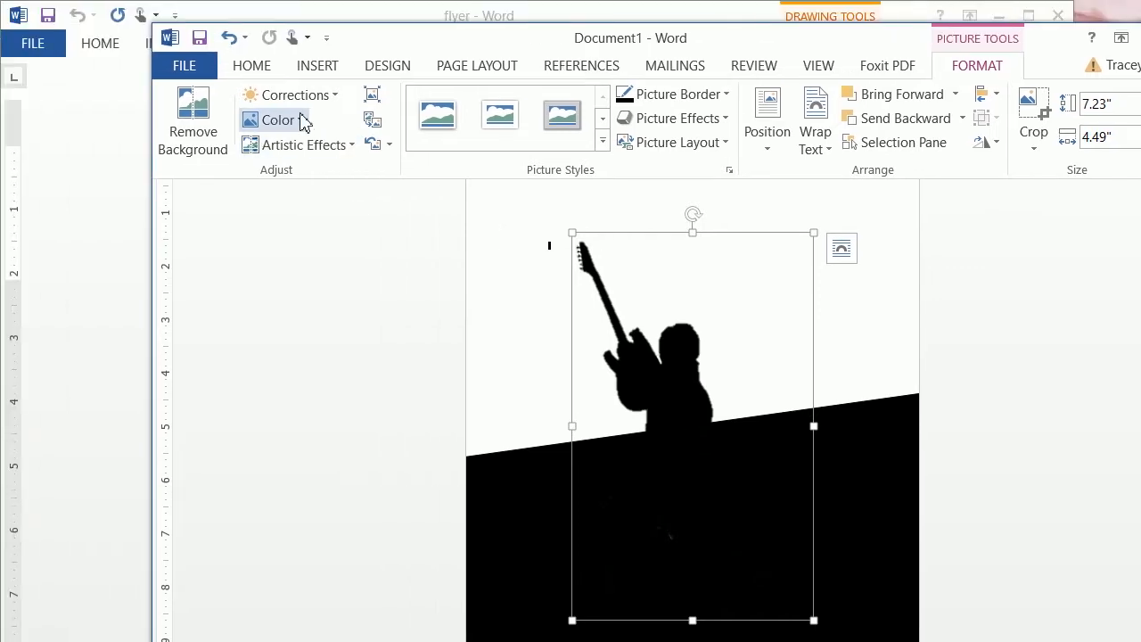
pyautogui.click(301, 120)
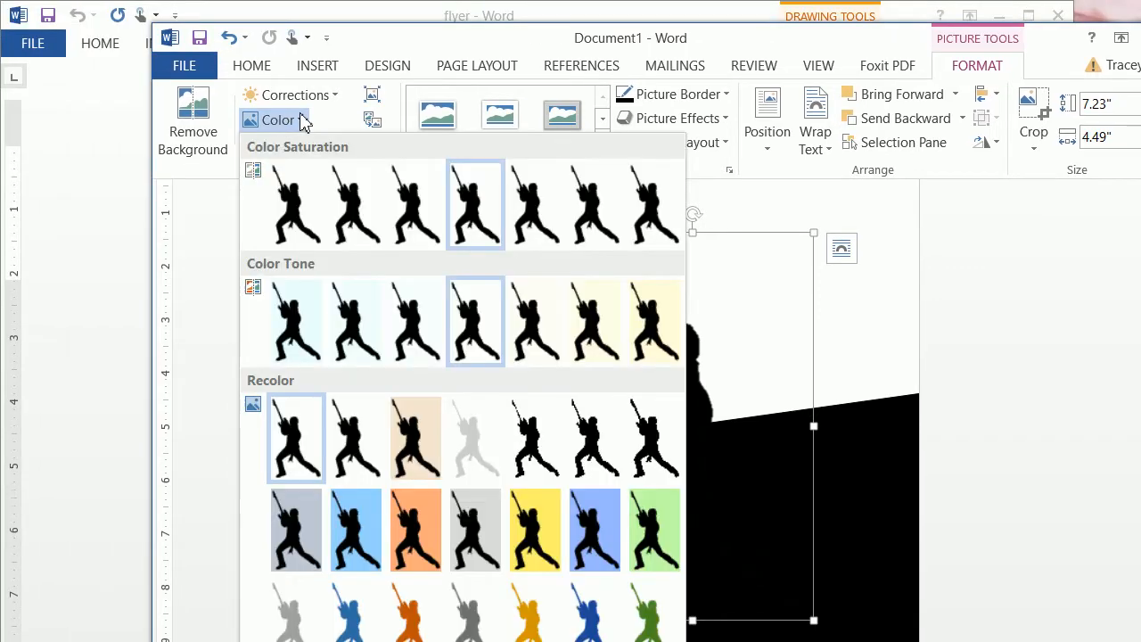
pyautogui.click(464, 453)
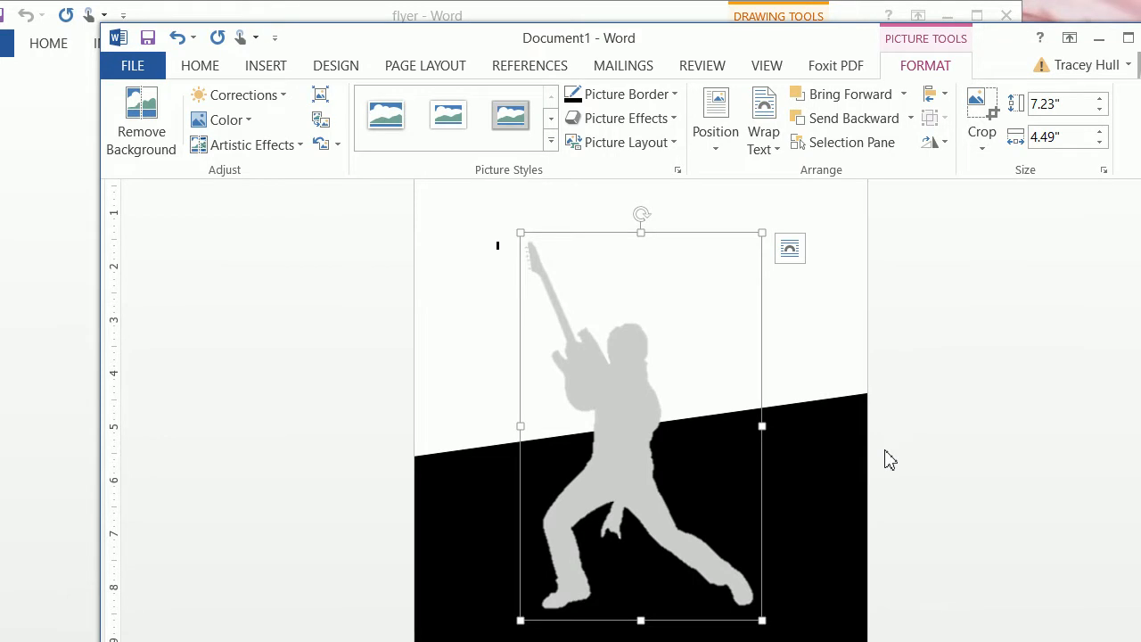
pyautogui.hotkey('ctrl', 'F1')
pyautogui.click(216, 367)
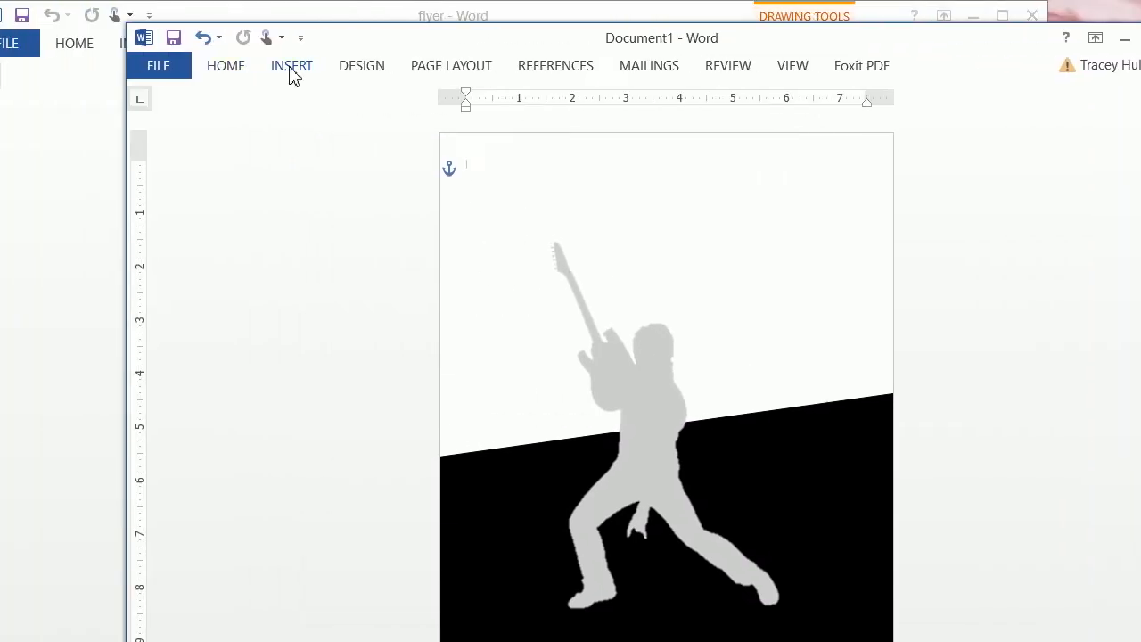
# Step: Draw a text box about 6.9 by 1.2 inches above the guitarist and enter "Come join us at the Eastgate"
pyautogui.click(181, 69)
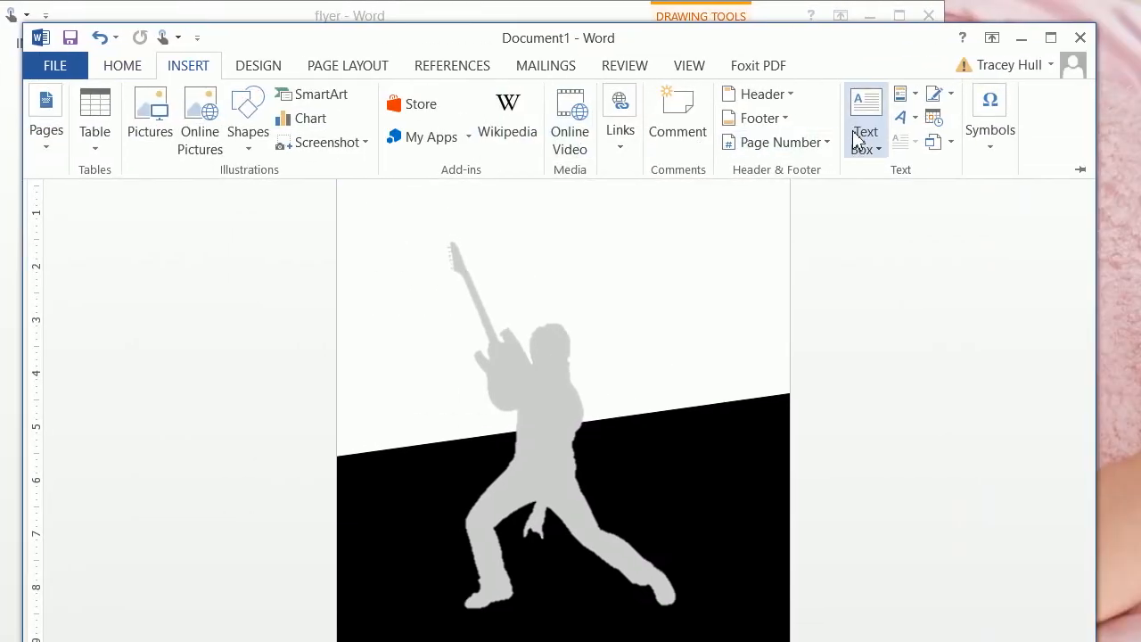
pyautogui.doubleClick(203, 65)
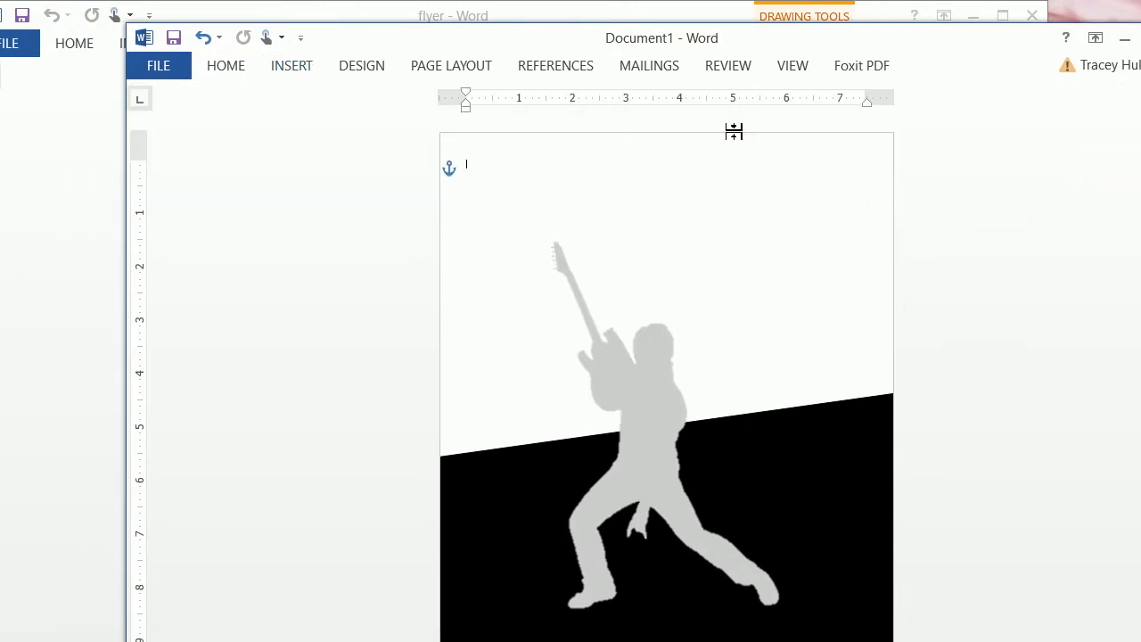
pyautogui.click(291, 67)
pyautogui.click(971, 112)
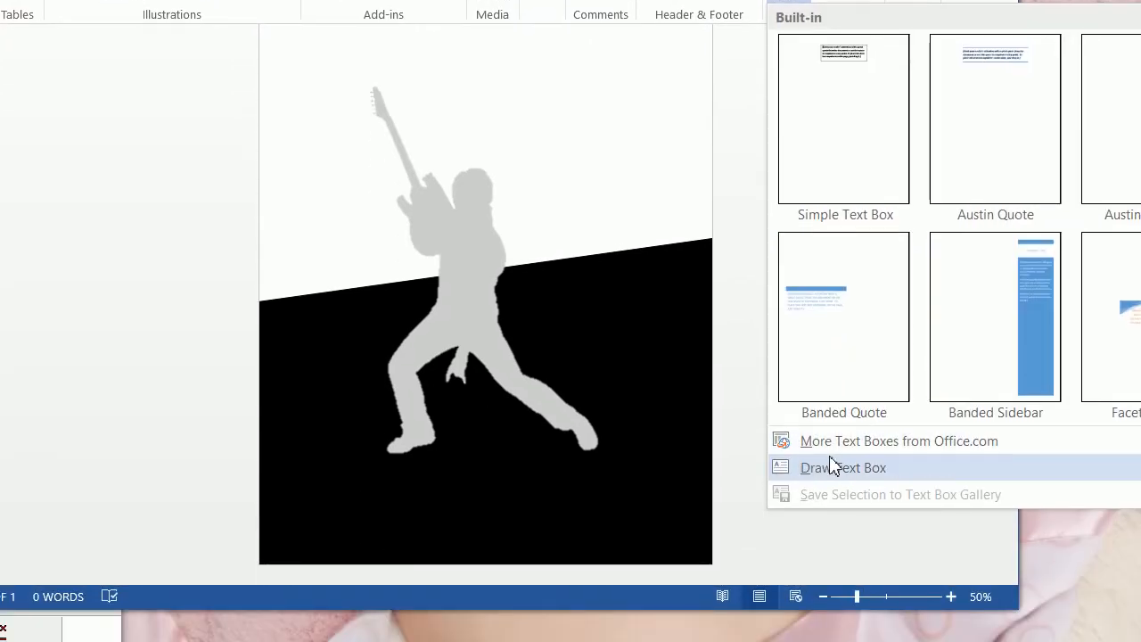
pyautogui.click(831, 467)
pyautogui.moveTo(319, 176)
pyautogui.mouseDown()
pyautogui.moveTo(627, 262)
pyautogui.moveTo(665, 225)
pyautogui.mouseUp()
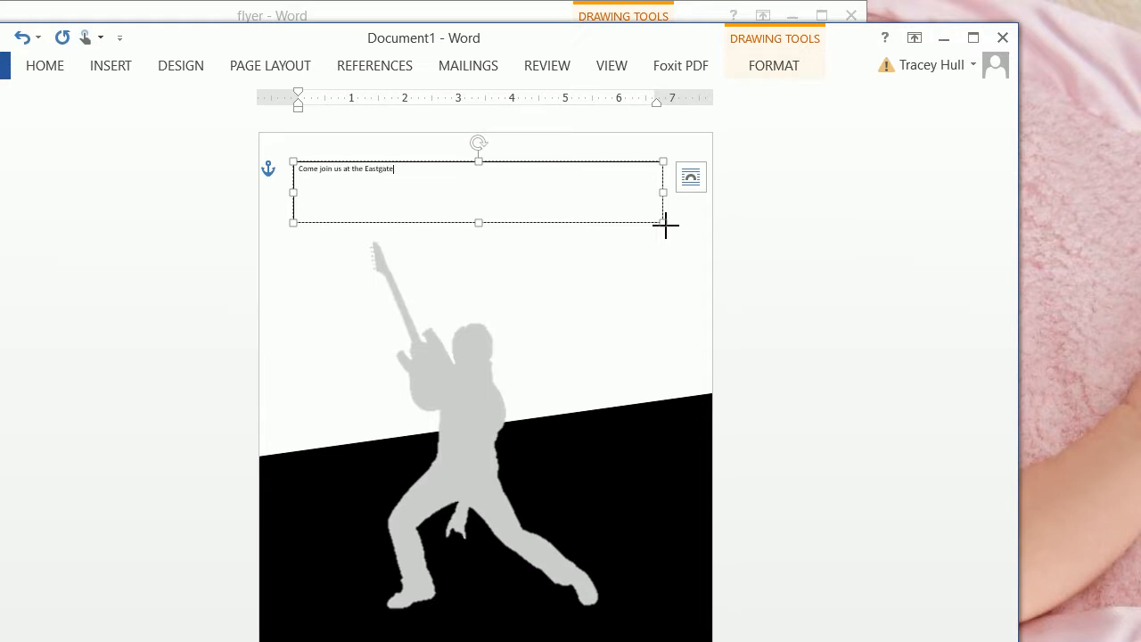
# Step: Center the line of text within the new text box
pyautogui.click(45, 65)
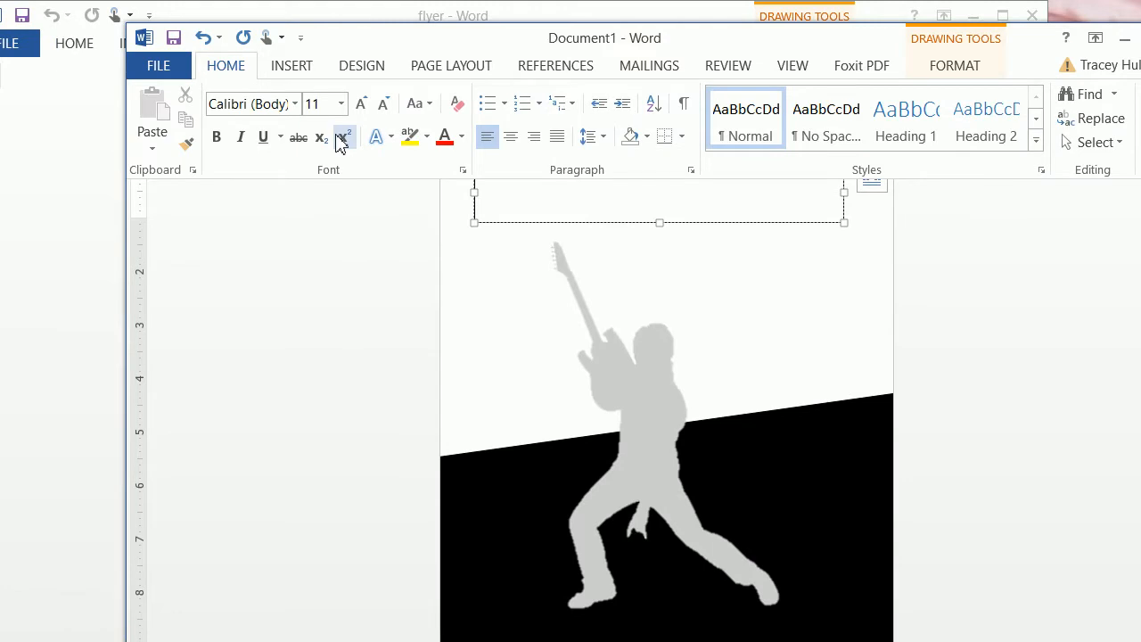
pyautogui.click(511, 136)
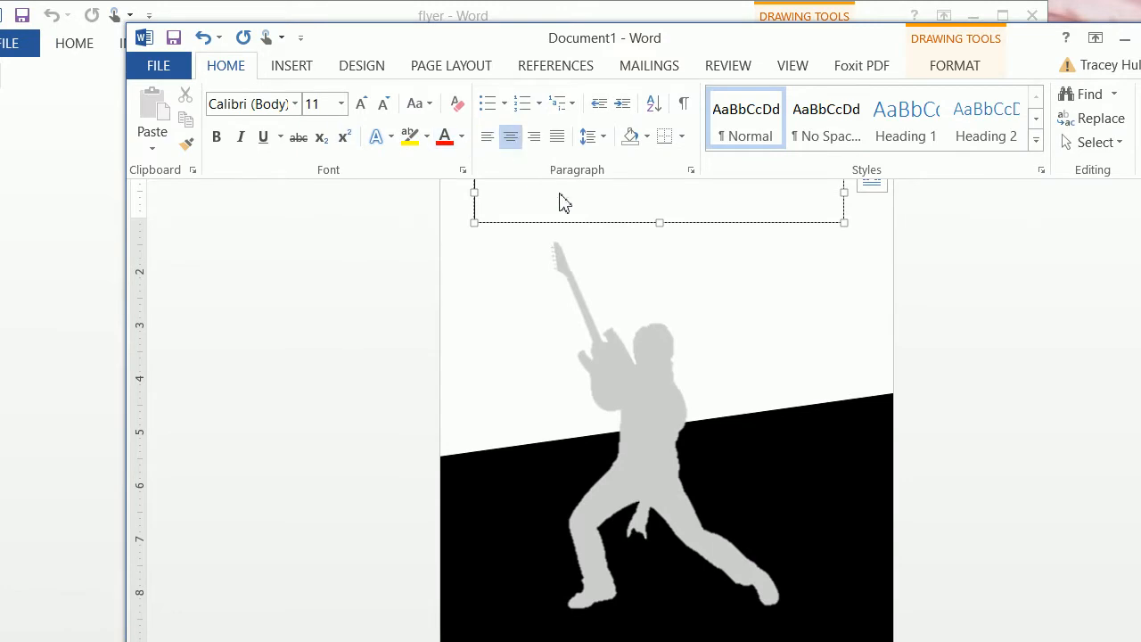
# Step: Try to set the "Come join us at the Eastgate" line to Eras Light ITC at size 36 without selecting its text
pyautogui.click(308, 101)
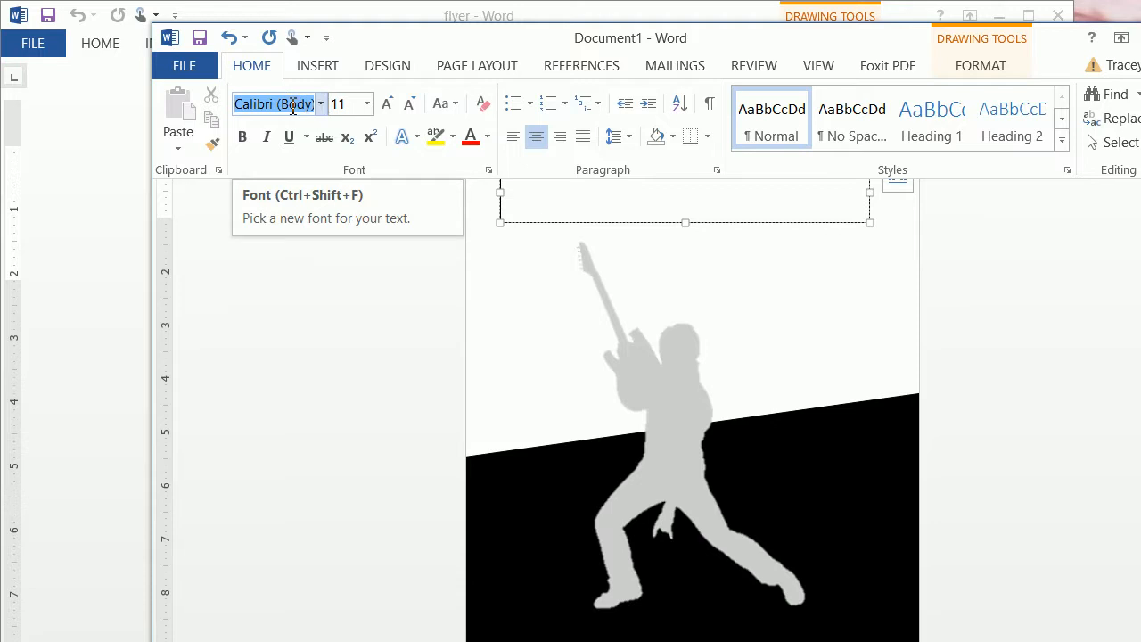
pyautogui.write('Eras Light ITC')
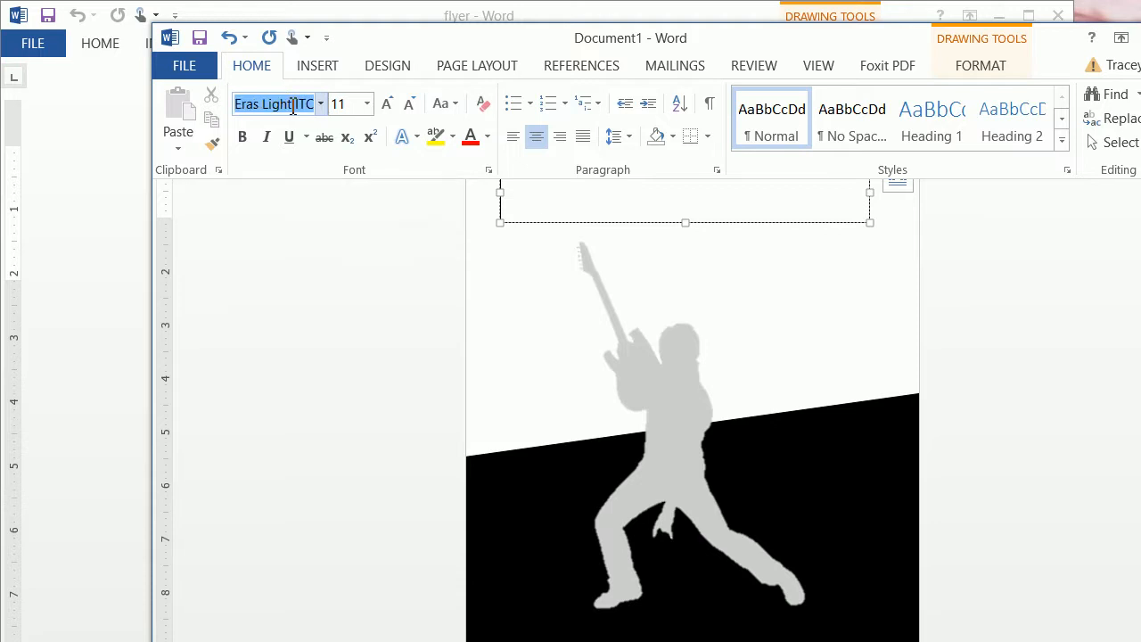
pyautogui.click(353, 103)
pyautogui.write('36')
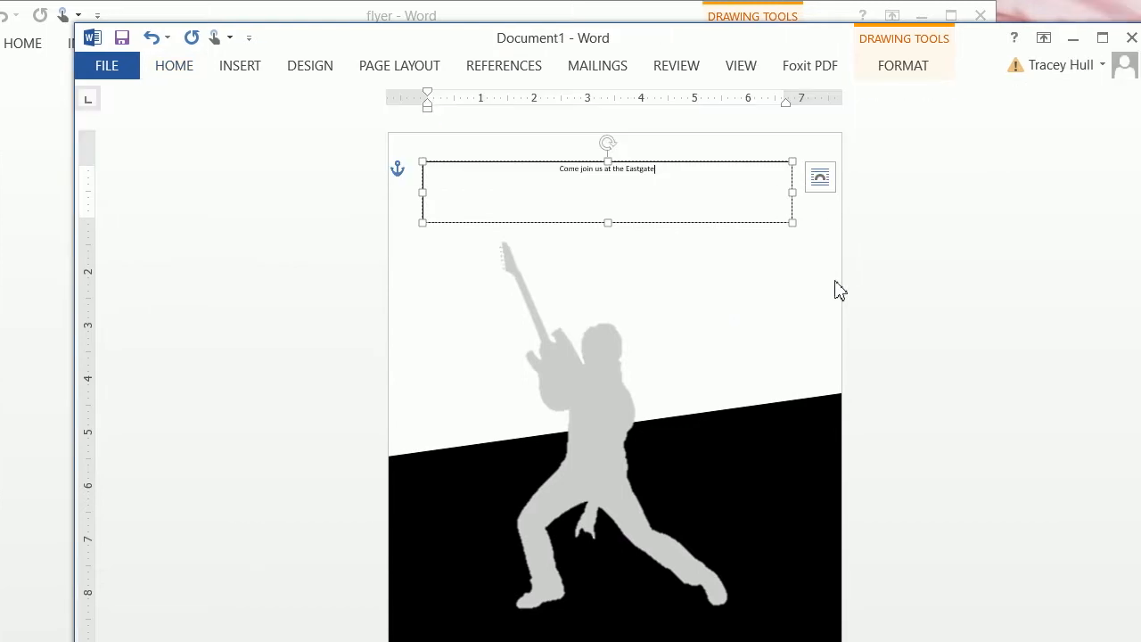
# Step: Select the "Come join us at the Eastgate" text, set it to Eras Light ITC at size 36, and deselect it
pyautogui.moveTo(710, 177); pyautogui.dragTo(545, 173)
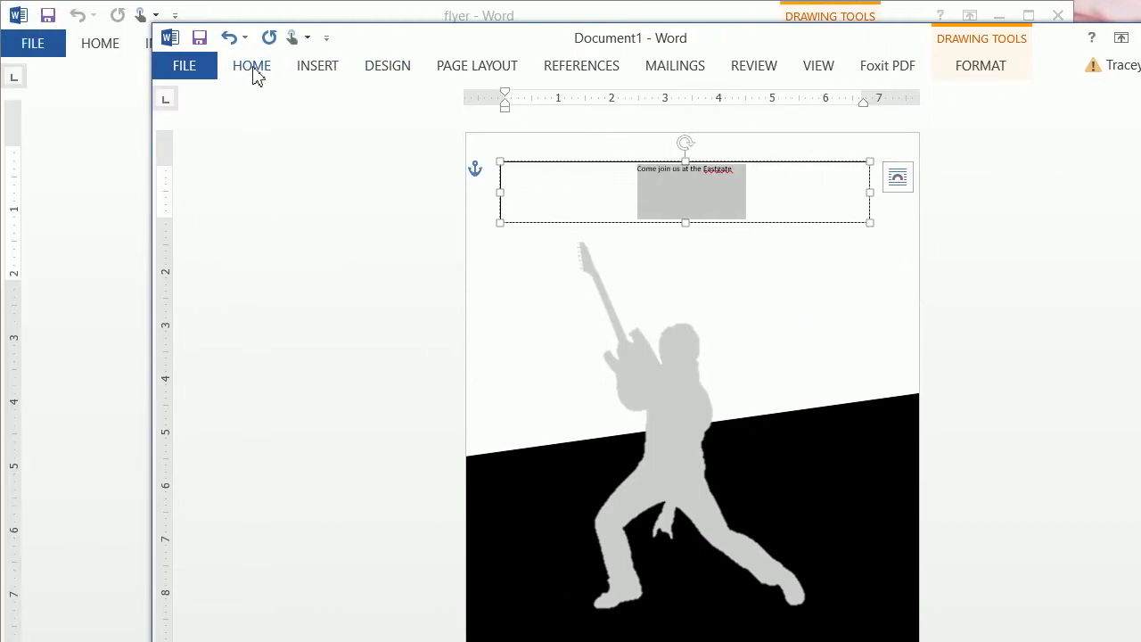
pyautogui.click(177, 66)
pyautogui.click(365, 104)
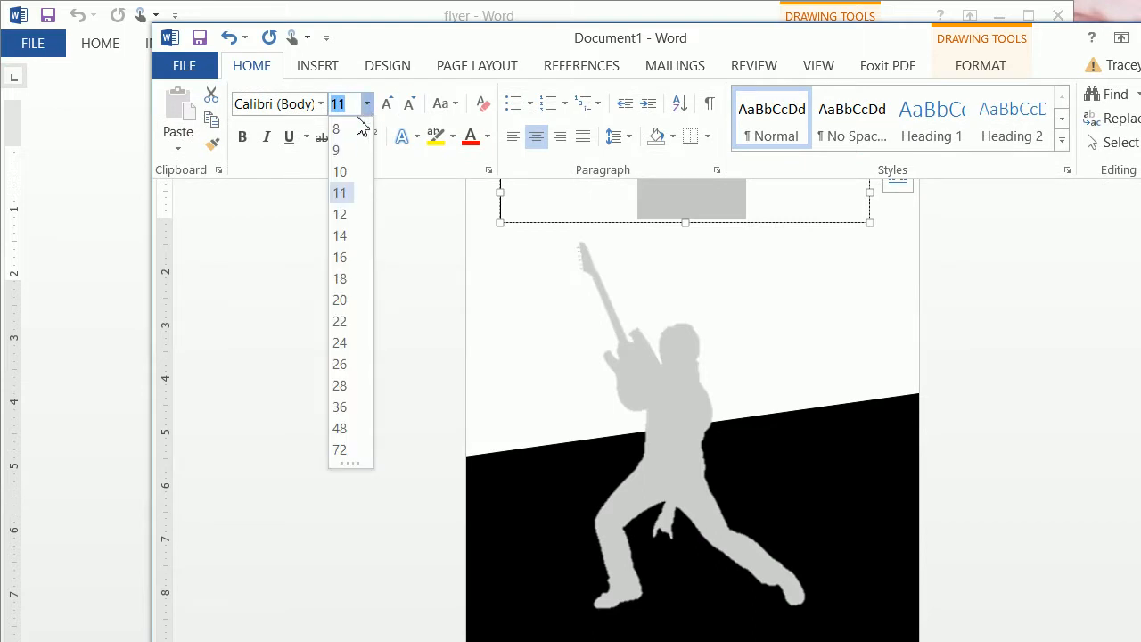
pyautogui.click(300, 111)
pyautogui.click(301, 105)
pyautogui.click(320, 104)
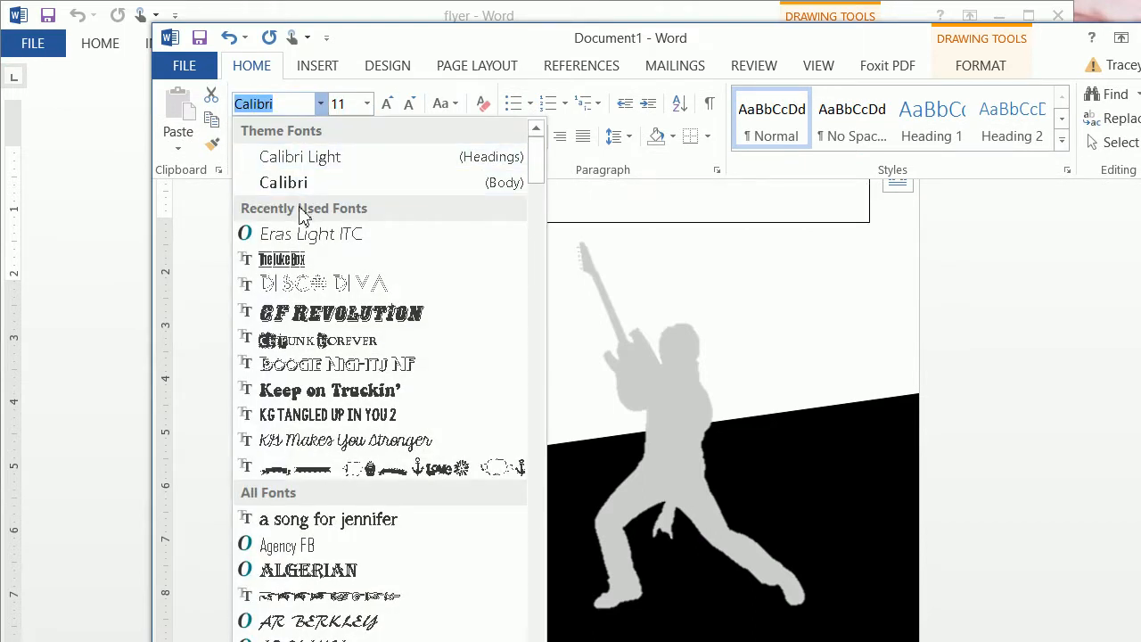
pyautogui.click(303, 234)
pyautogui.click(359, 105)
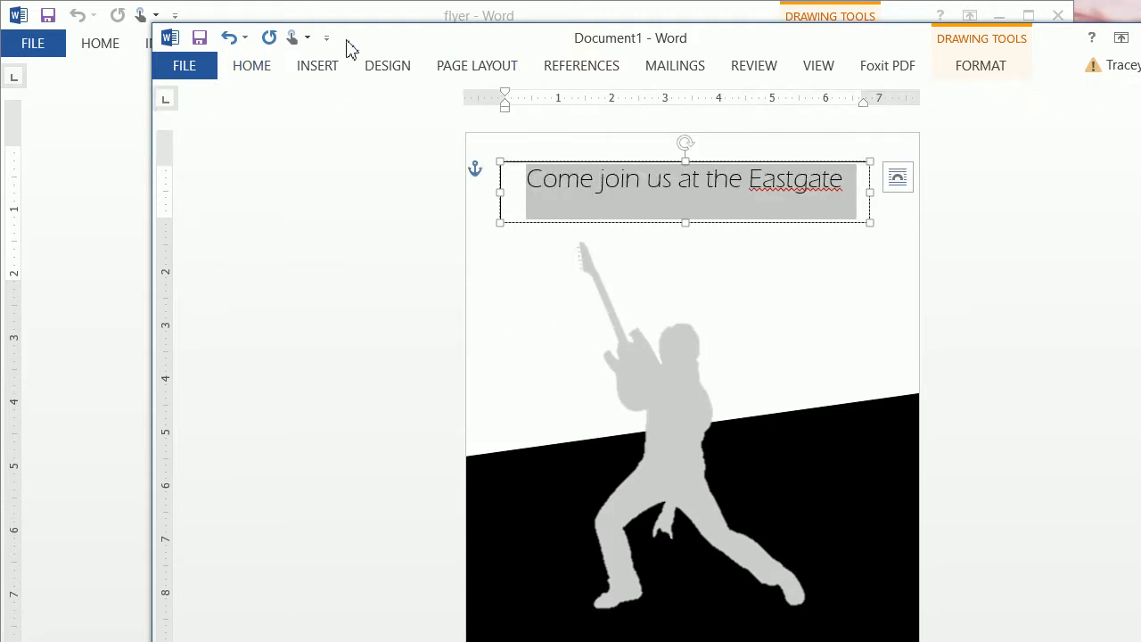
pyautogui.click(1004, 286)
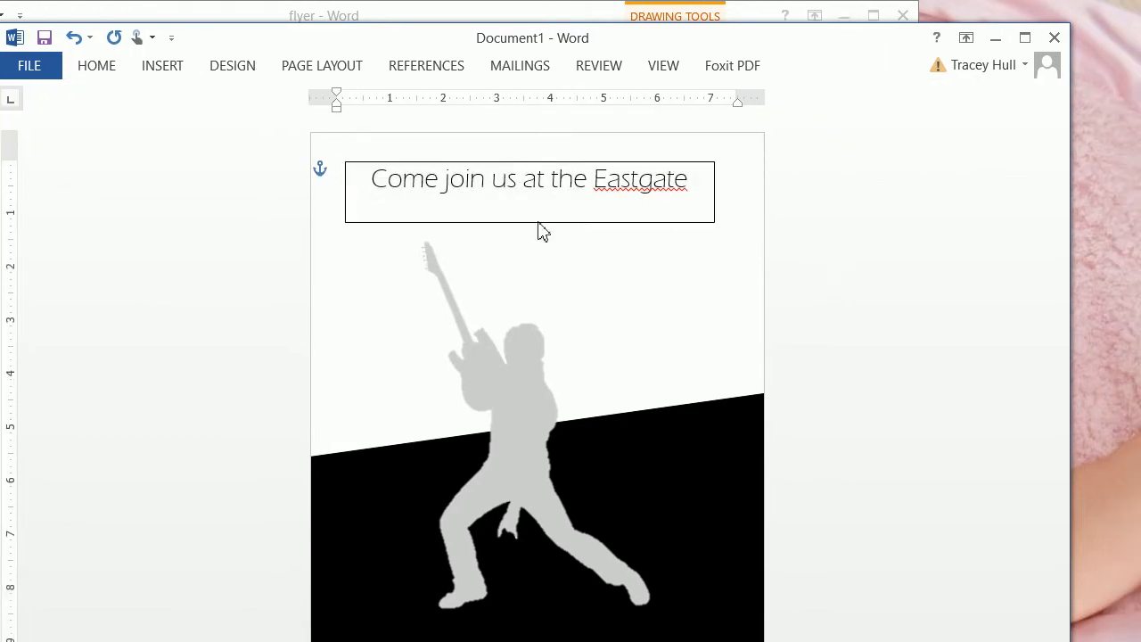
# Step: Remove the outline and the fill from the "Come join us at the Eastgate" text box, then deselect it
pyautogui.click(565, 193)
pyautogui.click(851, 67)
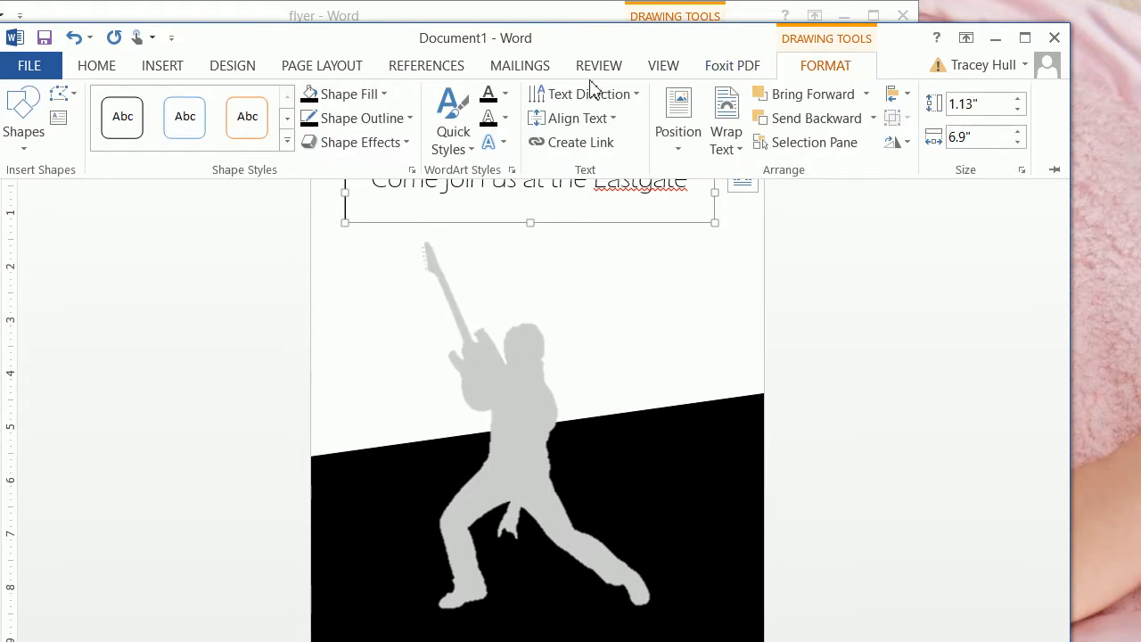
pyautogui.click(341, 123)
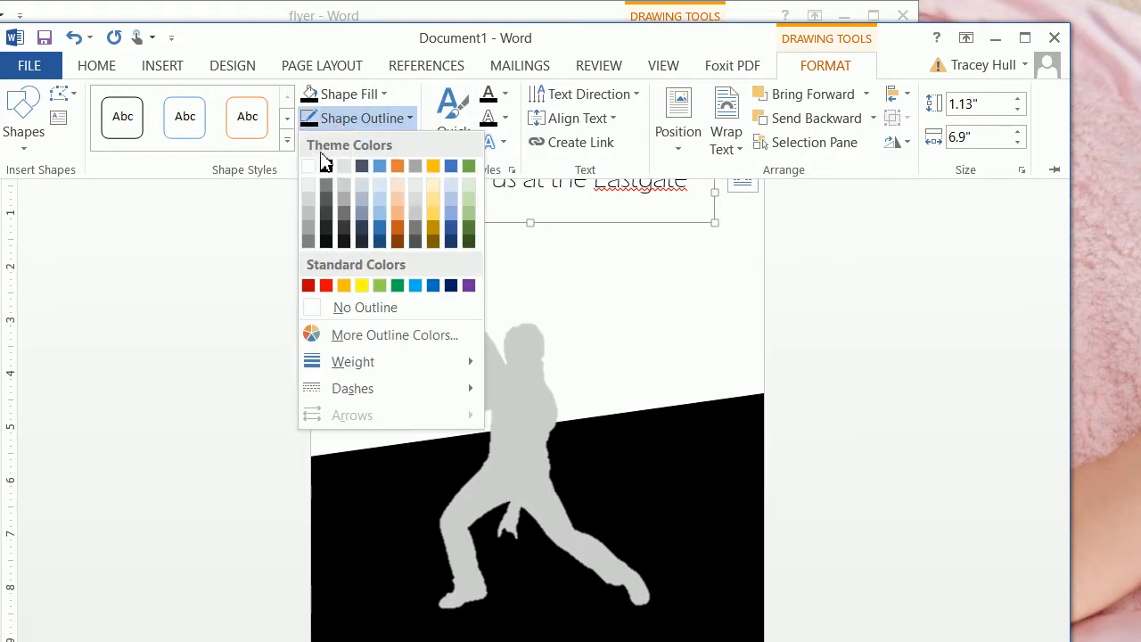
pyautogui.click(314, 306)
pyautogui.click(344, 94)
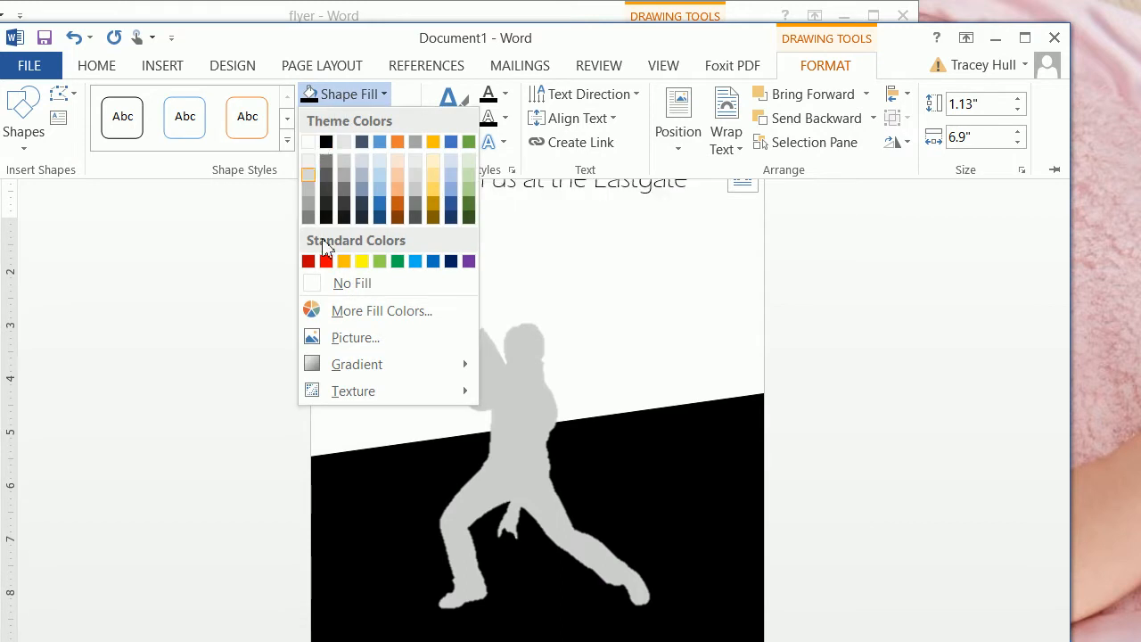
pyautogui.click(330, 285)
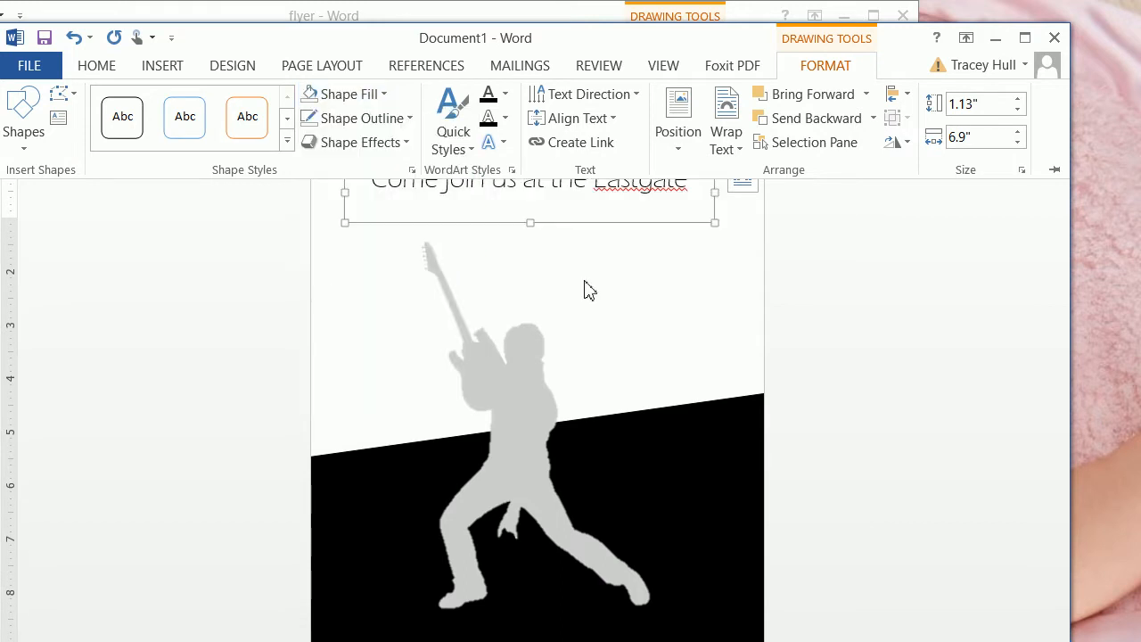
pyautogui.click(752, 282)
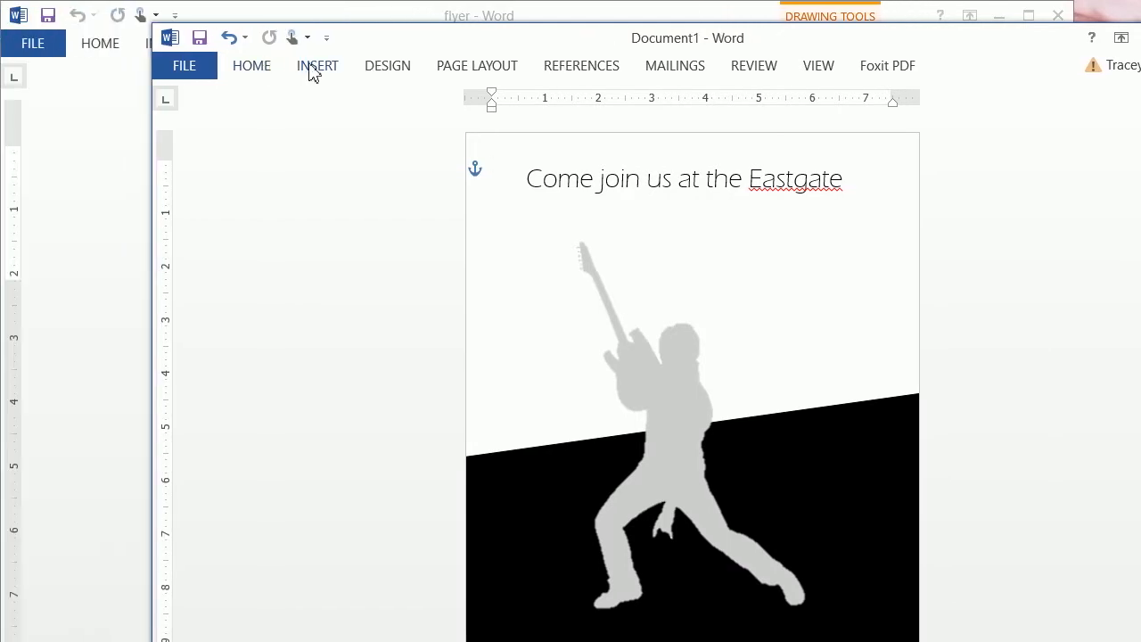
# Step: Draw a text box about 5.1 by 1.6 inches below the "Come join us at the Eastgate" line and enter "DANCE"
pyautogui.click(108, 66)
pyautogui.click(995, 120)
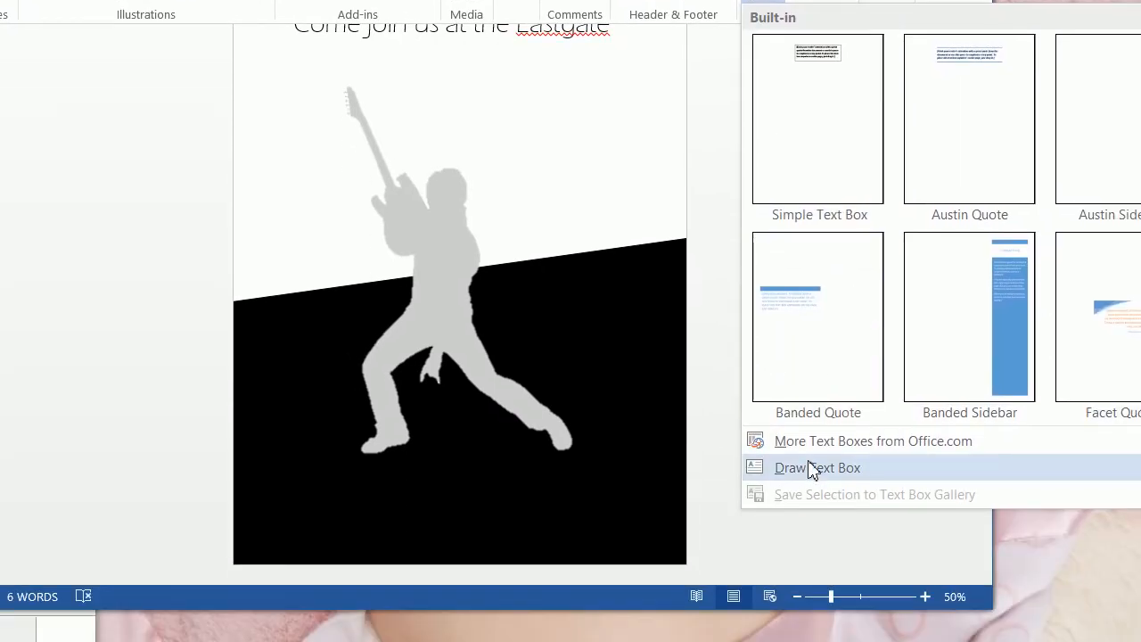
pyautogui.click(776, 545)
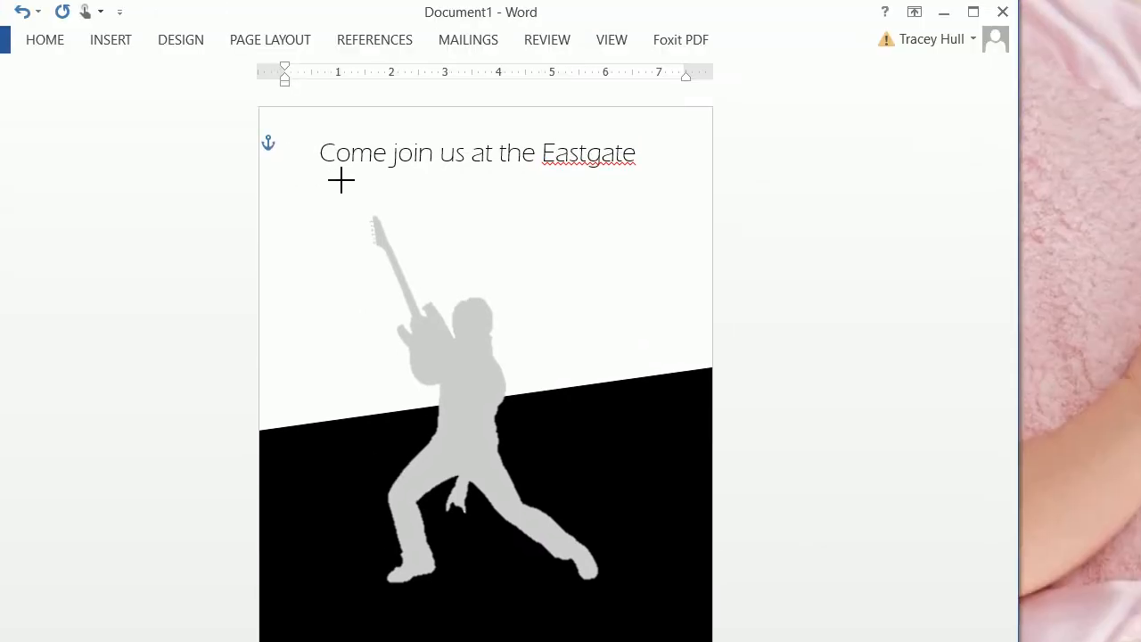
pyautogui.moveTo(410, 199)
pyautogui.mouseDown()
pyautogui.moveTo(616, 291)
pyautogui.moveTo(621, 260)
pyautogui.mouseUp()
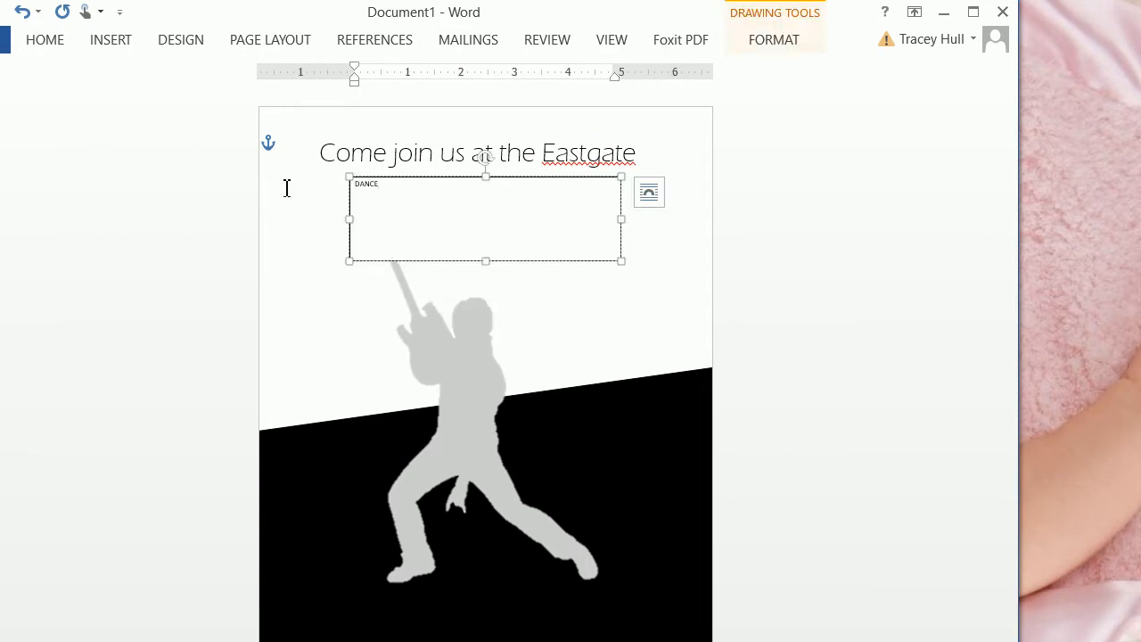
# Step: Set all of the "DANCE" text to the Disco Diva font at size 75
pyautogui.hotkey('ctrl', 'a')
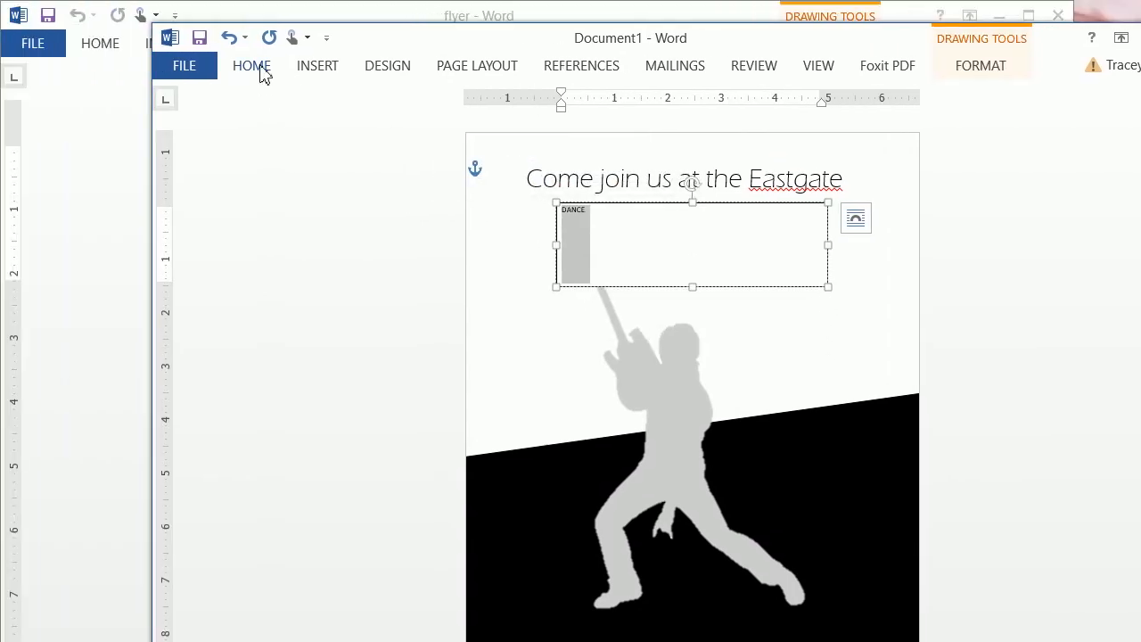
pyautogui.click(262, 71)
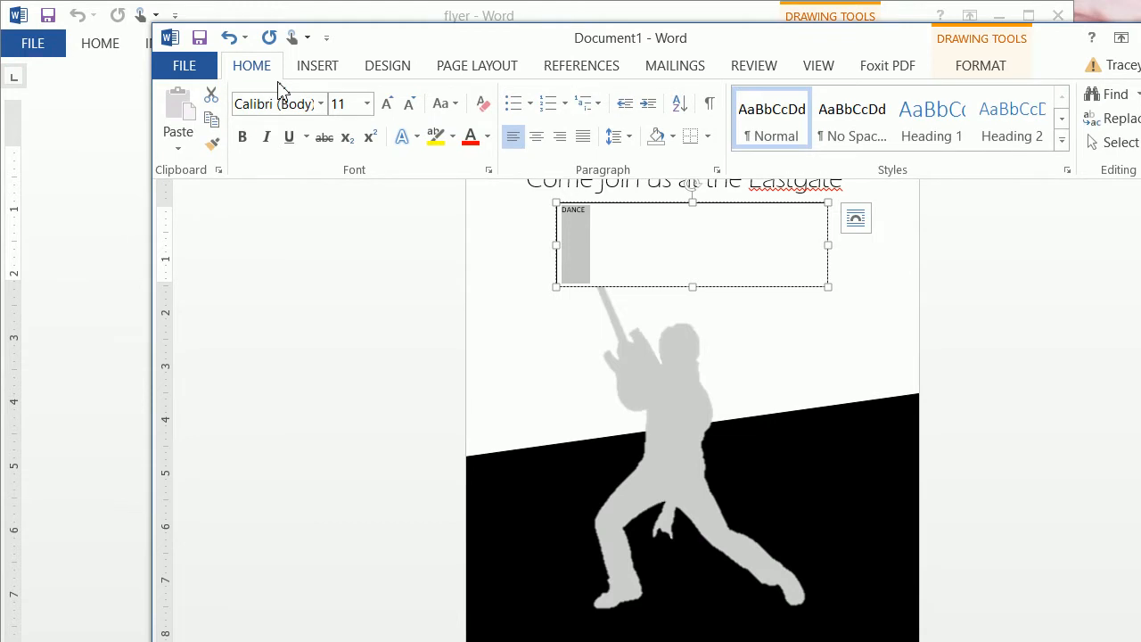
pyautogui.click(285, 105)
pyautogui.write('Dui')
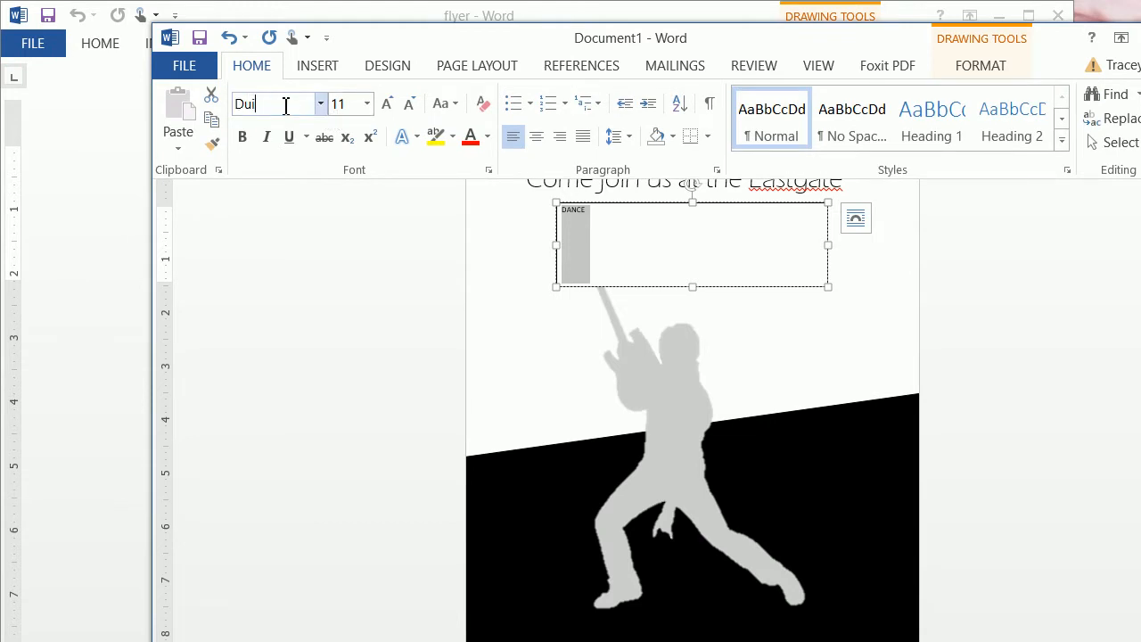
pyautogui.write('i')
pyautogui.press('Return')
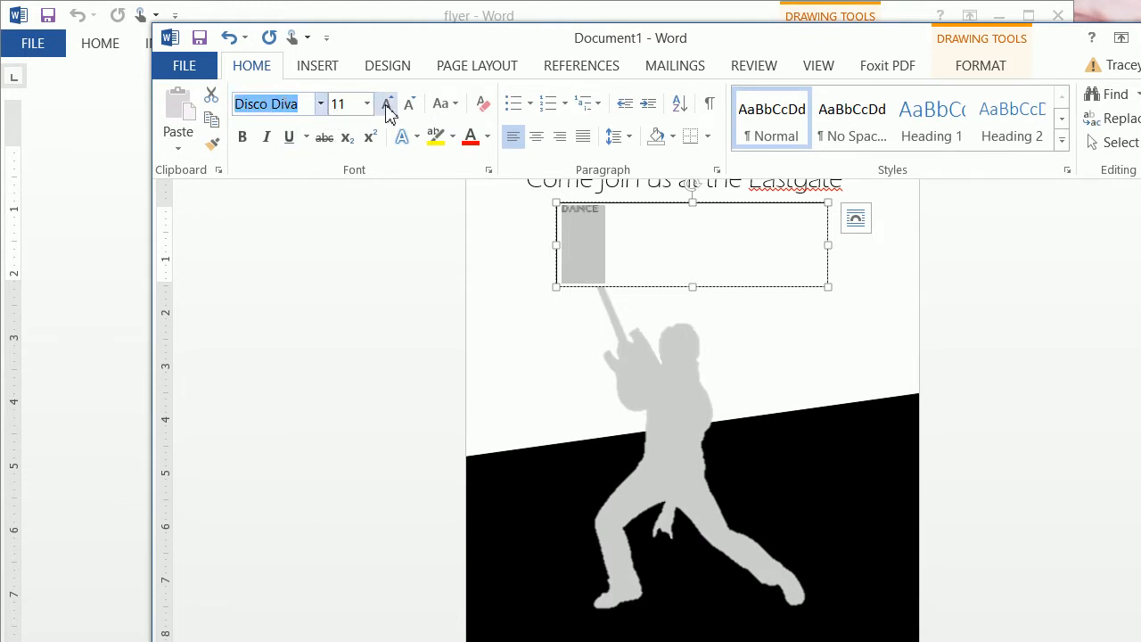
pyautogui.click(359, 104)
pyautogui.press('Return')
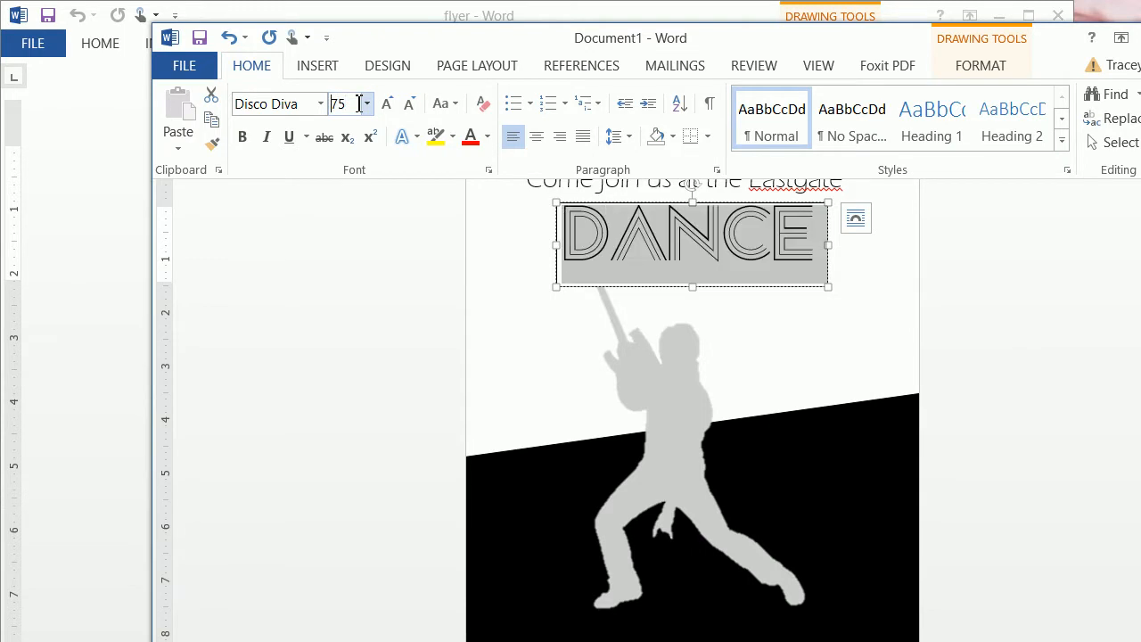
# Step: Center "DANCE" within its text box, nudge the box slightly to the right, and deselect it
pyautogui.click(536, 135)
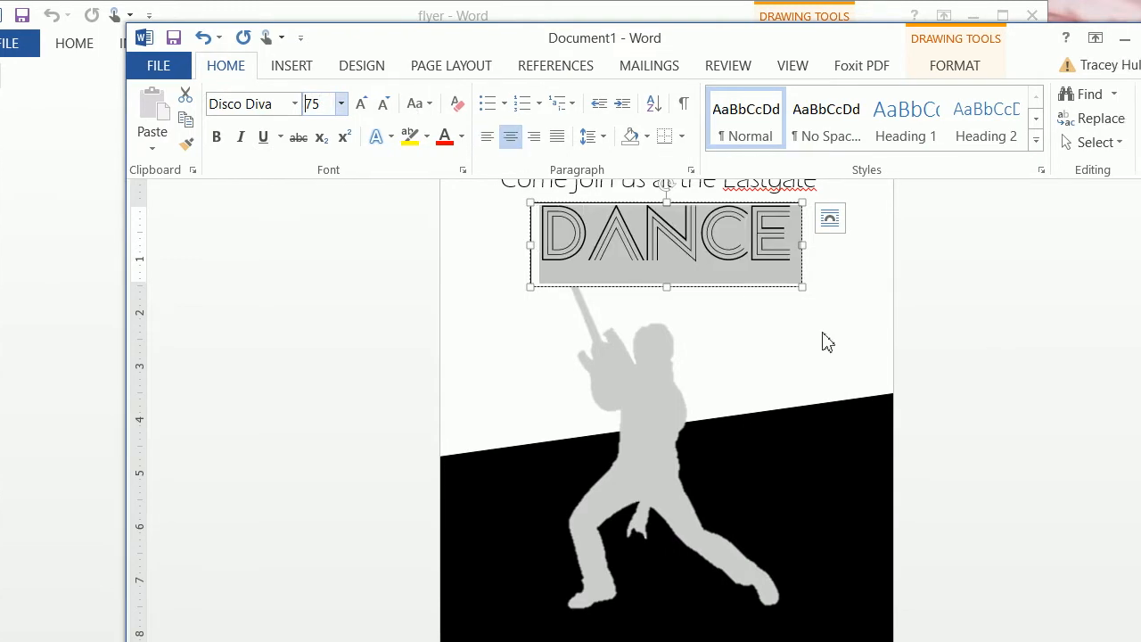
pyautogui.click(812, 324)
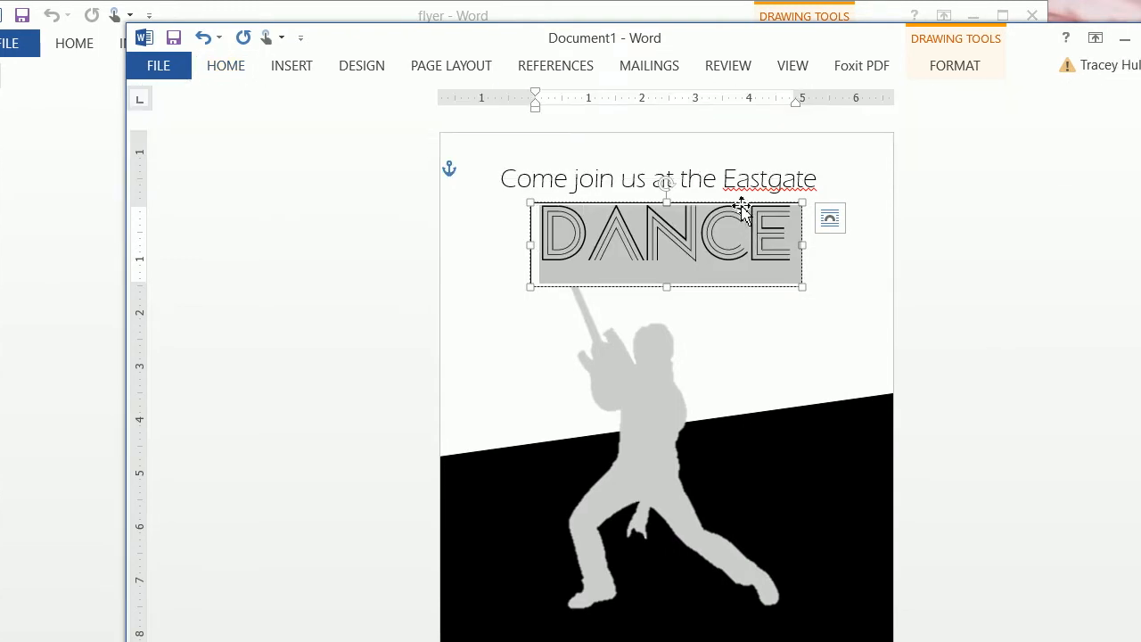
pyautogui.moveTo(742, 207); pyautogui.dragTo(731, 205)
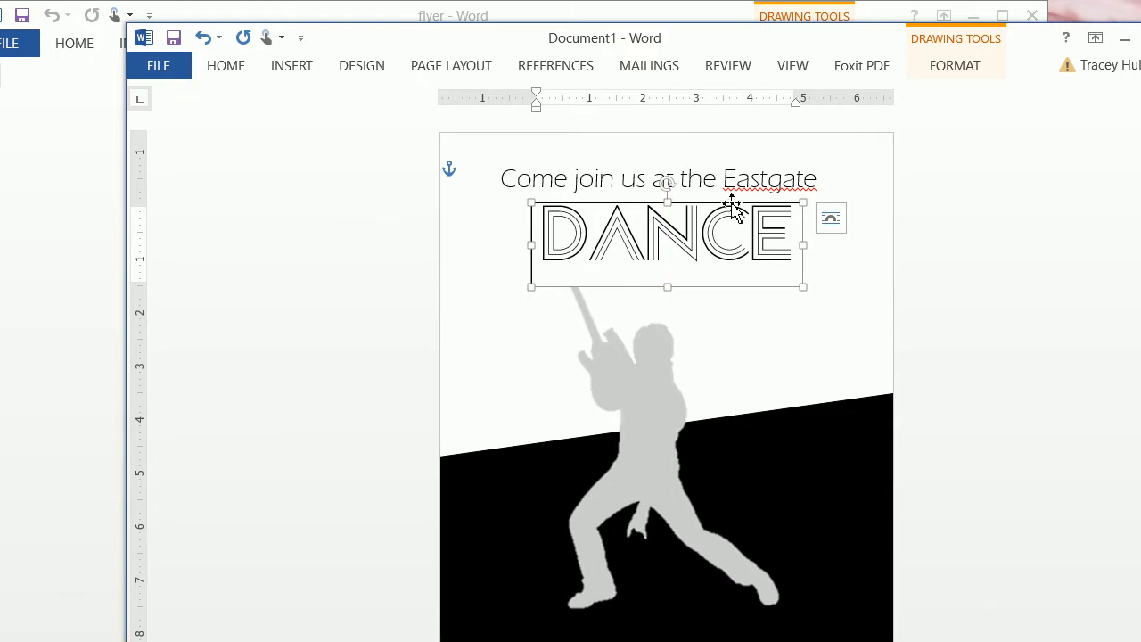
pyautogui.click(730, 372)
pyautogui.press('Escape')
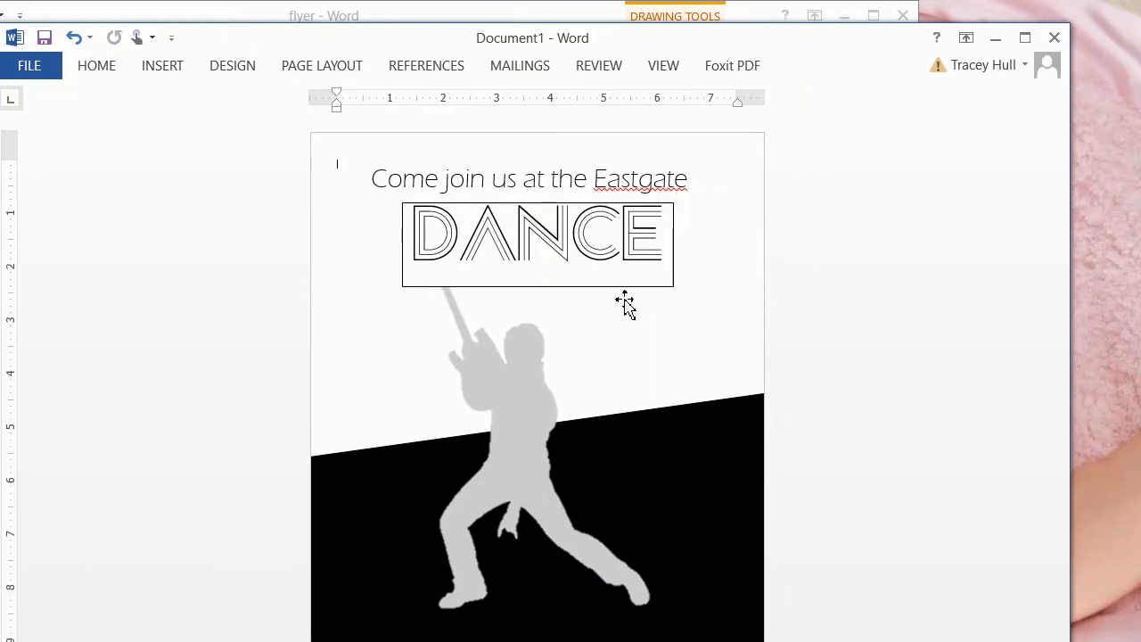
# Step: Remove the fill and the outline from the "DANCE" text box and deselect it
pyautogui.click(506, 286)
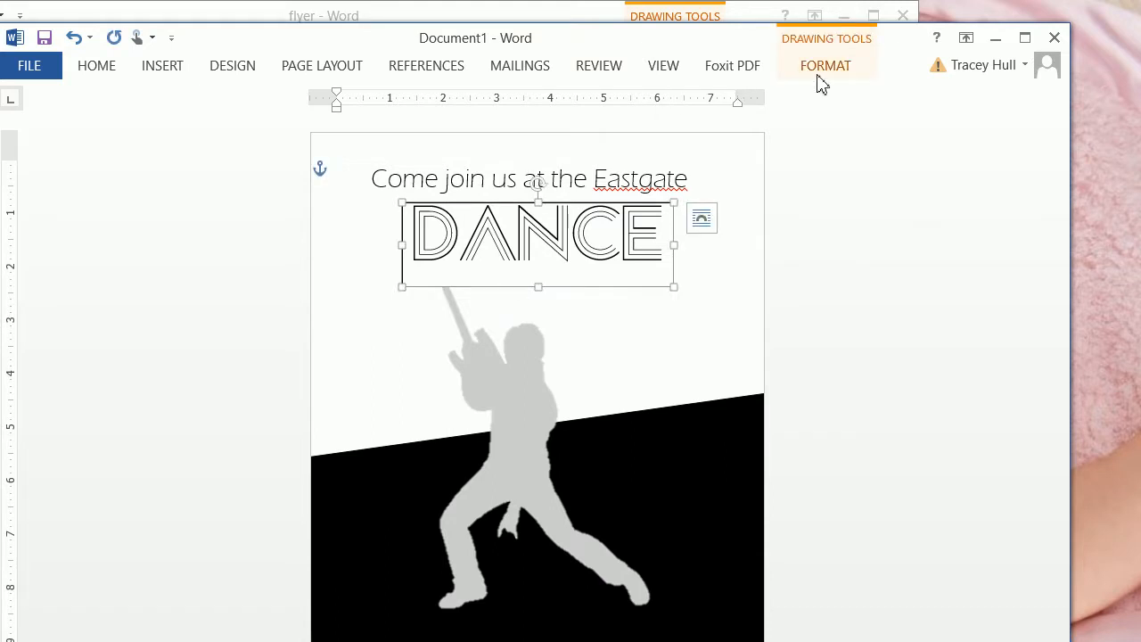
pyautogui.click(821, 71)
pyautogui.click(357, 95)
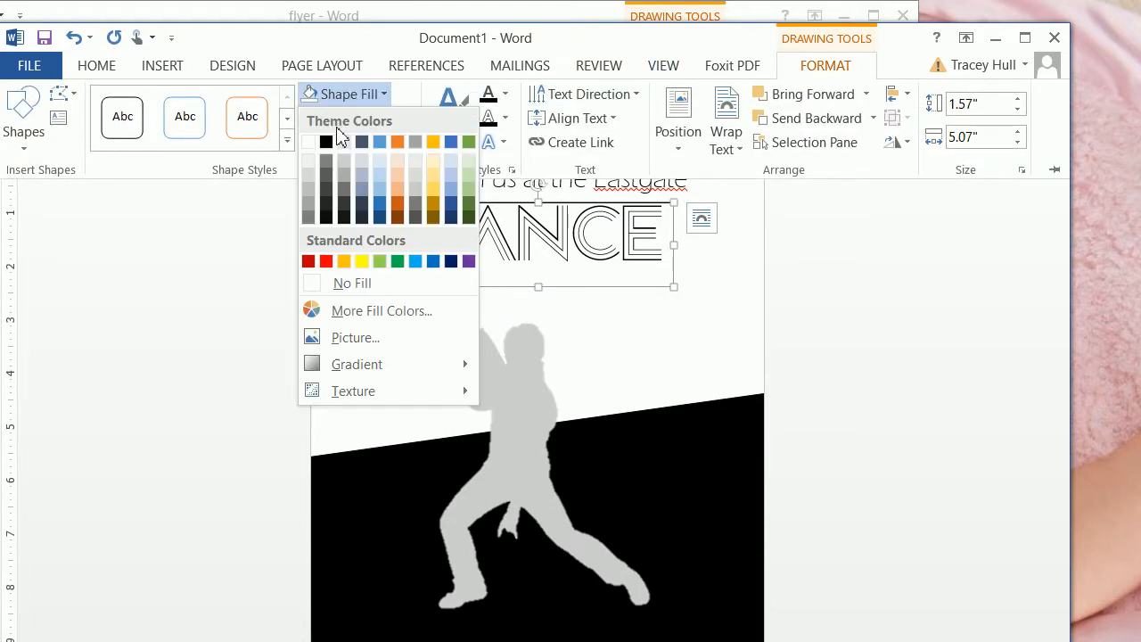
pyautogui.click(339, 284)
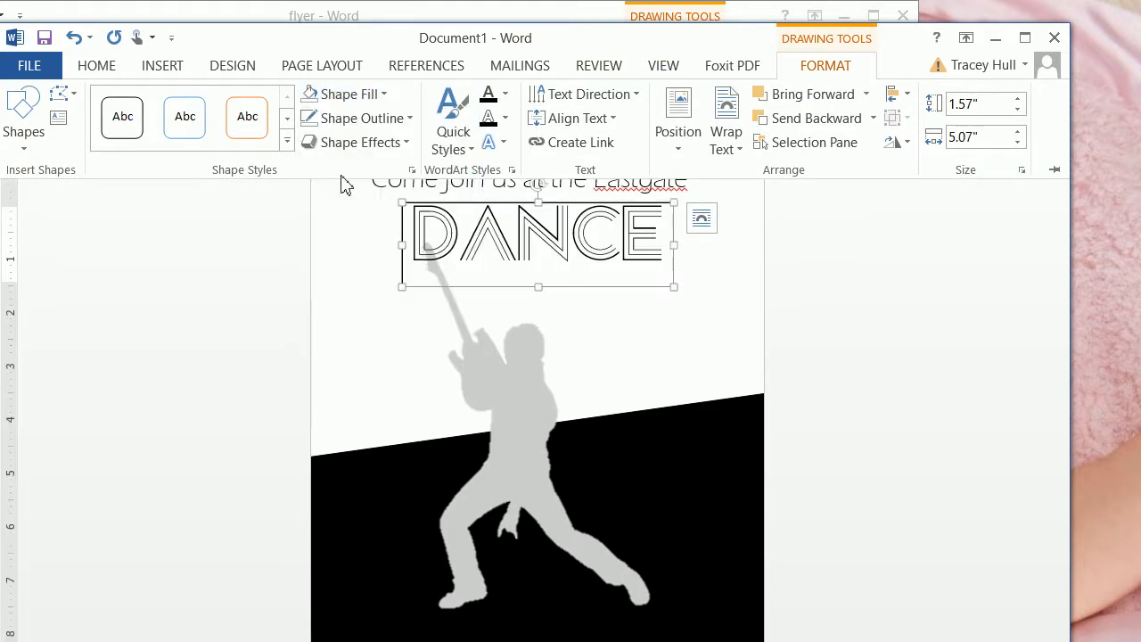
pyautogui.click(346, 125)
pyautogui.click(360, 302)
pyautogui.click(769, 312)
pyautogui.click(879, 316)
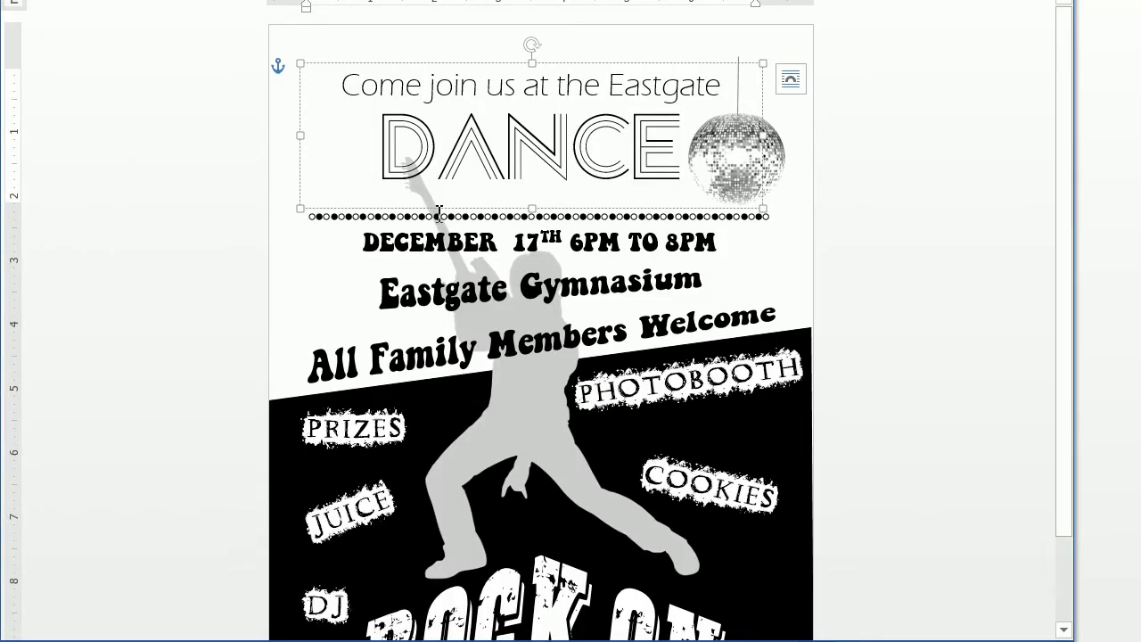
# Step: Check the dotted divider in the reference flyer and draw a thin text box about 7.5 inches wide directly below "DANCE" in the new document
pyautogui.click(439, 214)
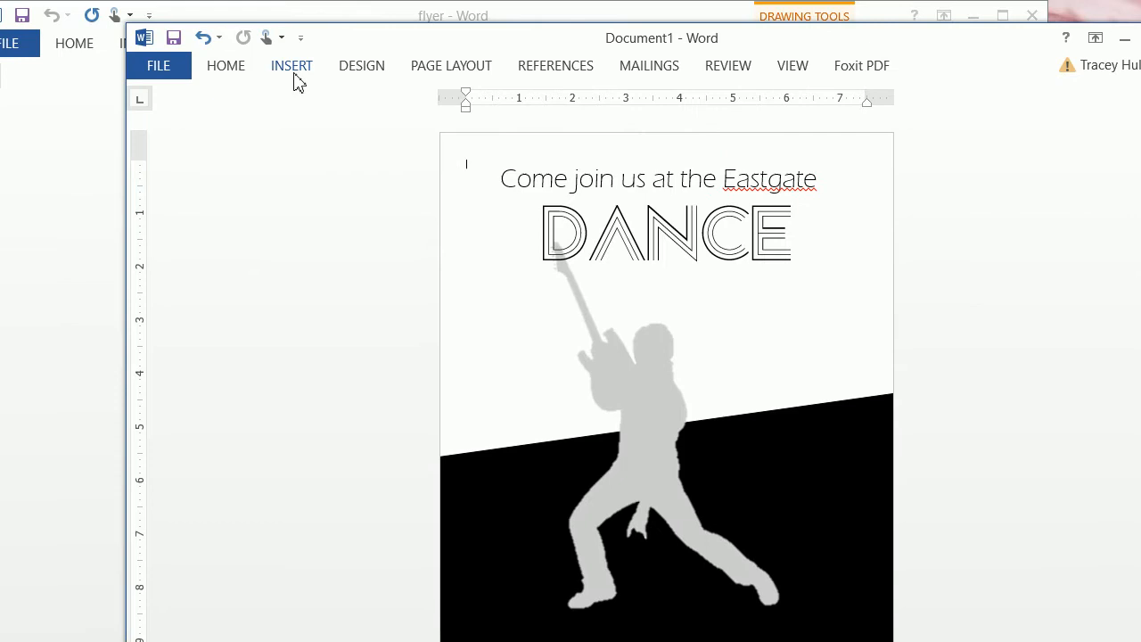
pyautogui.click(296, 75)
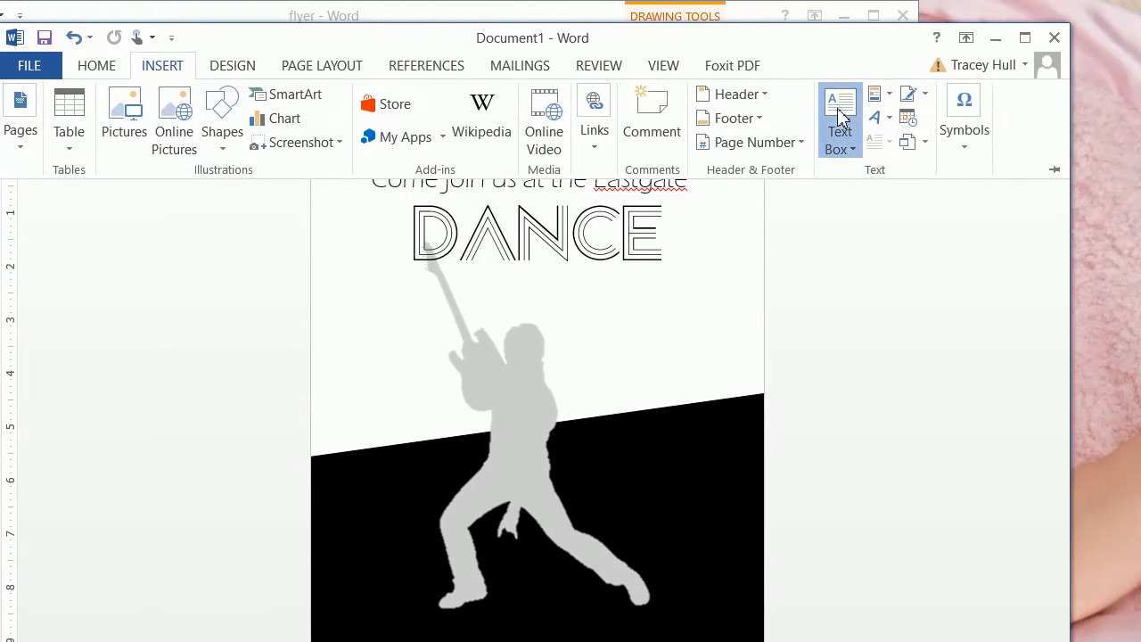
pyautogui.click(841, 115)
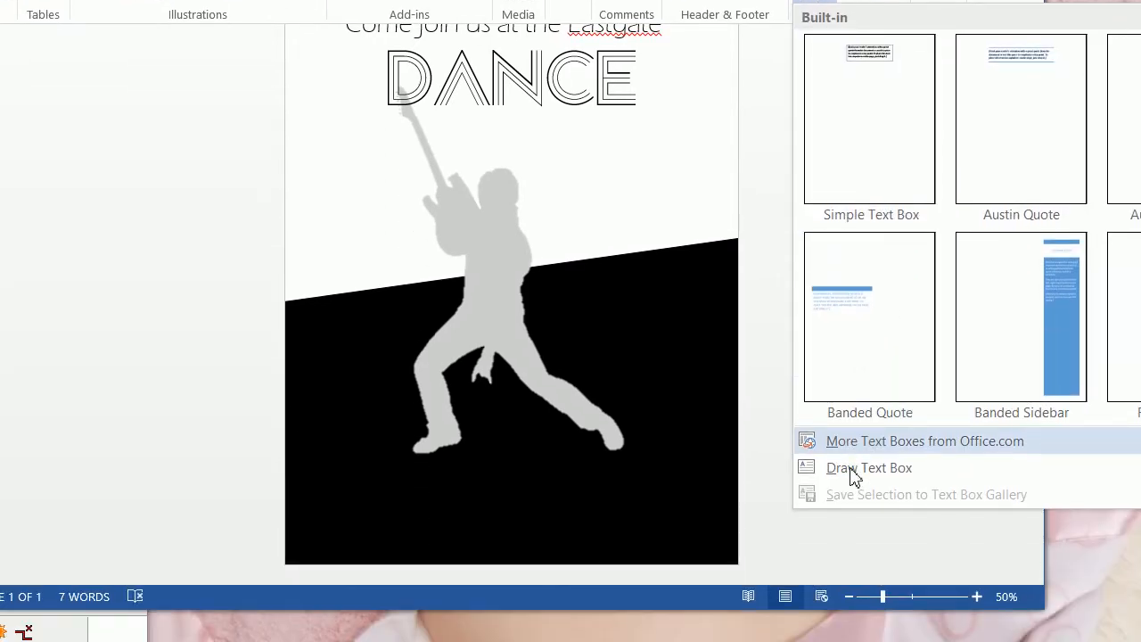
pyautogui.click(853, 477)
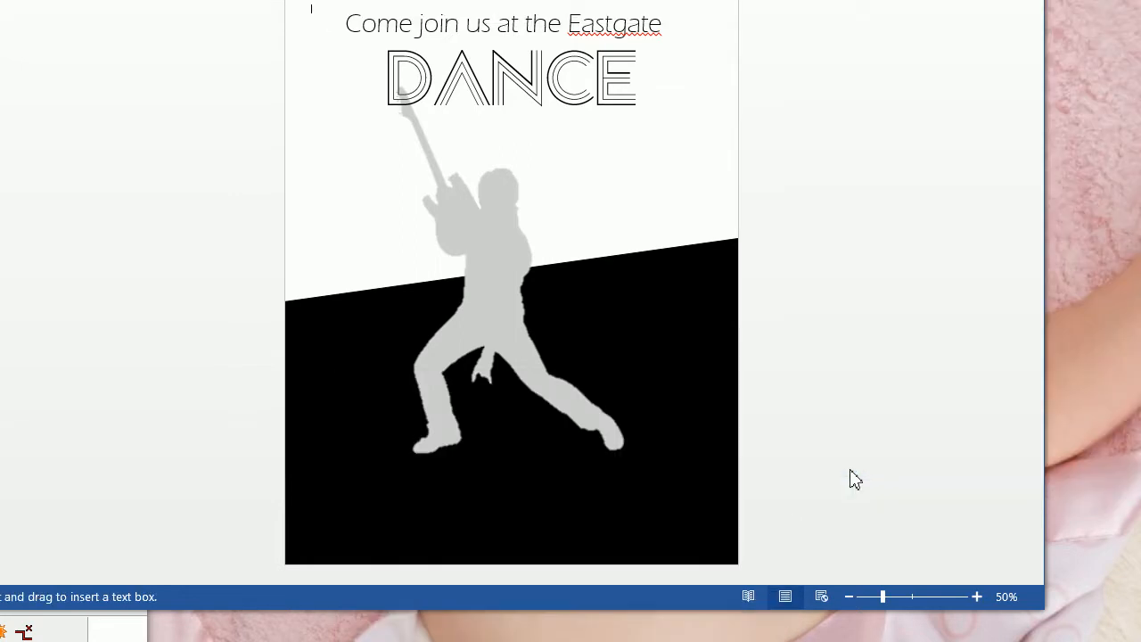
pyautogui.moveTo(309, 194); pyautogui.dragTo(710, 217)
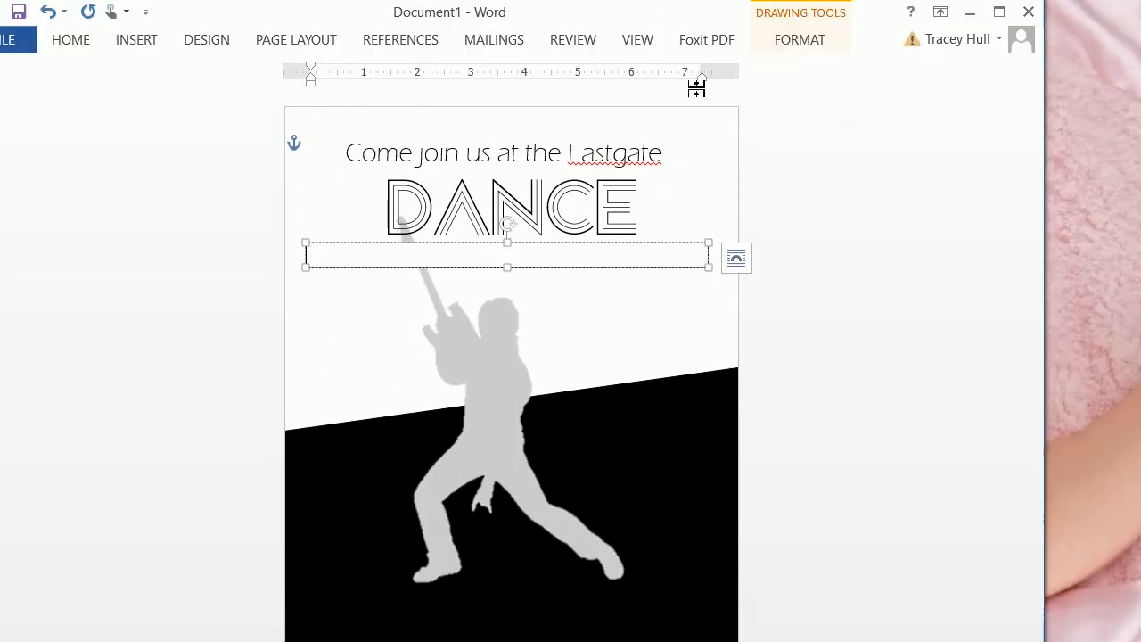
pyautogui.click(137, 65)
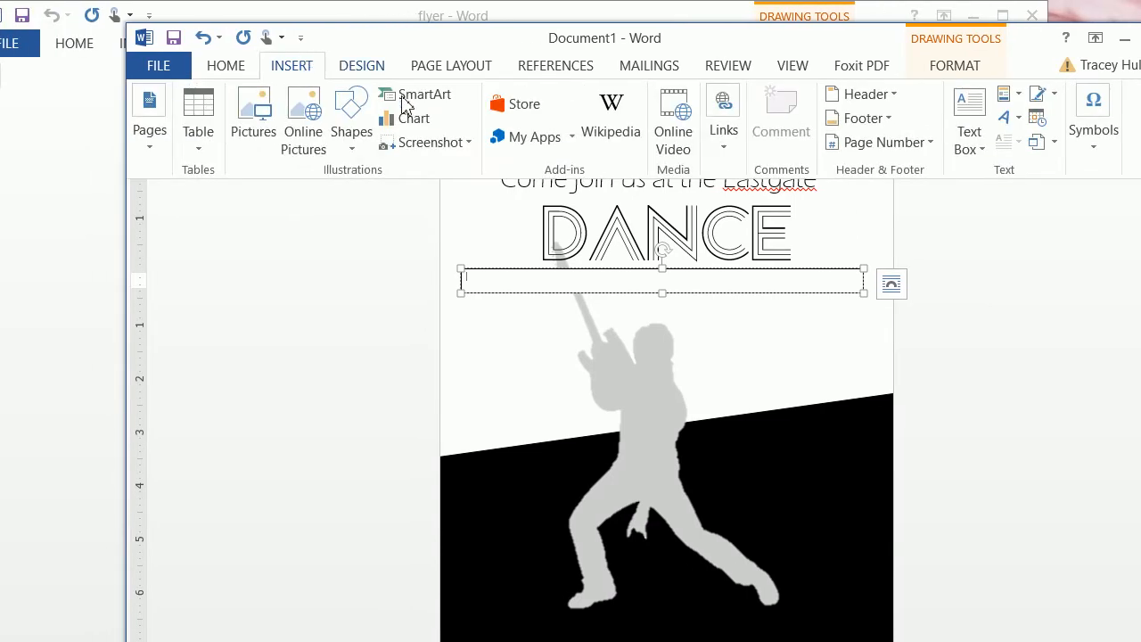
pyautogui.click(1015, 125)
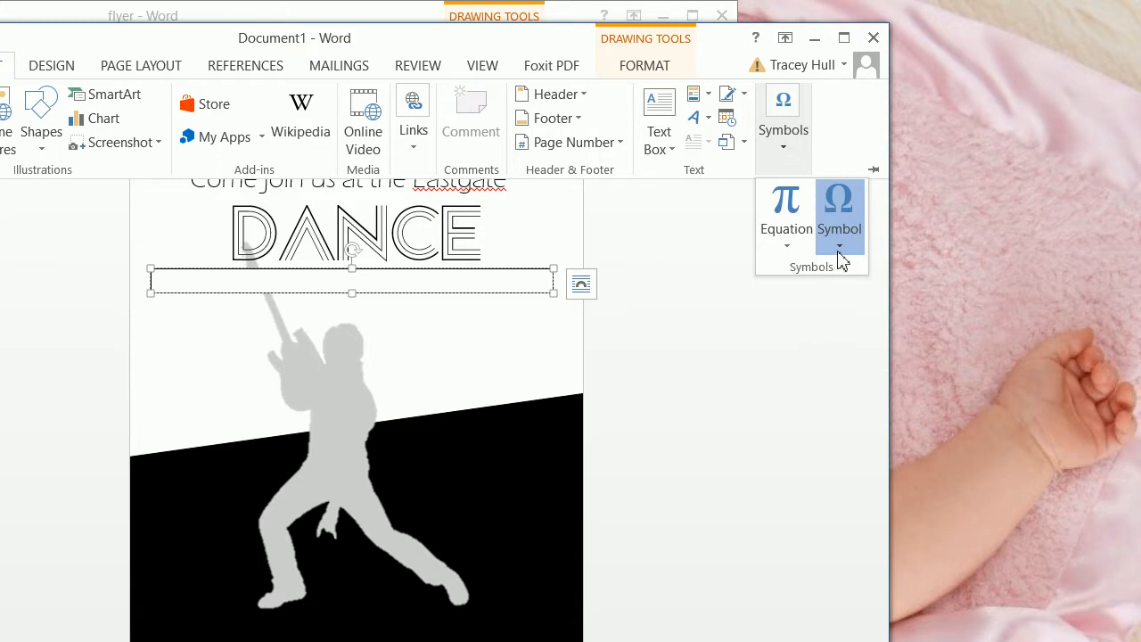
pyautogui.click(756, 362)
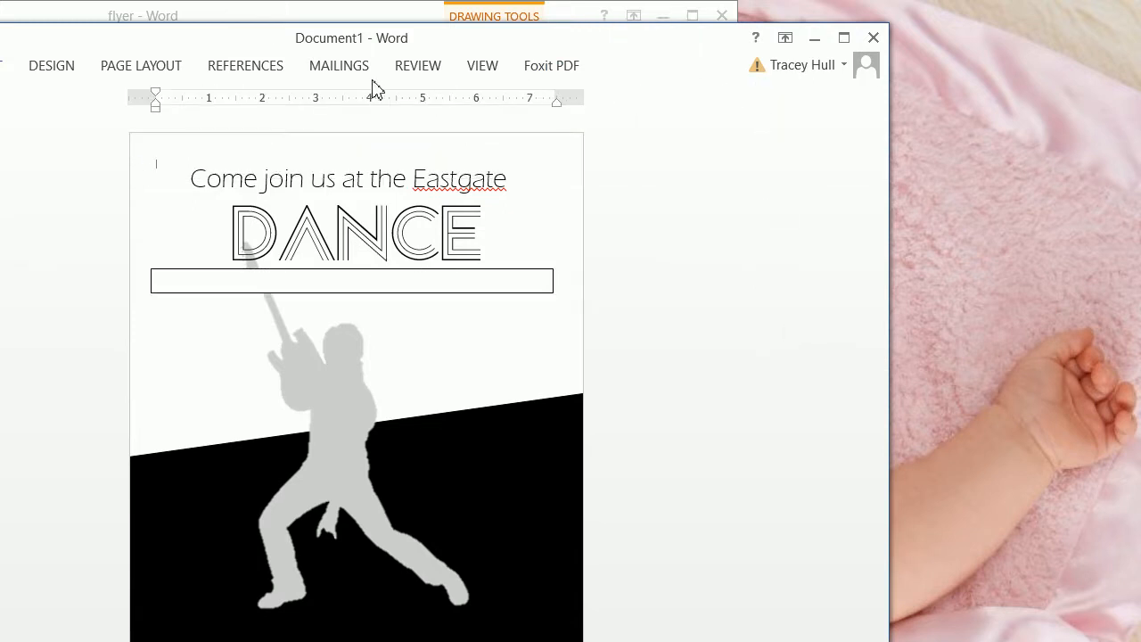
pyautogui.click(98, 68)
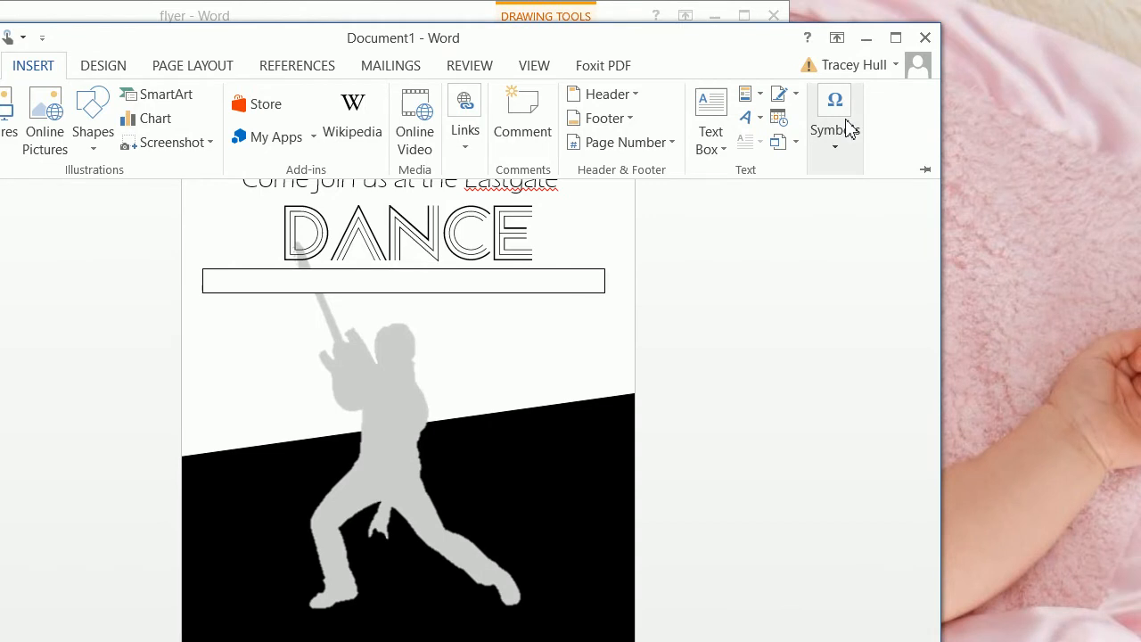
pyautogui.click(848, 130)
pyautogui.click(845, 225)
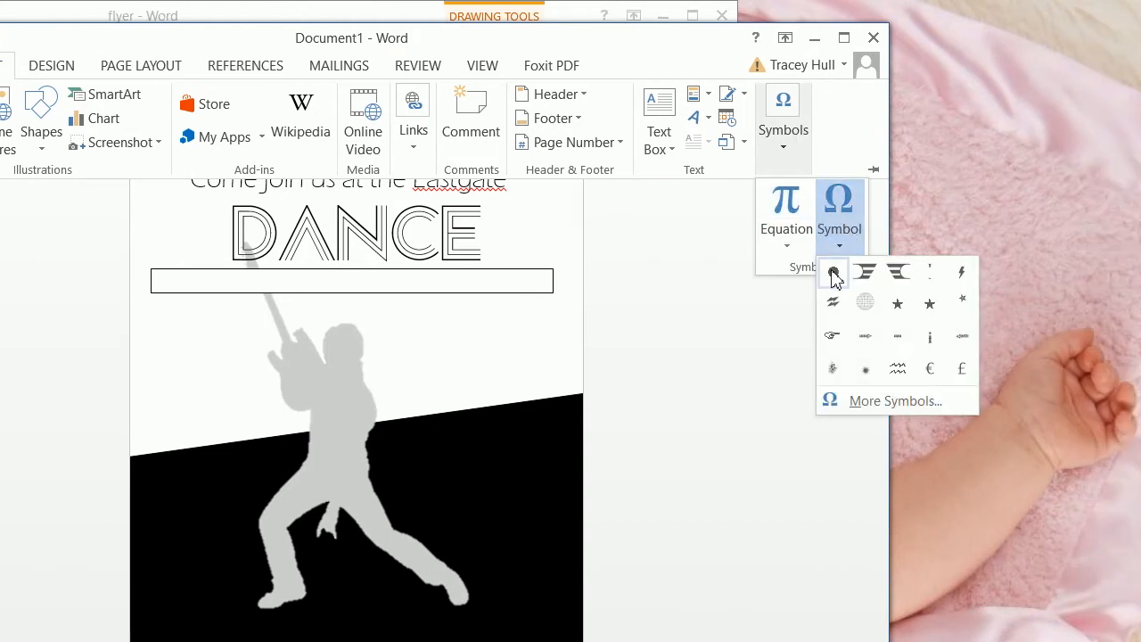
pyautogui.click(834, 273)
pyautogui.click(838, 223)
pyautogui.click(834, 276)
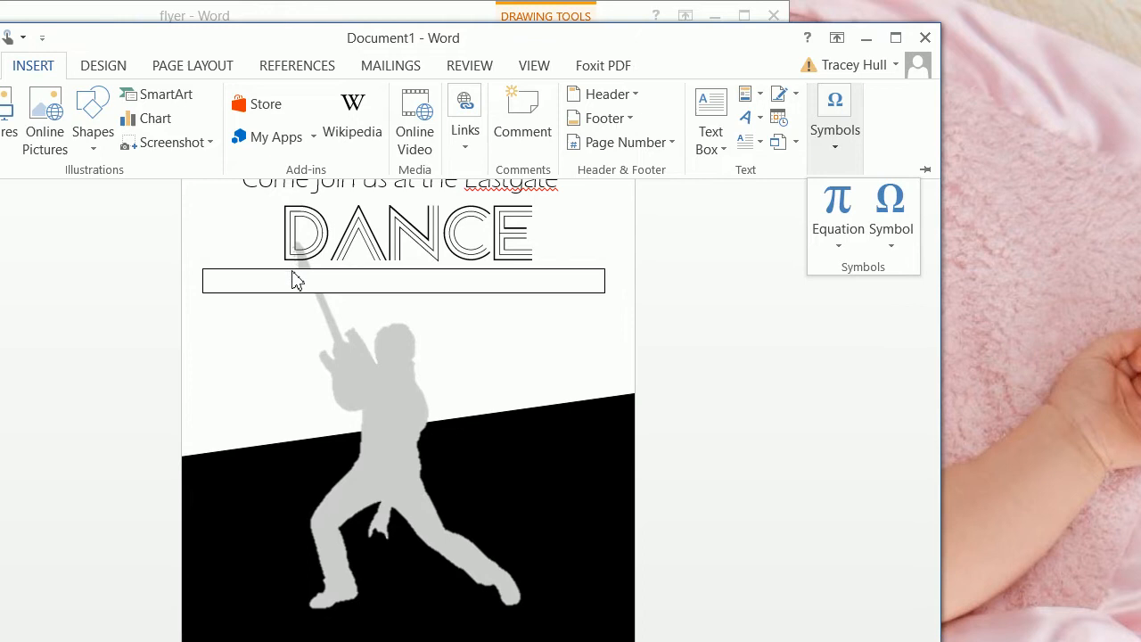
pyautogui.click(239, 285)
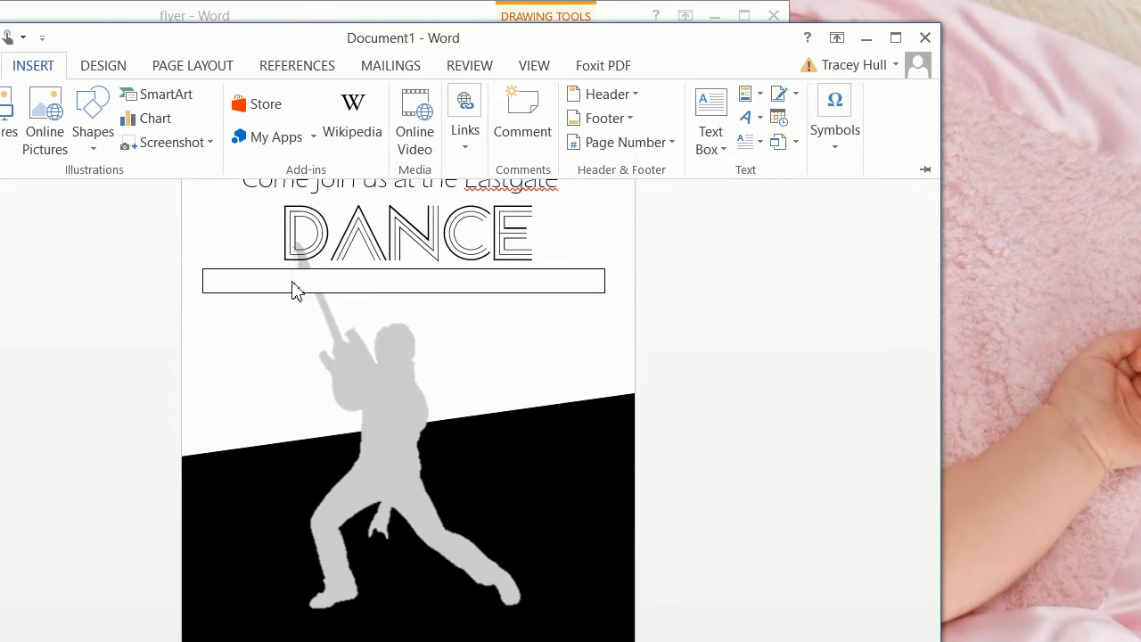
pyautogui.click(240, 285)
pyautogui.click(306, 170)
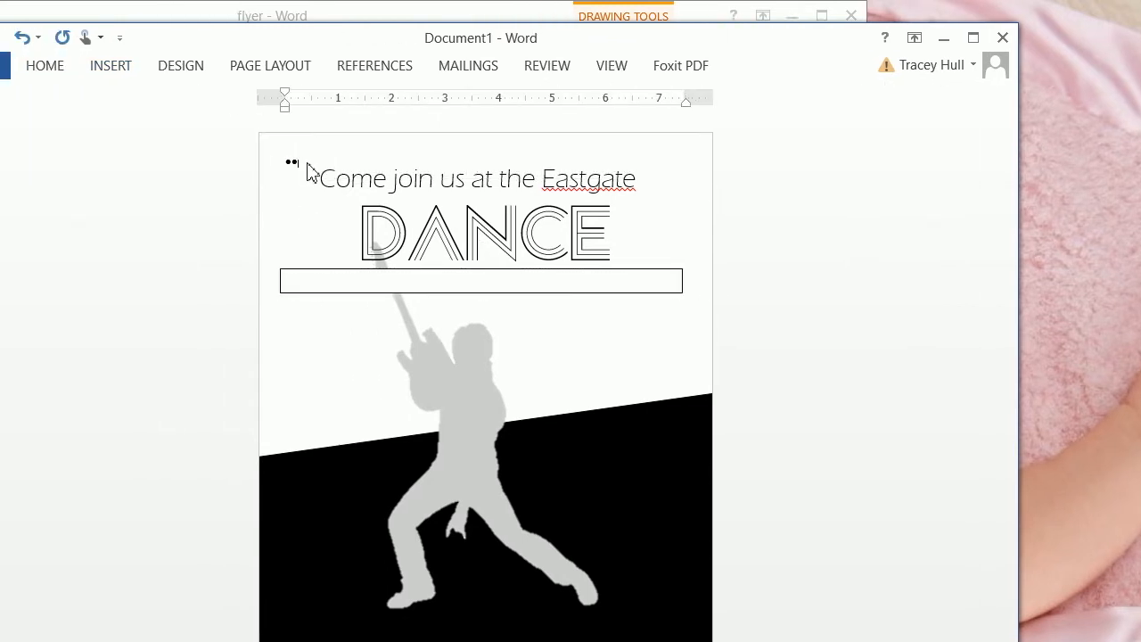
# Step: Insert four solid round dot symbols in a row in the thin text box below "DANCE"
pyautogui.click(329, 289)
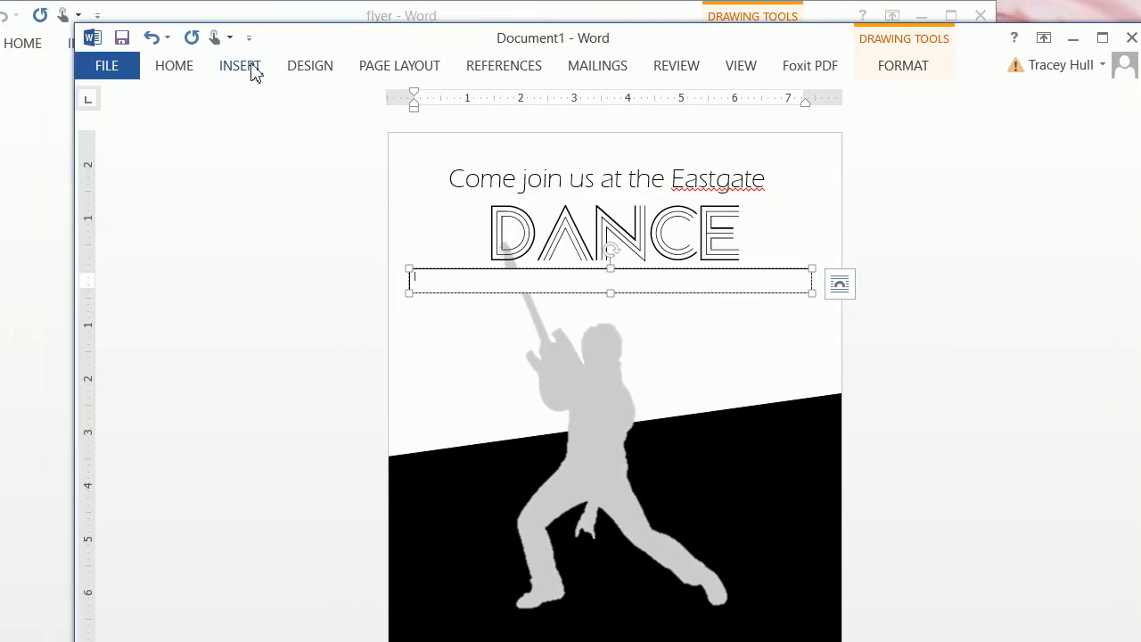
pyautogui.click(250, 67)
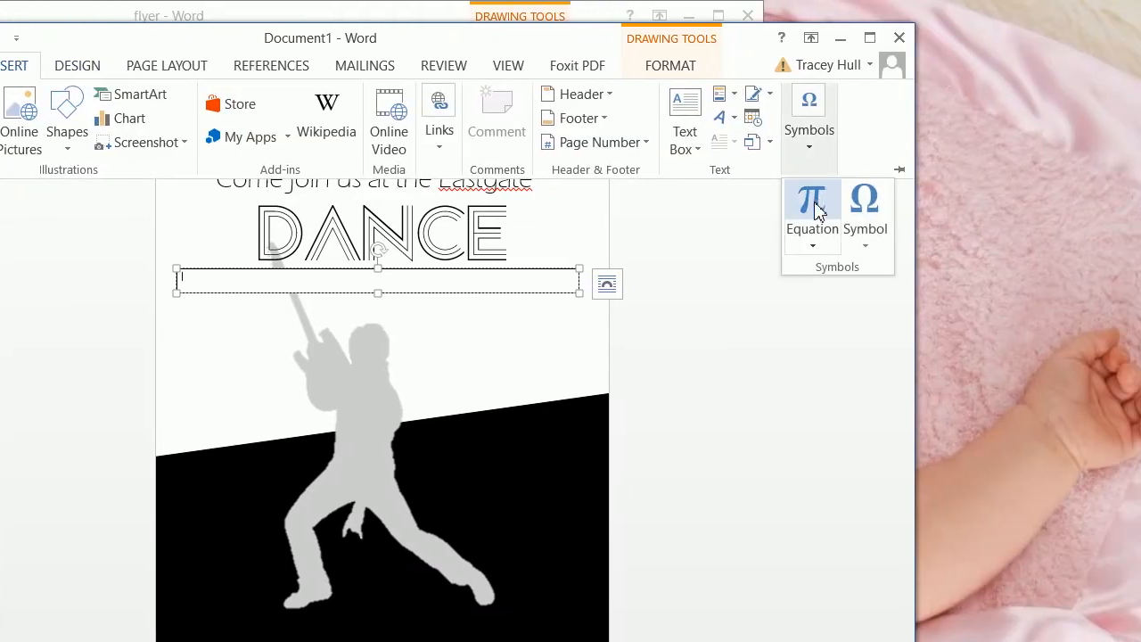
pyautogui.click(916, 209)
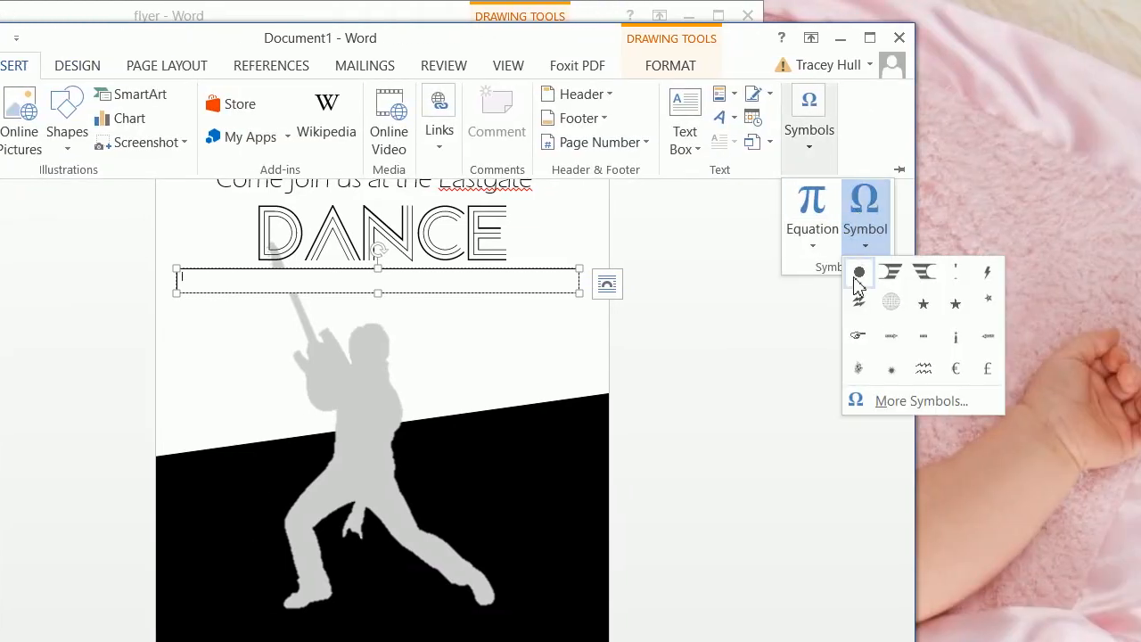
pyautogui.click(858, 272)
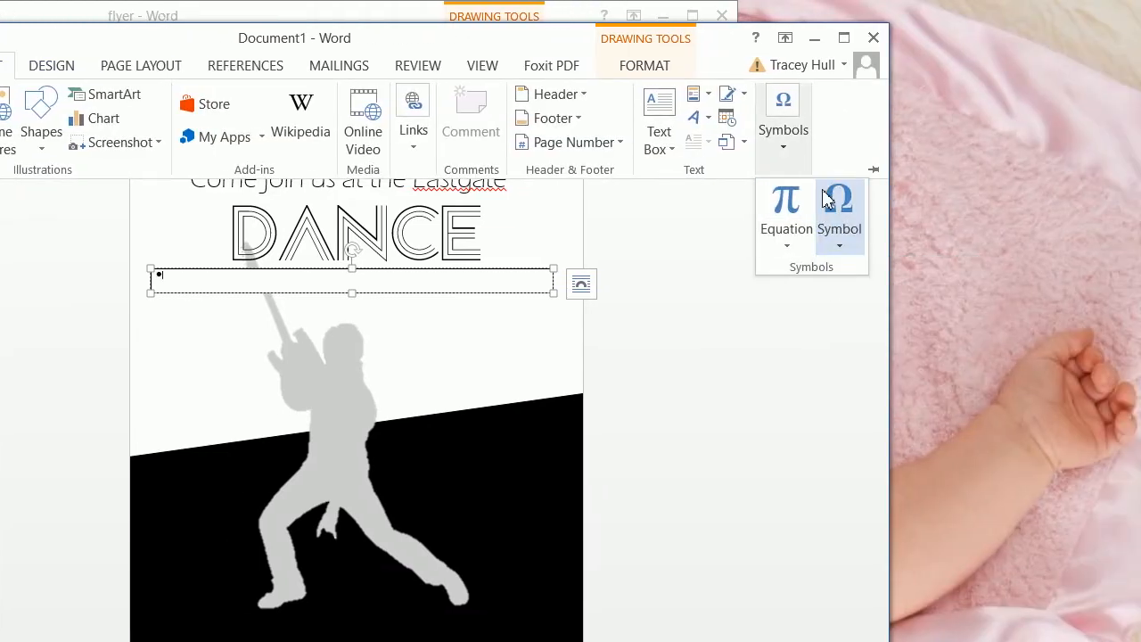
pyautogui.click(865, 209)
pyautogui.click(858, 270)
pyautogui.click(863, 206)
pyautogui.click(833, 270)
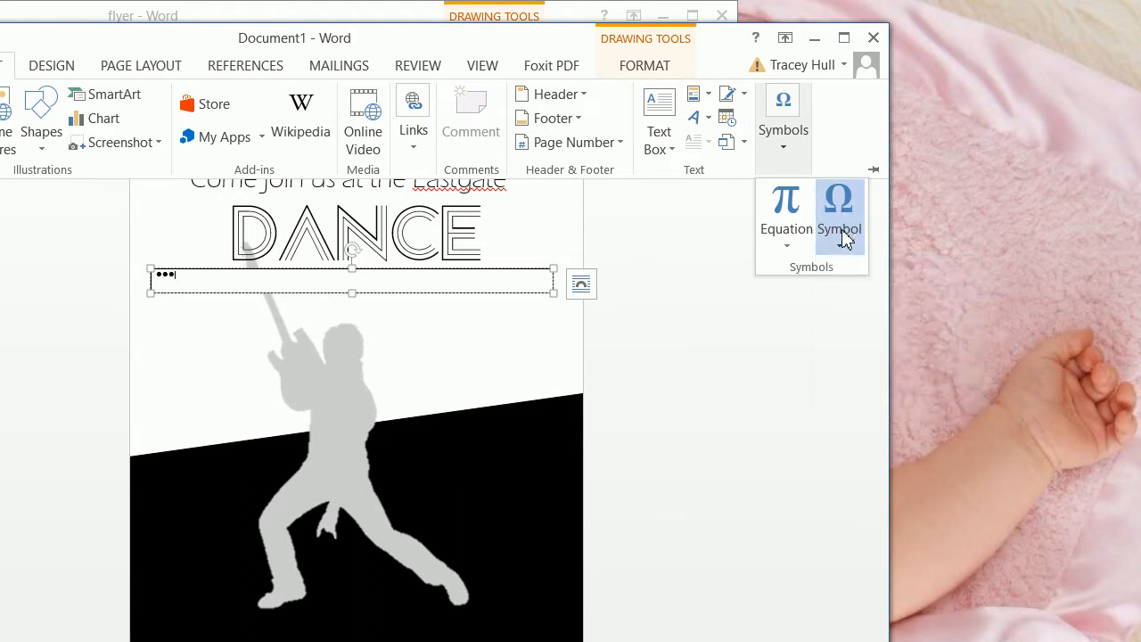
pyautogui.click(842, 228)
pyautogui.click(833, 271)
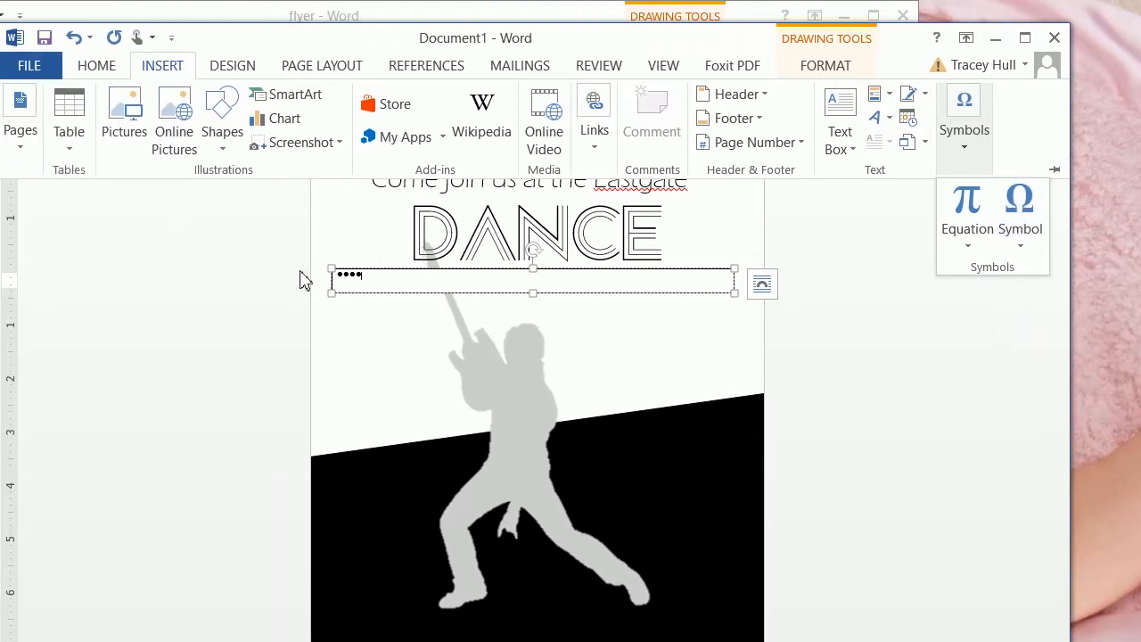
# Step: Make the second dot hollow by giving it a white font color and an Automatic text outline
pyautogui.click(352, 279)
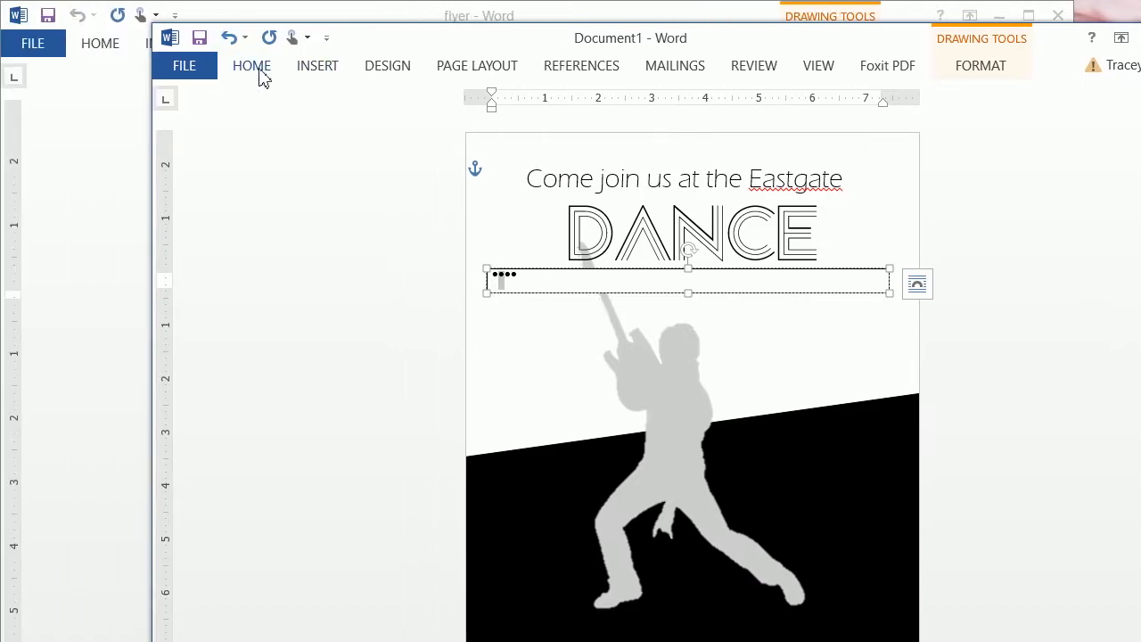
pyautogui.click(103, 72)
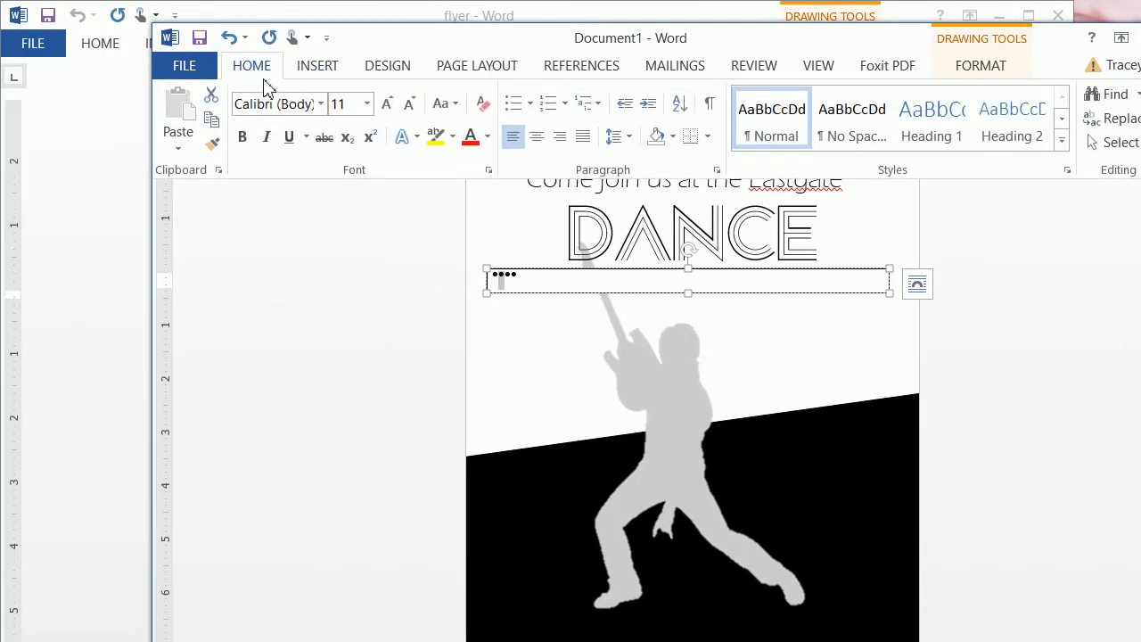
pyautogui.click(487, 136)
pyautogui.click(469, 210)
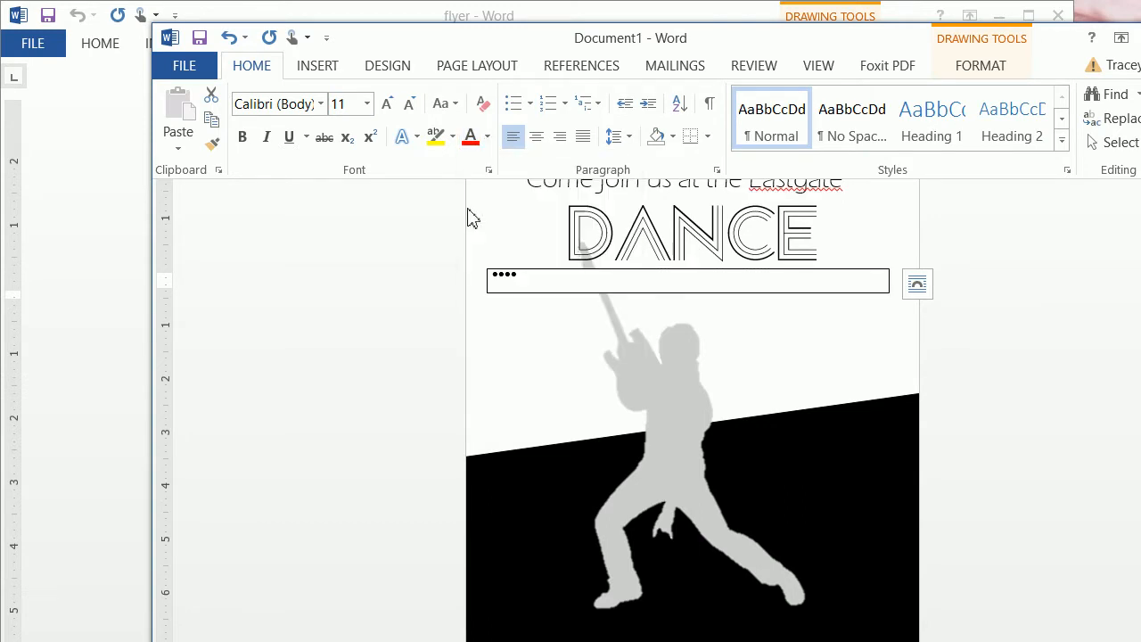
pyautogui.click(417, 136)
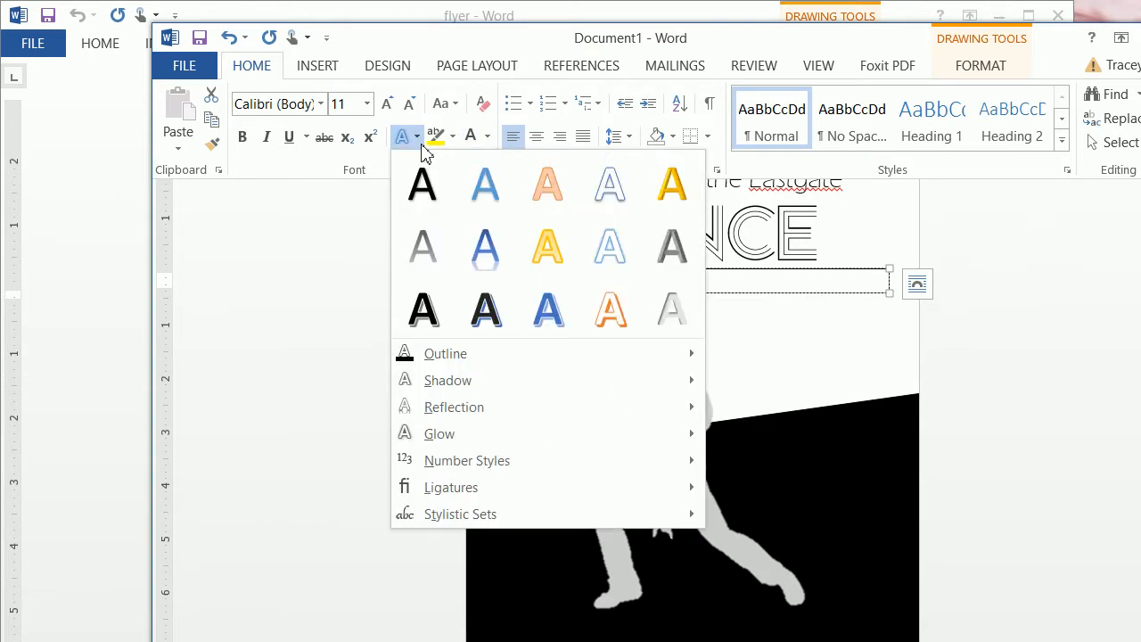
pyautogui.moveTo(482, 357)
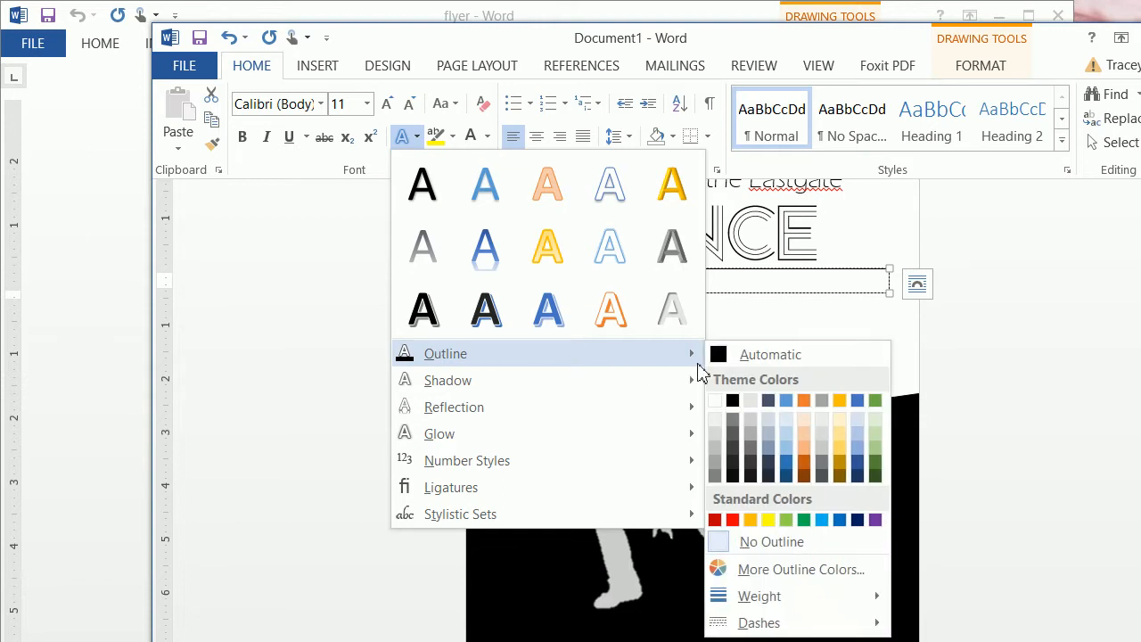
pyautogui.click(721, 357)
# Step: Make the fourth dot hollow as well, with a white font color and an Automatic text outline
pyautogui.click(517, 279)
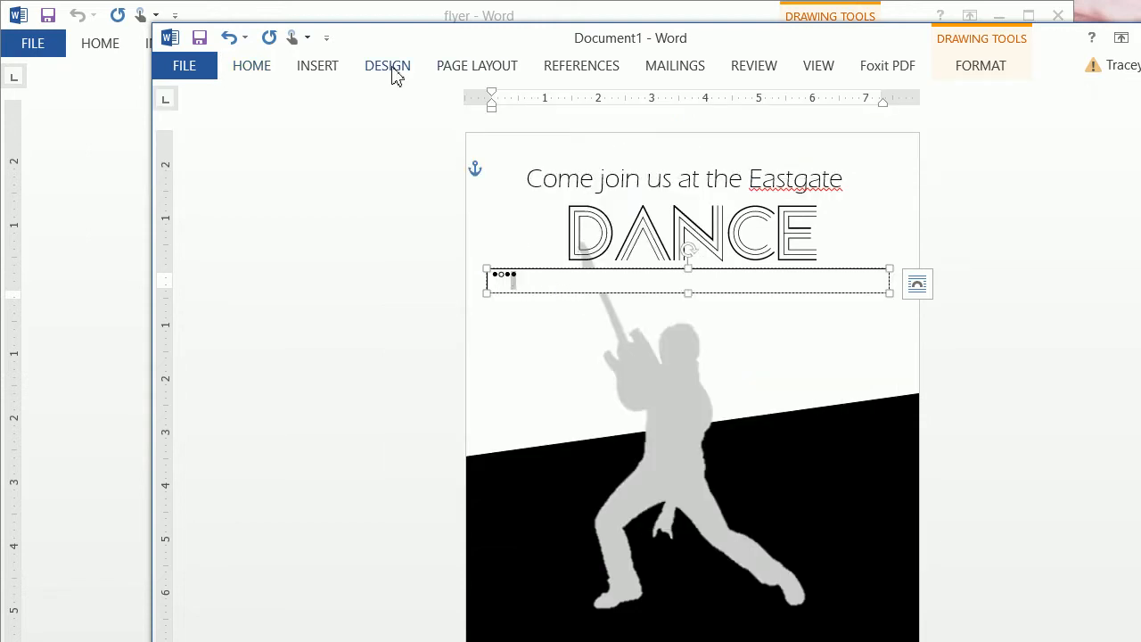
pyautogui.click(258, 70)
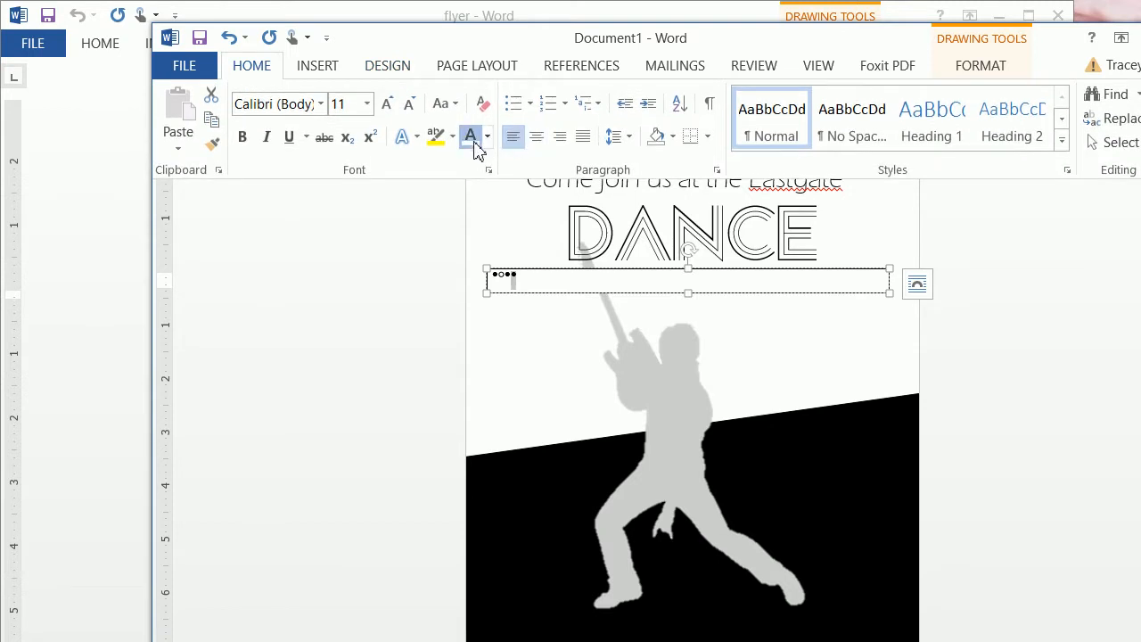
pyautogui.click(404, 137)
pyautogui.moveTo(655, 356)
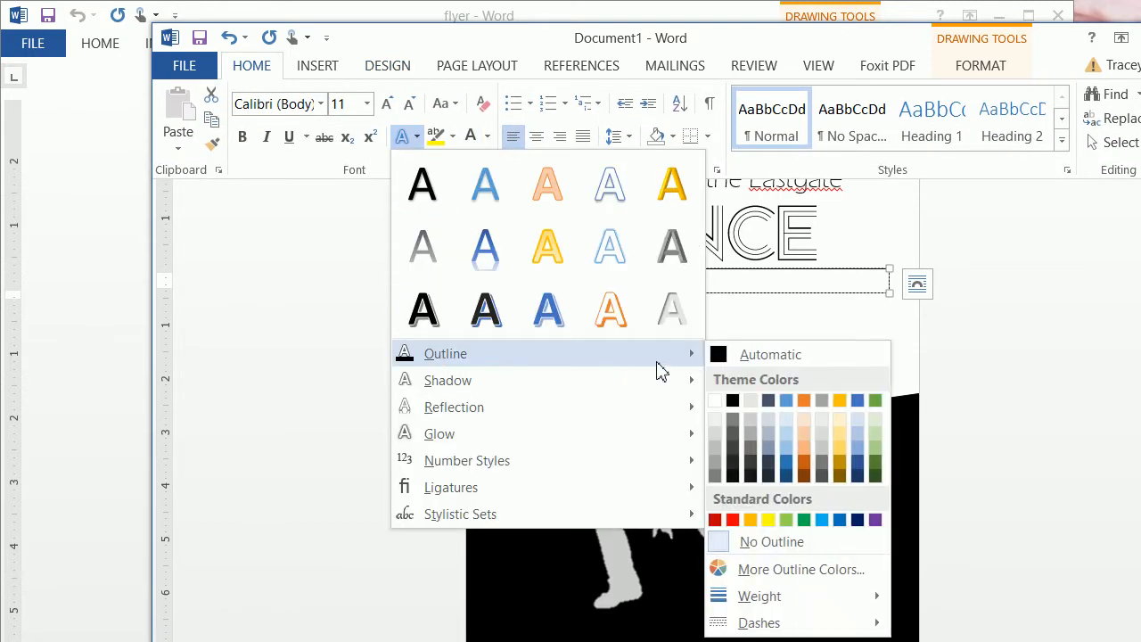
pyautogui.click(724, 352)
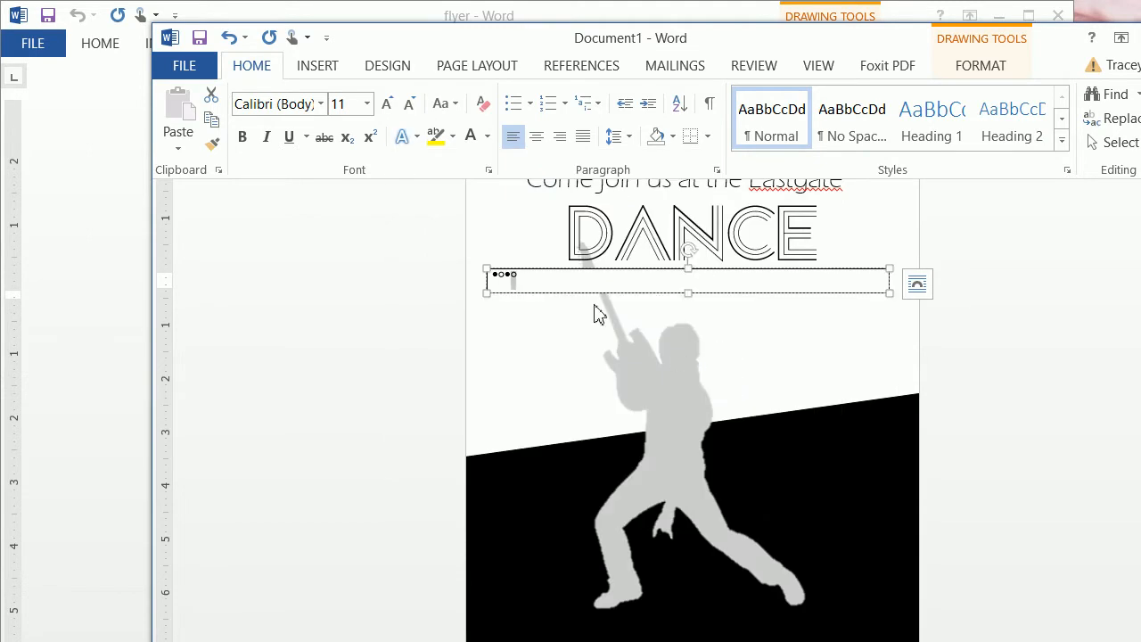
# Step: Copy the pattern of four alternating solid and hollow dots and paste it after the last dot, keeping the source formatting
pyautogui.doubleClick(524, 277)
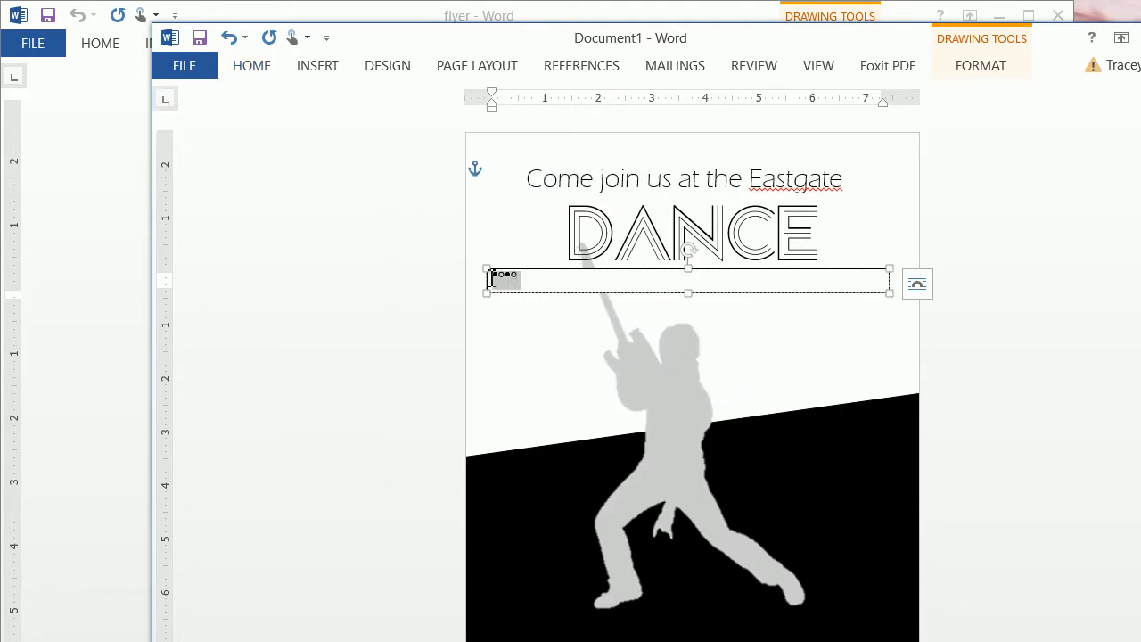
pyautogui.click(541, 276)
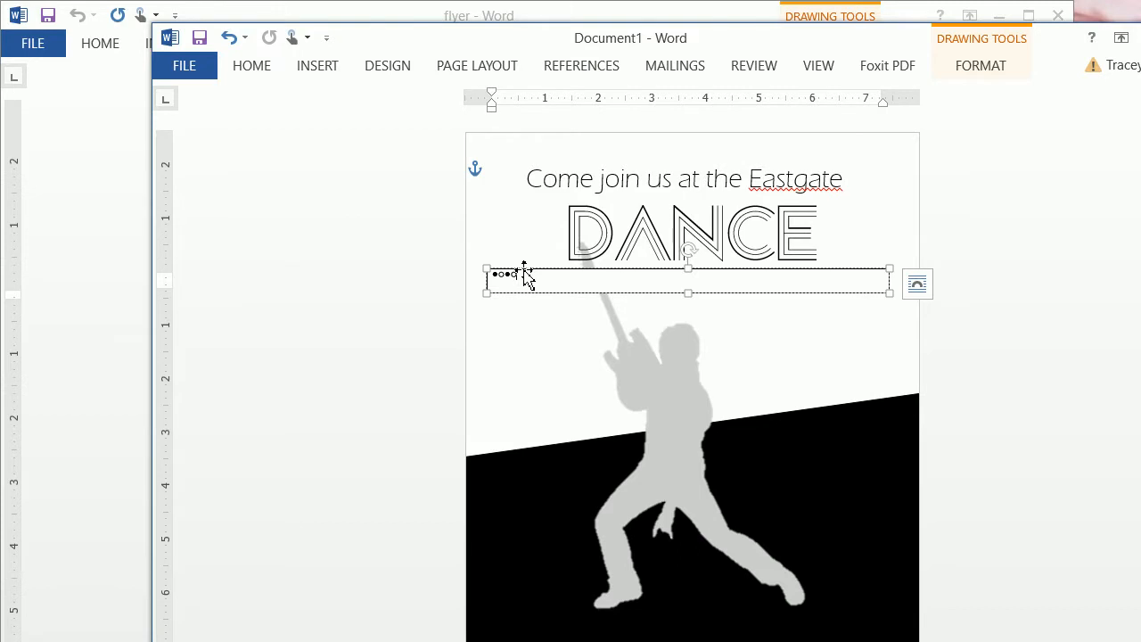
pyautogui.moveTo(524, 278); pyautogui.dragTo(499, 281)
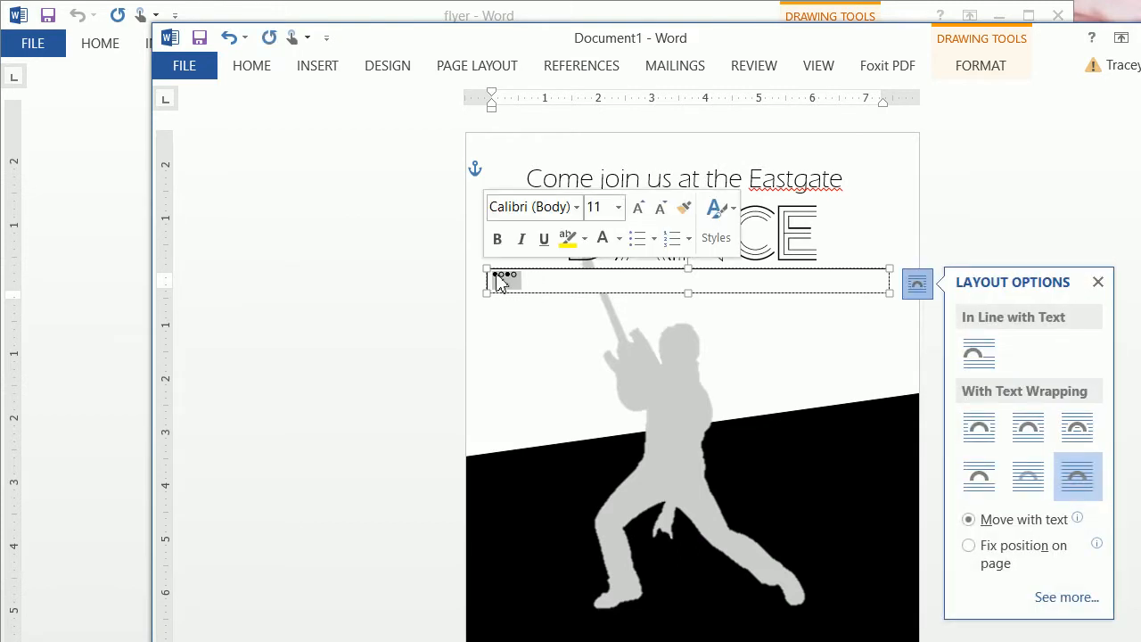
pyautogui.rightClick(499, 281)
pyautogui.click(542, 367)
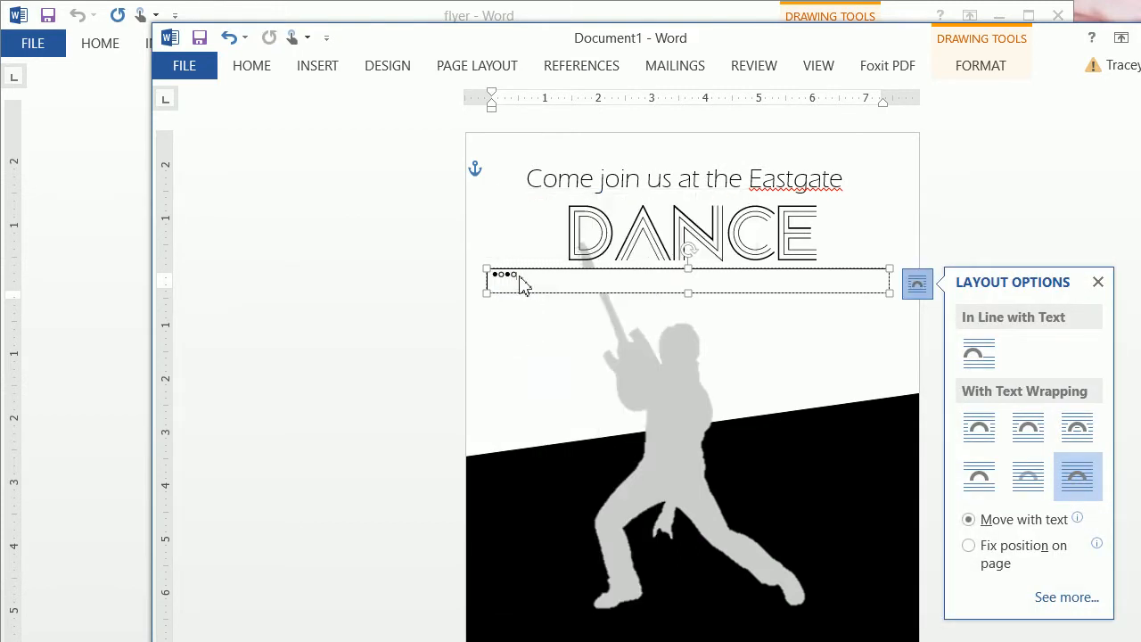
pyautogui.rightClick(524, 277)
pyautogui.click(564, 371)
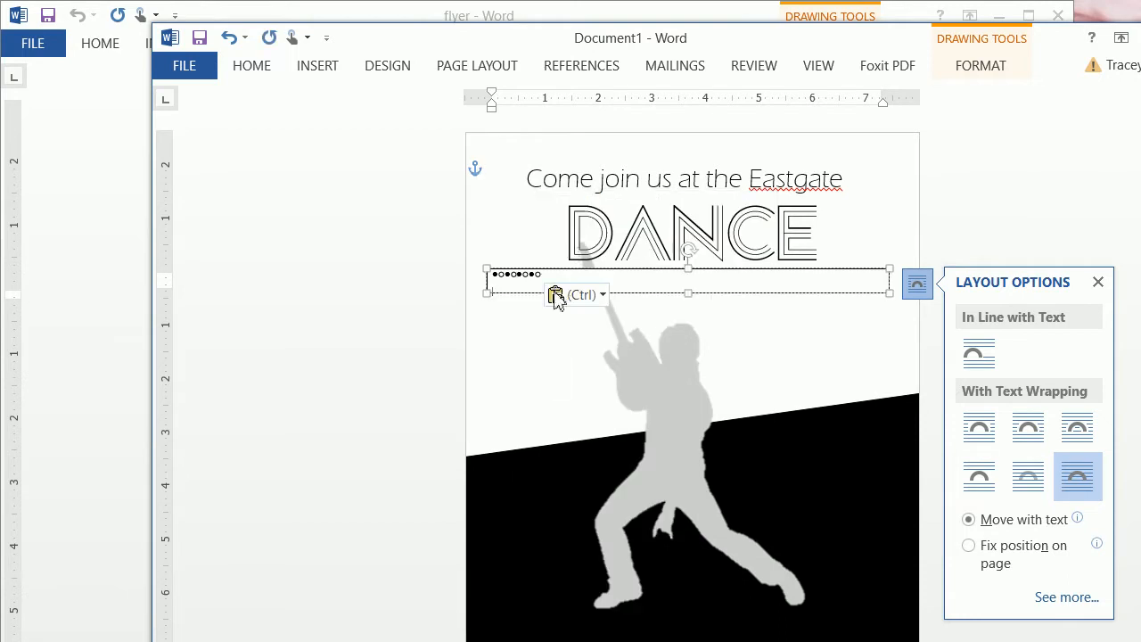
# Step: Paste the dot pattern repeatedly until one row fills the width of the text box, and deselect the box
pyautogui.click(556, 279)
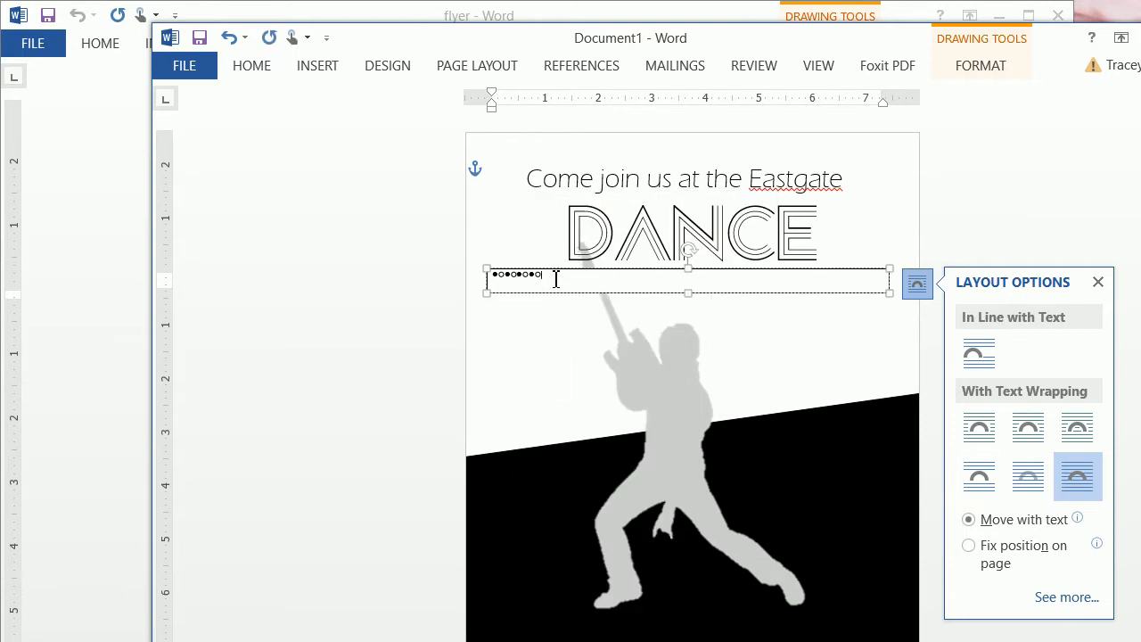
pyautogui.rightClick(550, 280)
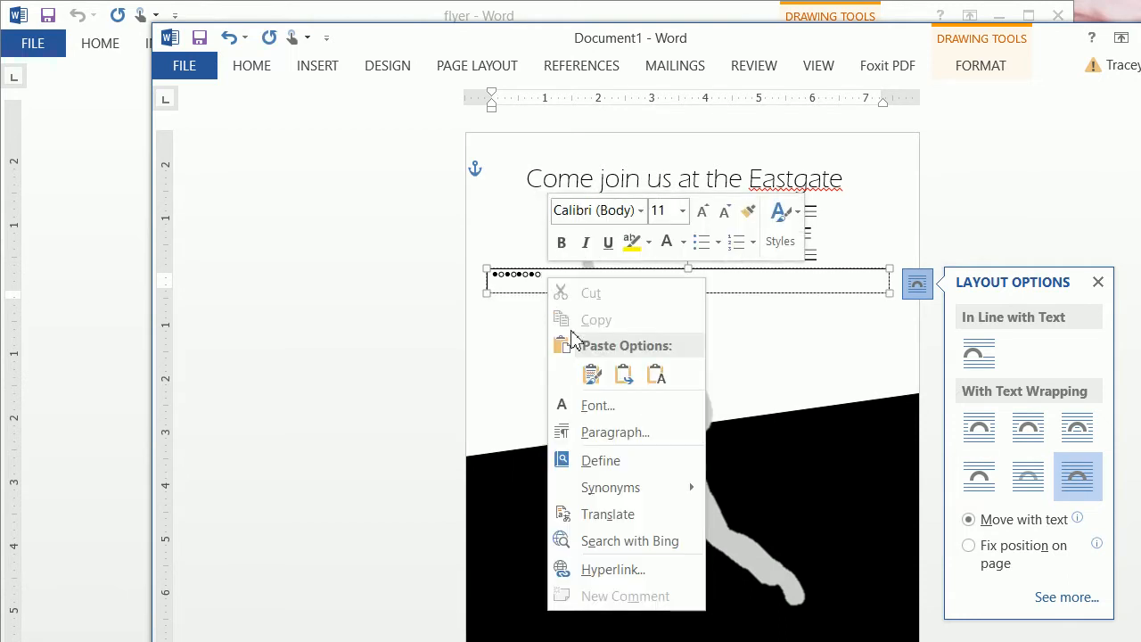
pyautogui.click(589, 375)
pyautogui.hotkey('ctrl', 'v')
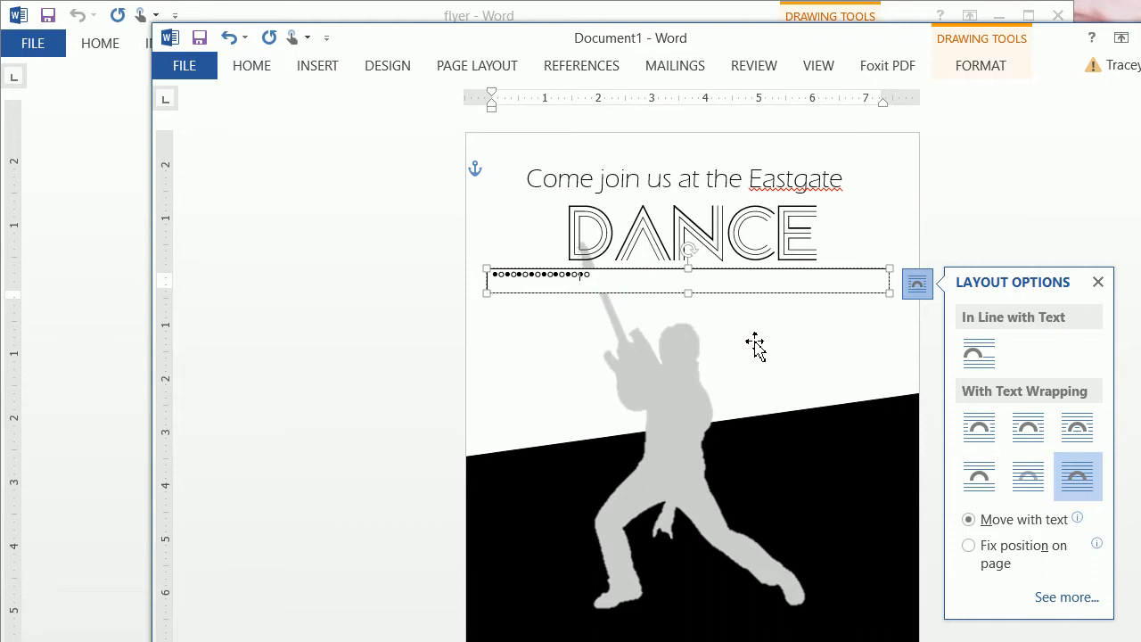
pyautogui.hotkey('ctrl', 'v')
pyautogui.hotkey('ctrl', 'v')
pyautogui.hotkey('ctrl', 'v')
pyautogui.hotkey('ctrl', 'v')
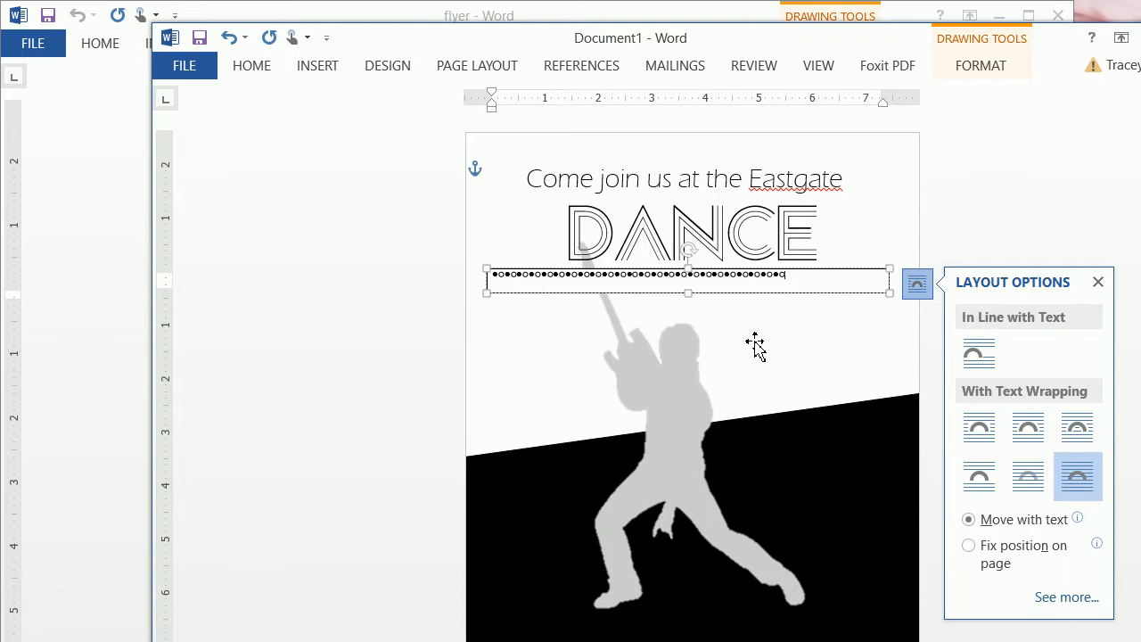
pyautogui.hotkey('ctrl', 'v')
pyautogui.hotkey('ctrl', 'v')
pyautogui.hotkey('ctrl', 'v')
pyautogui.click(884, 326)
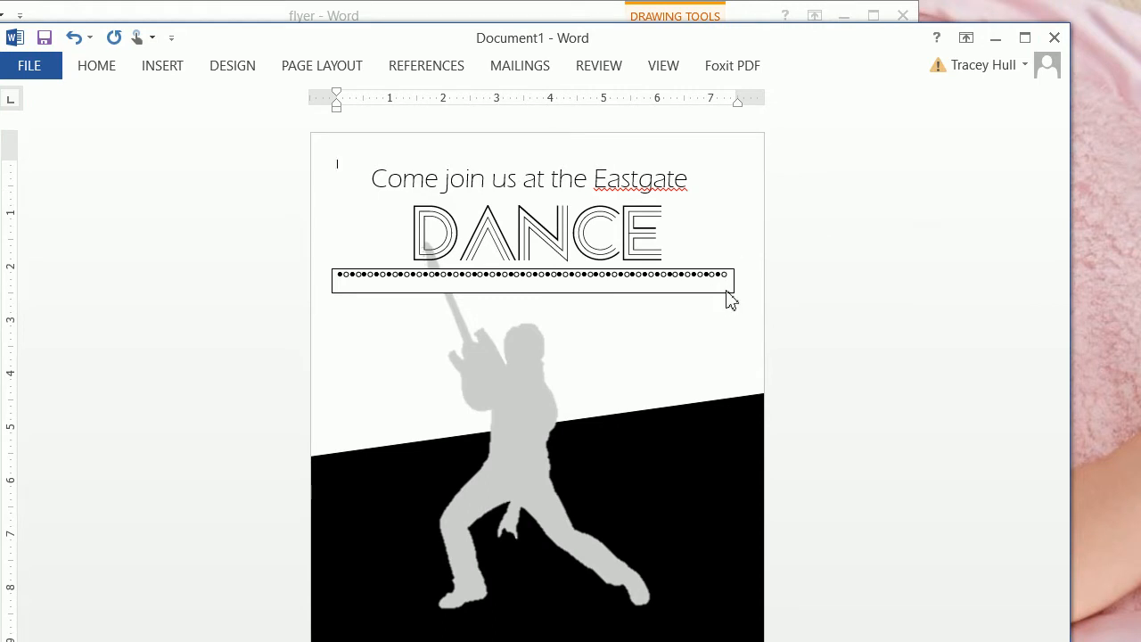
# Step: Remove the fill from the dotted divider's text box
pyautogui.click(727, 292)
pyautogui.click(822, 66)
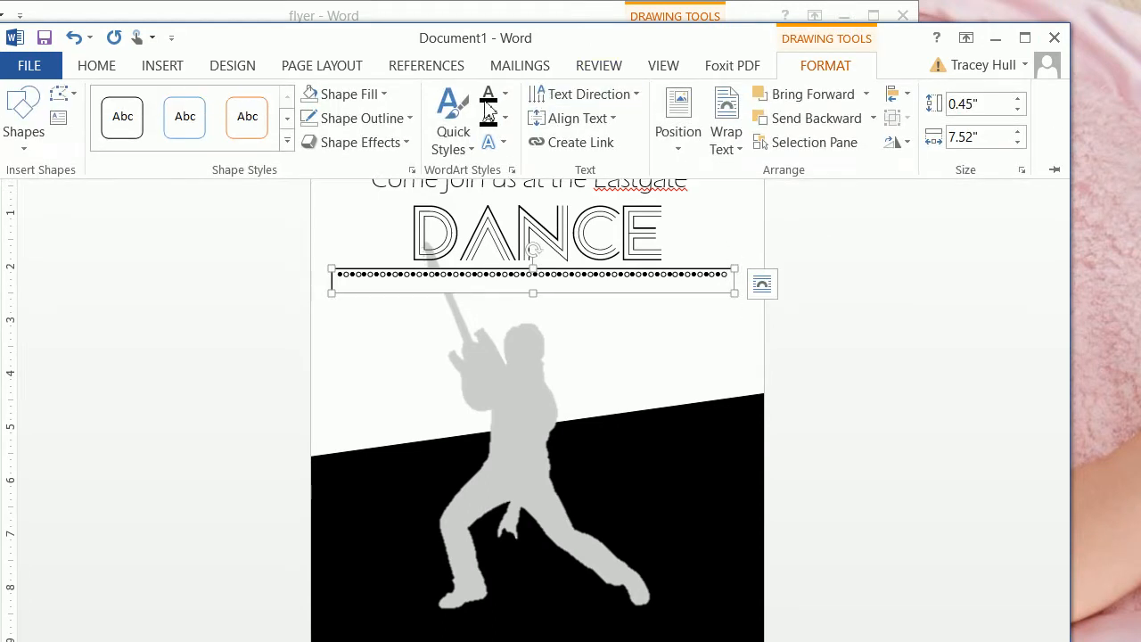
pyautogui.click(346, 95)
pyautogui.click(334, 279)
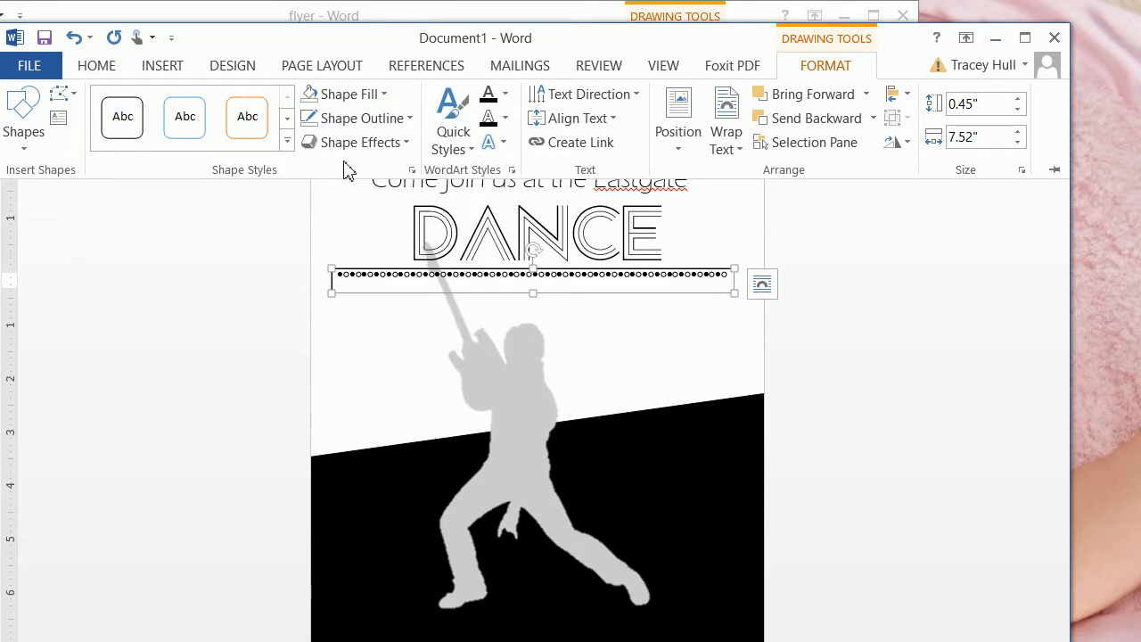
# Step: Remove the outline from the dotted divider's text box and deselect the box
pyautogui.click(356, 118)
pyautogui.click(338, 308)
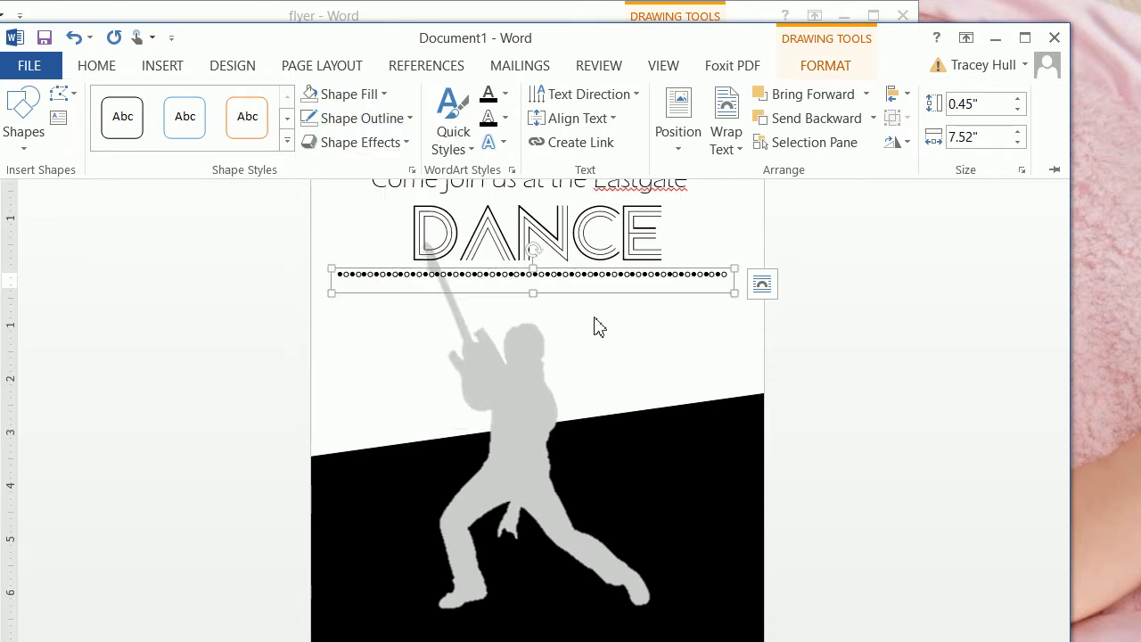
pyautogui.click(784, 361)
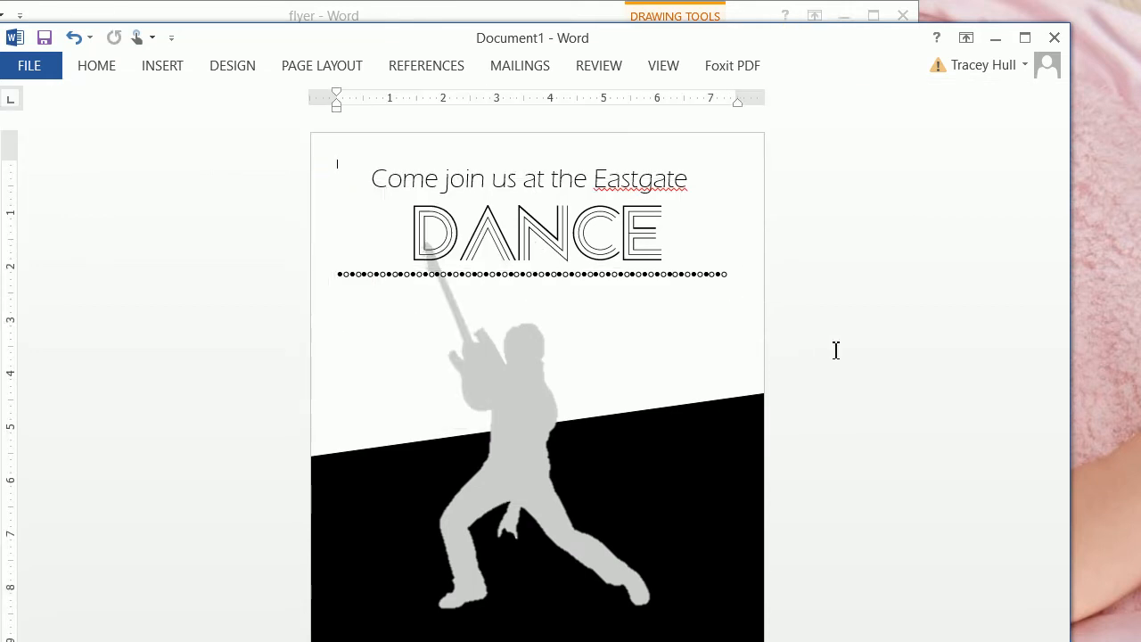
pyautogui.click(164, 68)
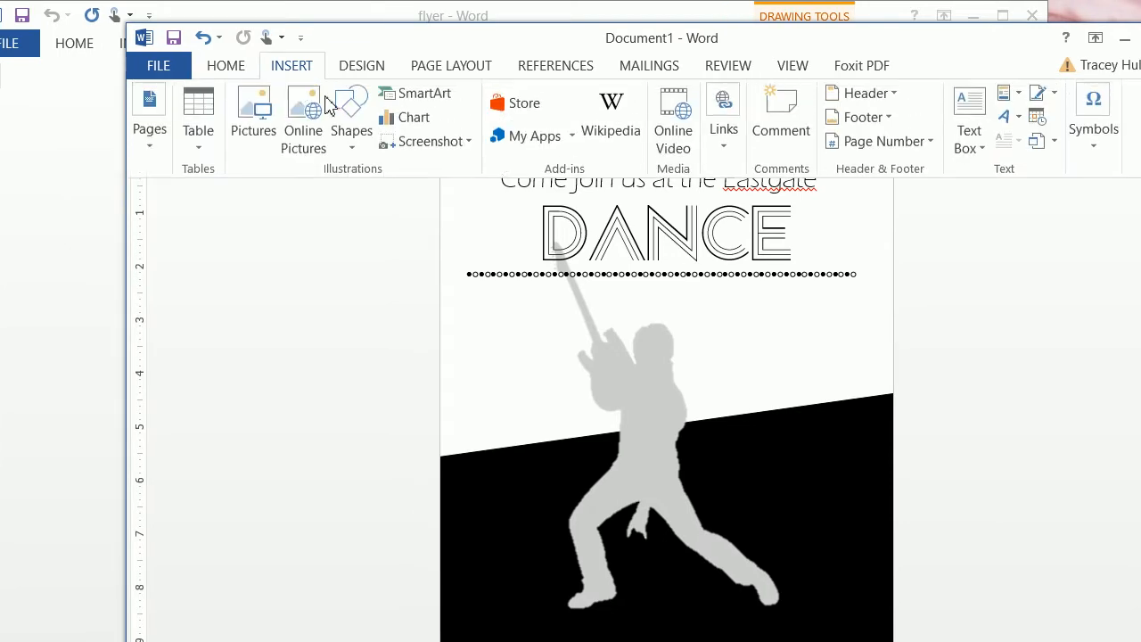
pyautogui.click(280, 121)
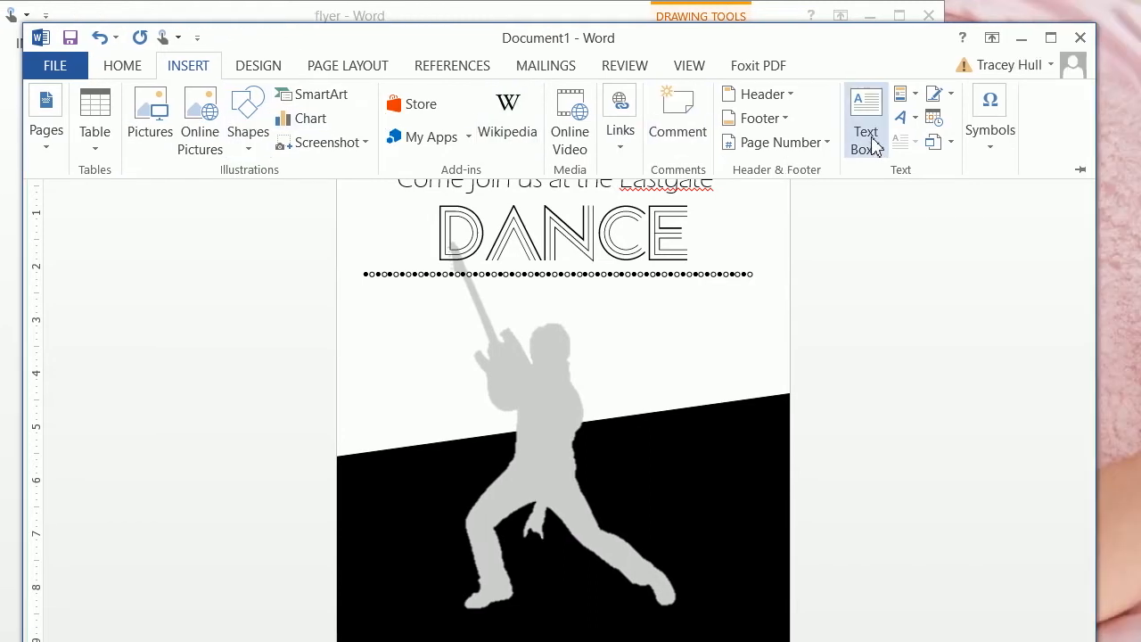
pyautogui.click(997, 141)
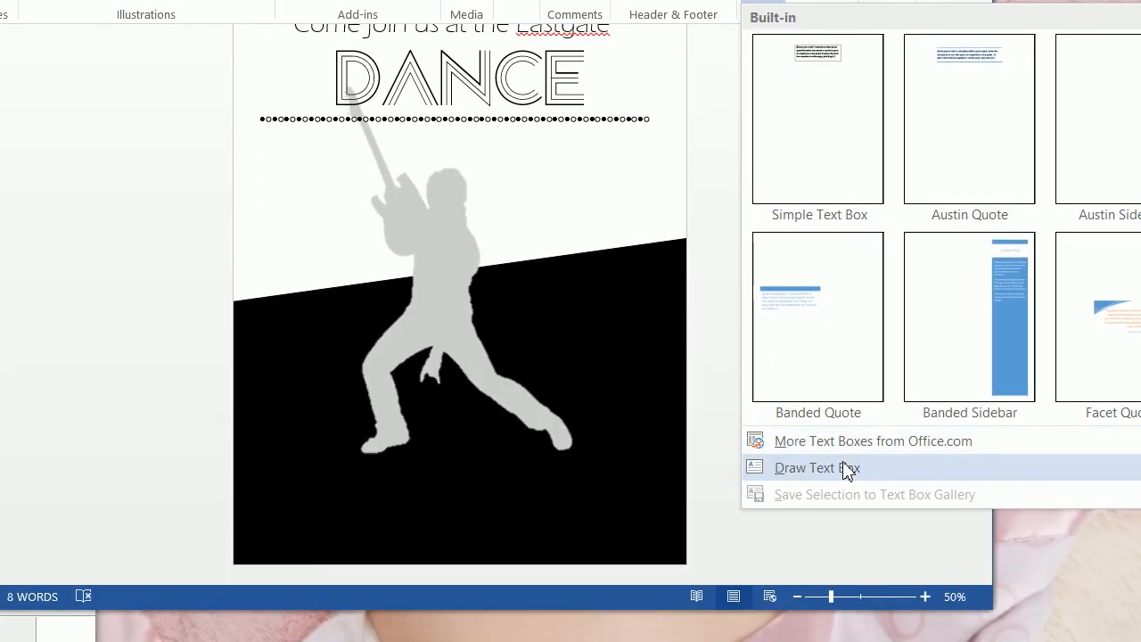
pyautogui.click(847, 570)
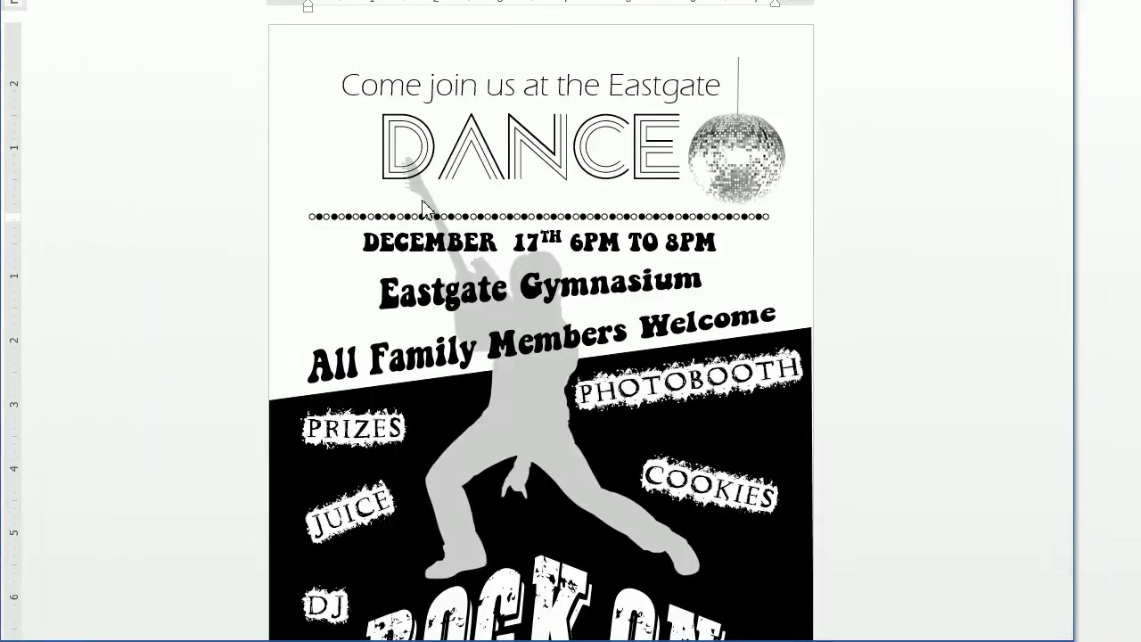
pyautogui.click(489, 207)
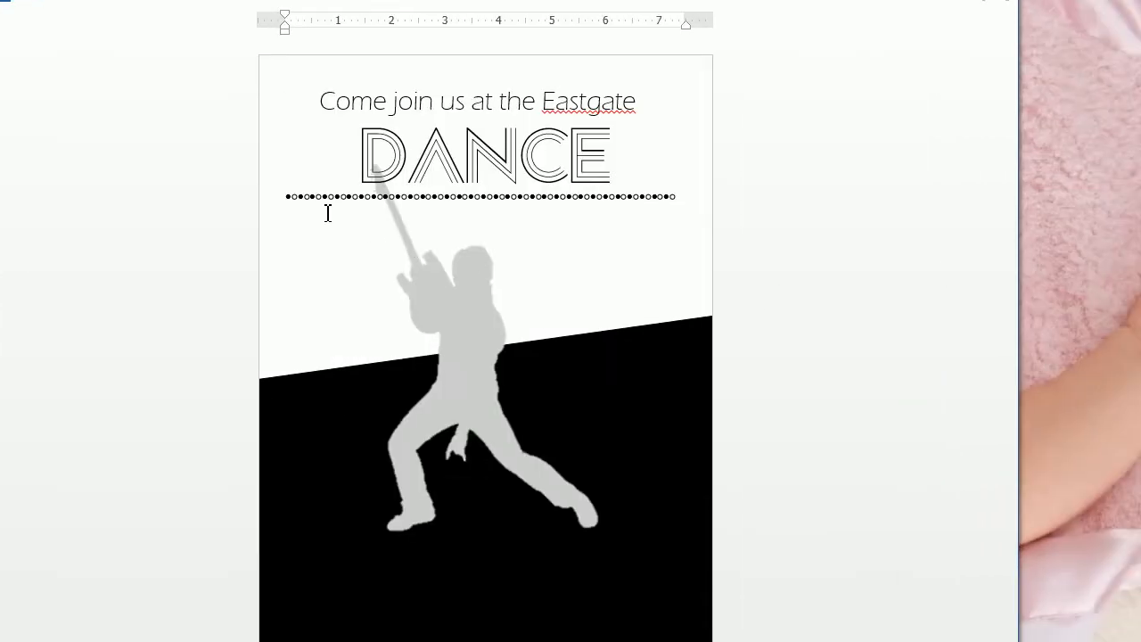
pyautogui.click(330, 214)
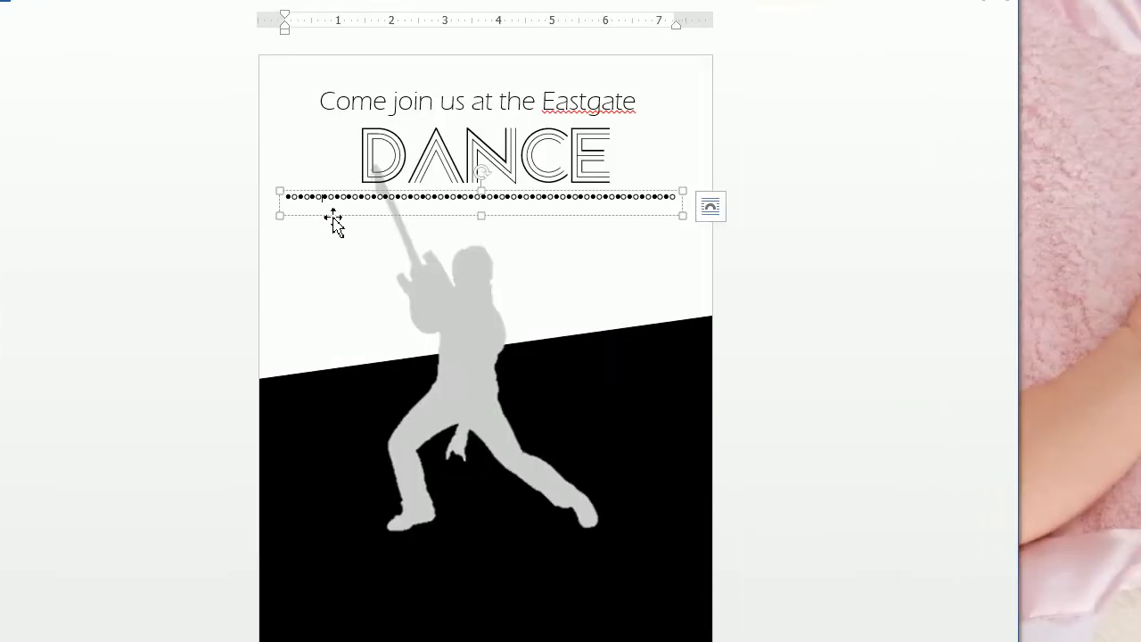
# Step: Draw a text box about 5.9" wide and 0.8" tall beneath the dotted divider and enter "December 17th 6PM to 8PM"
pyautogui.click(242, 68)
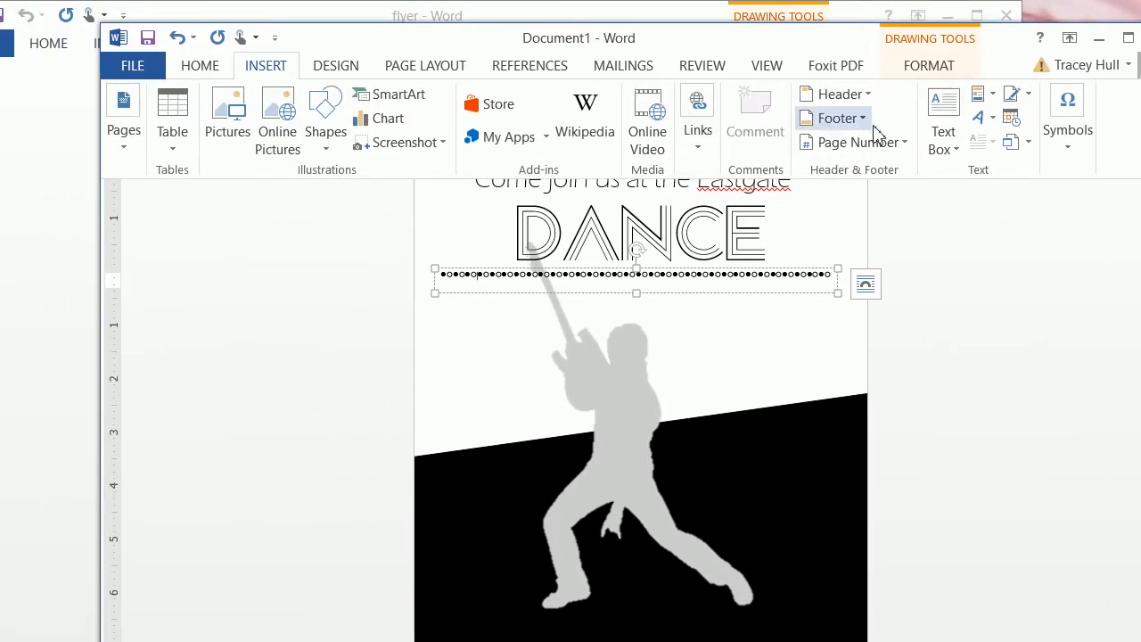
pyautogui.click(836, 125)
pyautogui.click(907, 200)
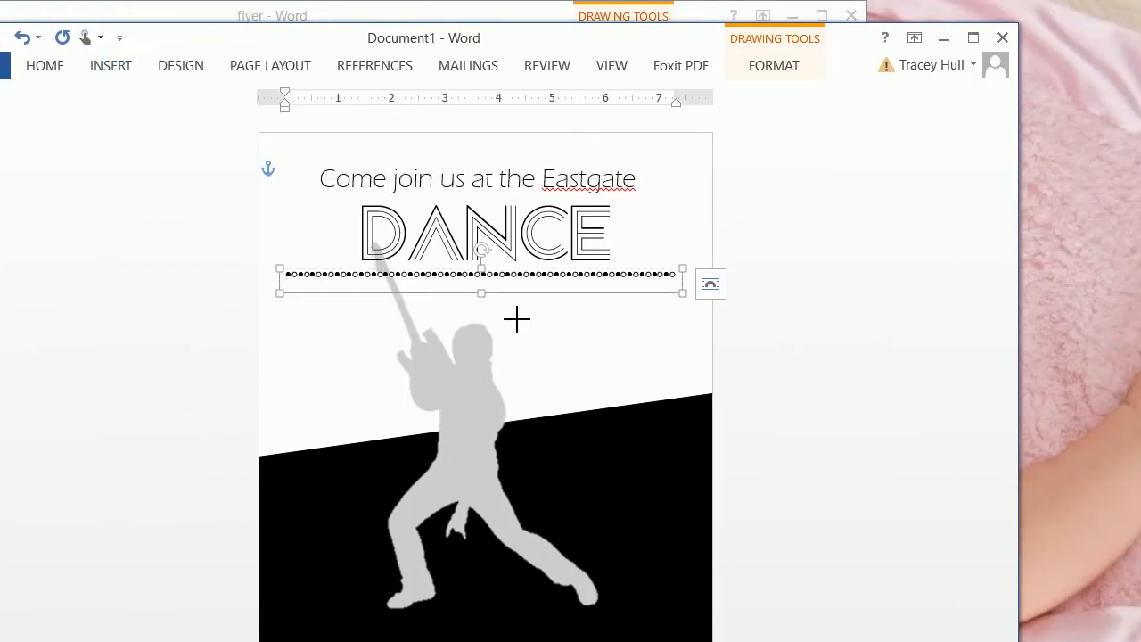
pyautogui.moveTo(322, 292); pyautogui.dragTo(642, 337)
pyautogui.write('D')
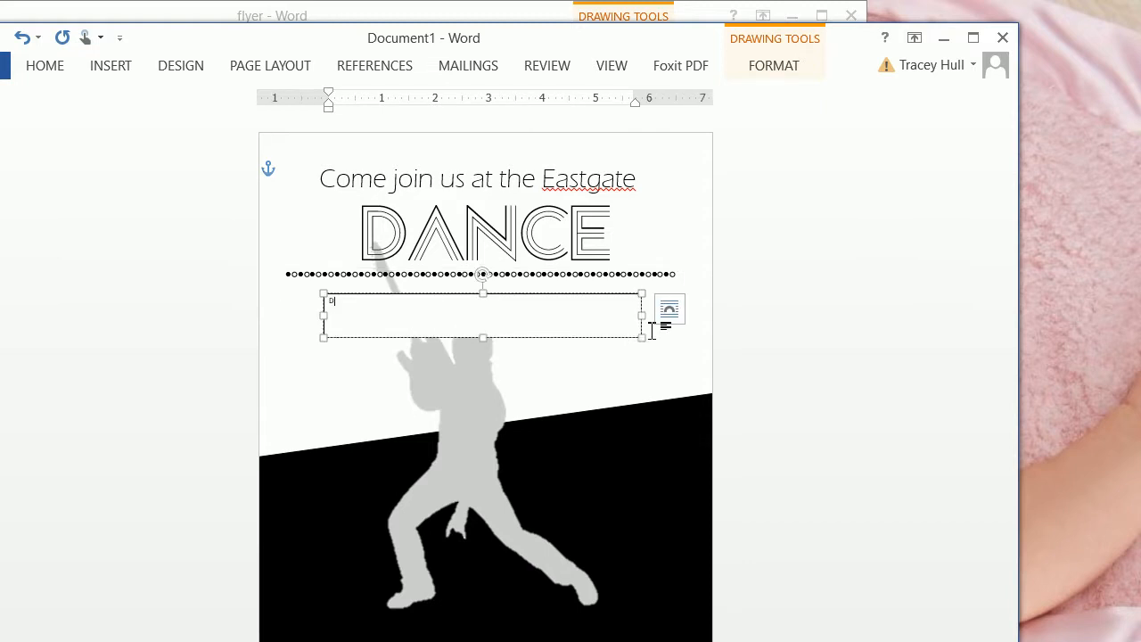
pyautogui.write('ecember 17th 6PM to 8PM')
# Step: Center the date and time line and format it in the Keep on Truckin font at size 28
pyautogui.moveTo(461, 313); pyautogui.dragTo(293, 309)
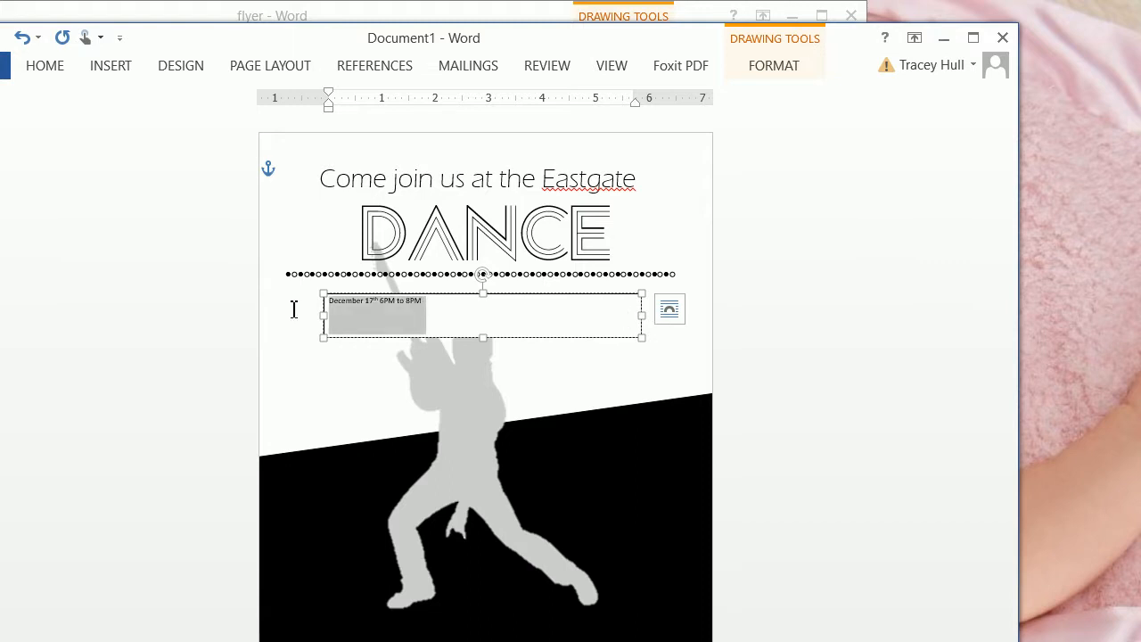
pyautogui.click(45, 65)
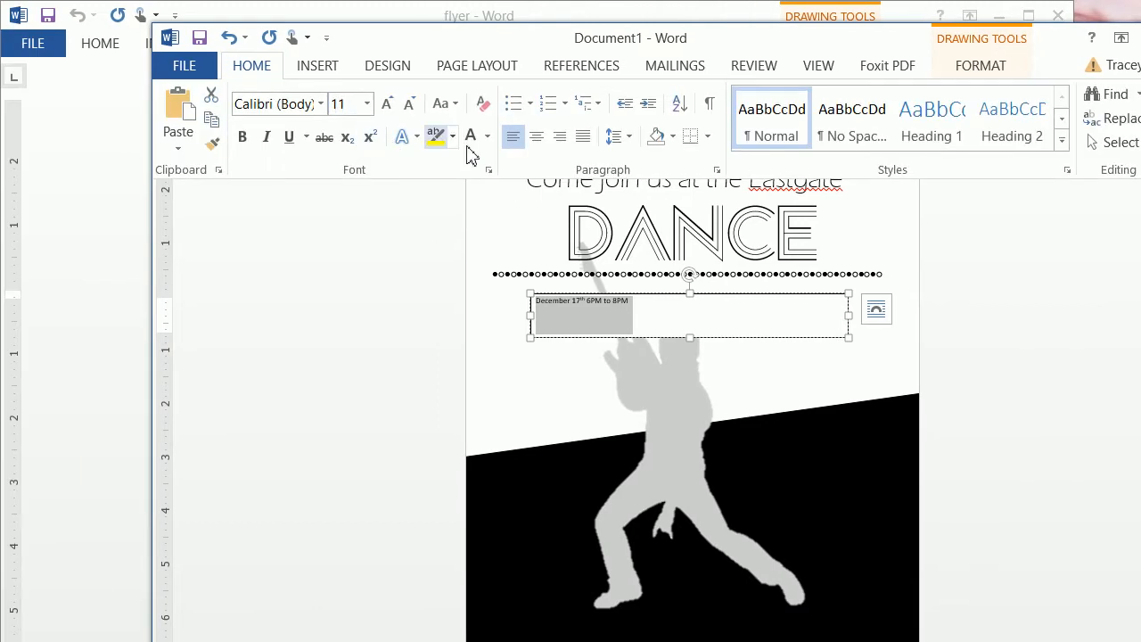
pyautogui.click(537, 137)
pyautogui.click(290, 112)
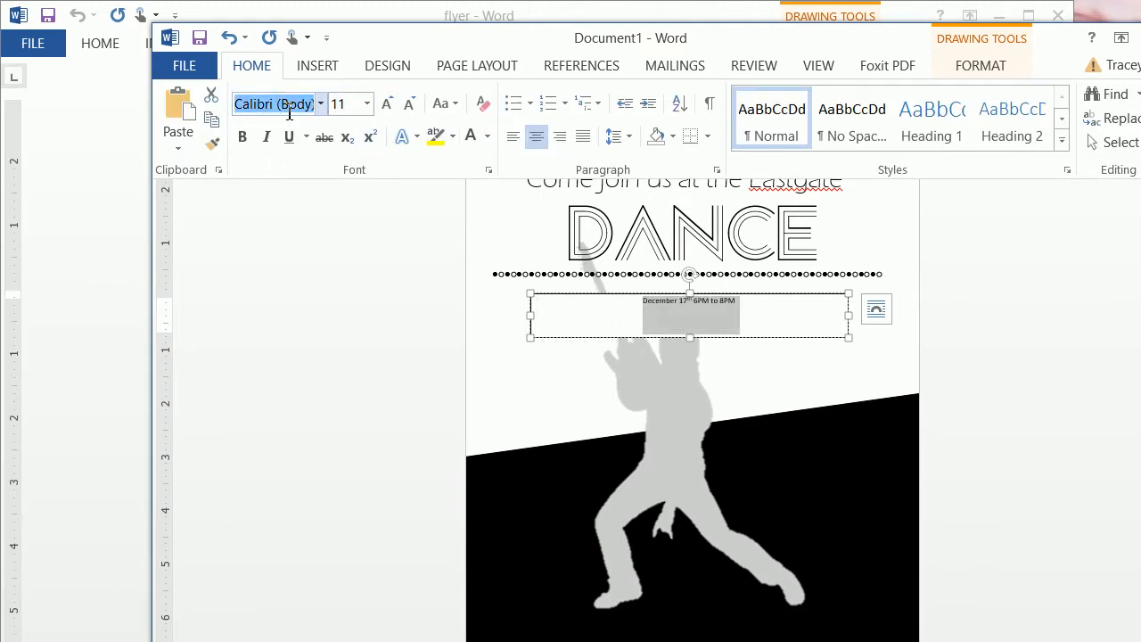
pyautogui.write('Keep on Truckin')
pyautogui.press('Return')
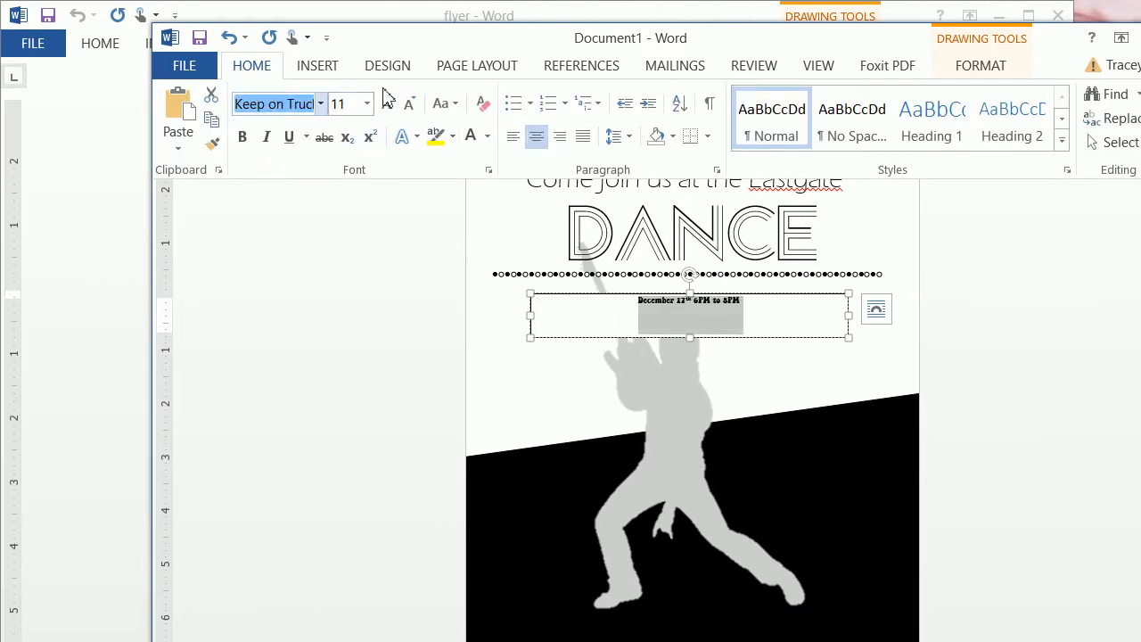
pyautogui.click(357, 106)
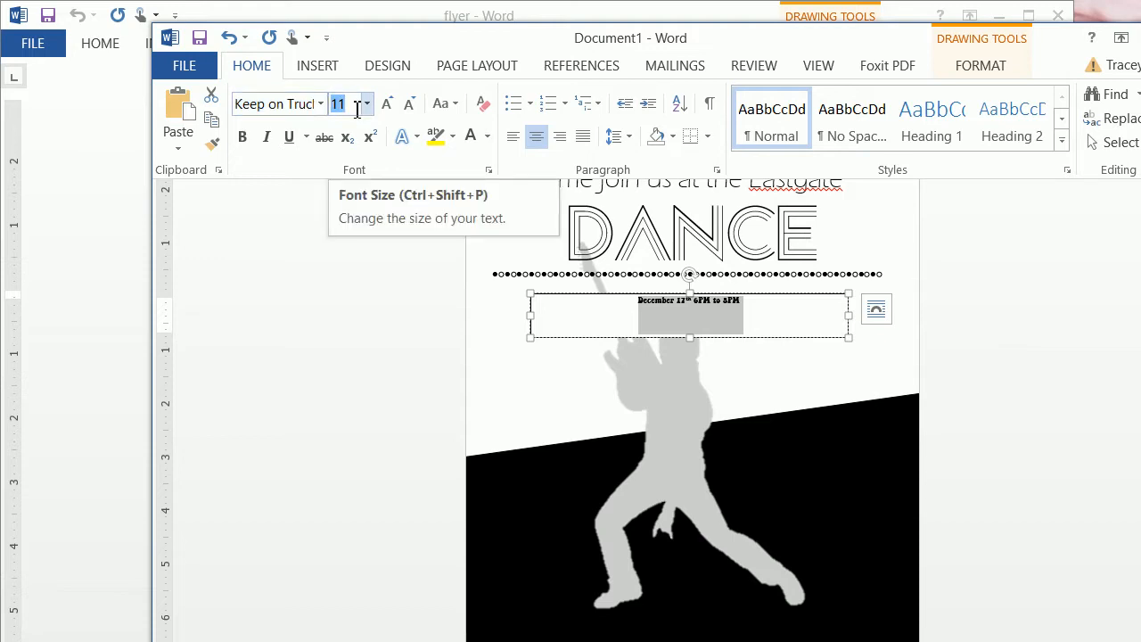
pyautogui.write('28')
pyautogui.press('Return')
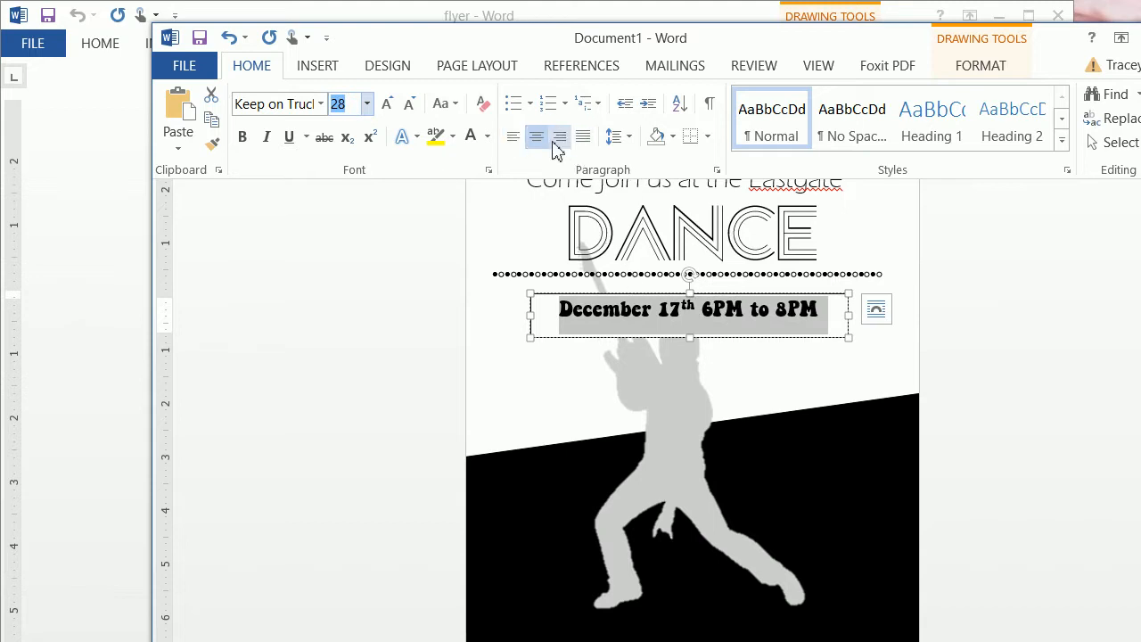
# Step: Move the date text box up slightly so it sits just under the dotted divider
pyautogui.click(654, 308)
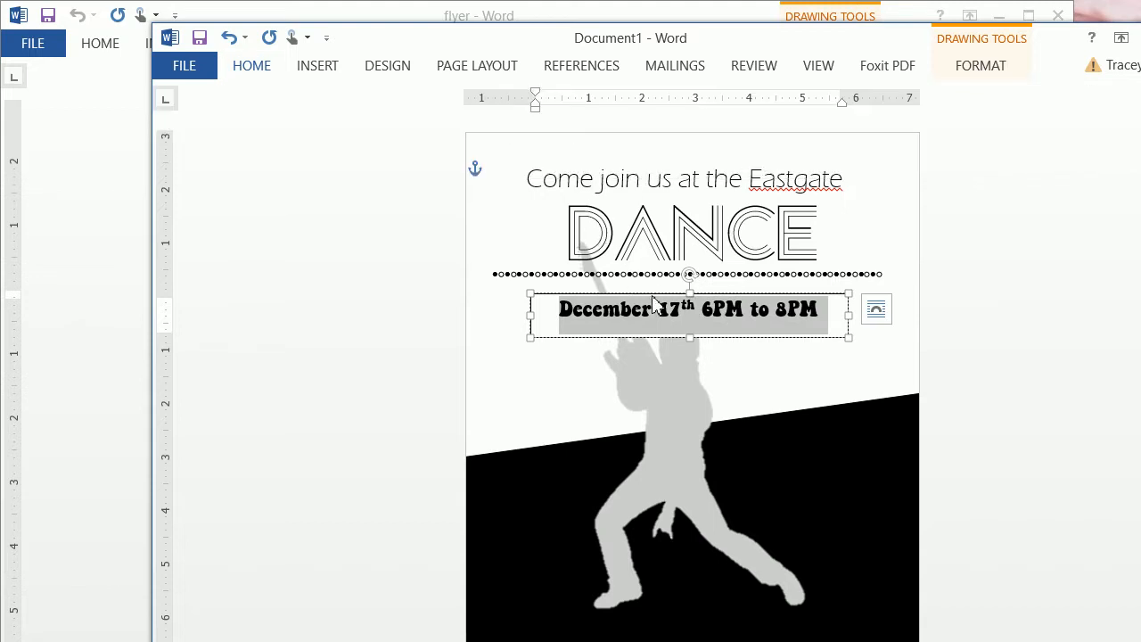
pyautogui.click(663, 306)
pyautogui.moveTo(659, 294)
pyautogui.mouseDown()
pyautogui.moveTo(638, 296)
pyautogui.moveTo(666, 288)
pyautogui.mouseUp()
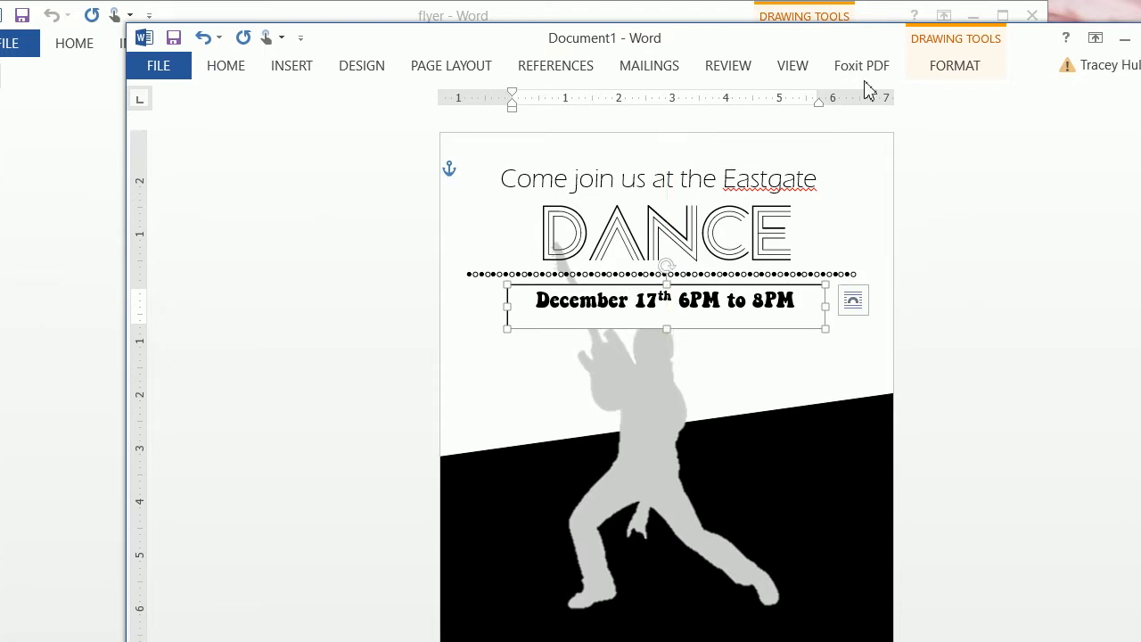
# Step: Remove the fill and the outline from the date text box
pyautogui.click(842, 67)
pyautogui.click(367, 93)
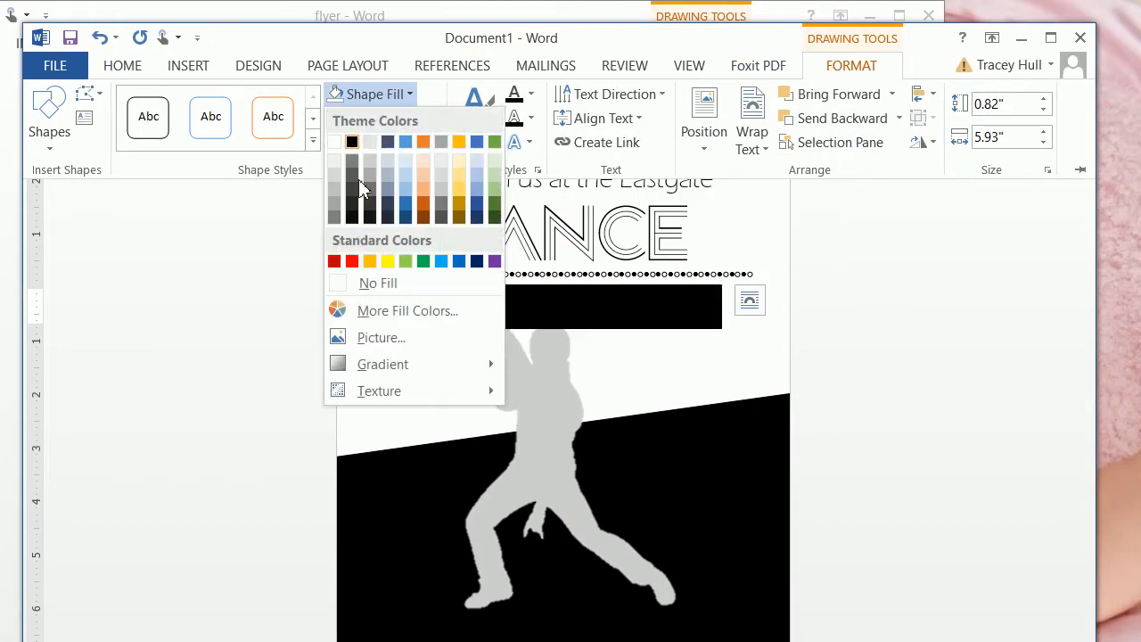
pyautogui.click(363, 284)
pyautogui.click(366, 118)
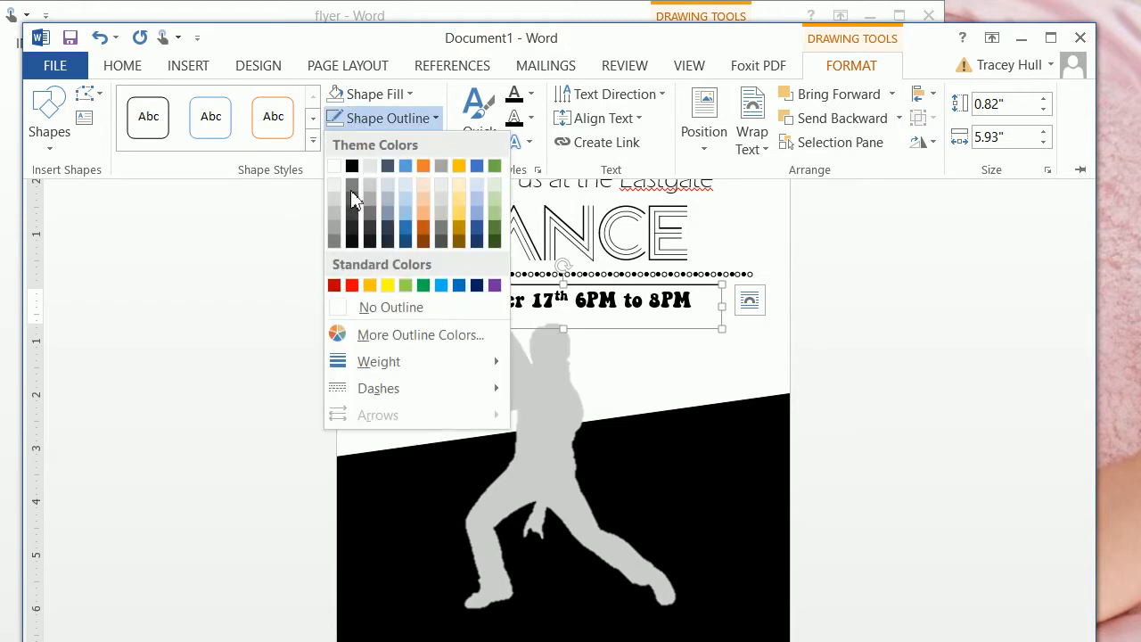
pyautogui.click(355, 307)
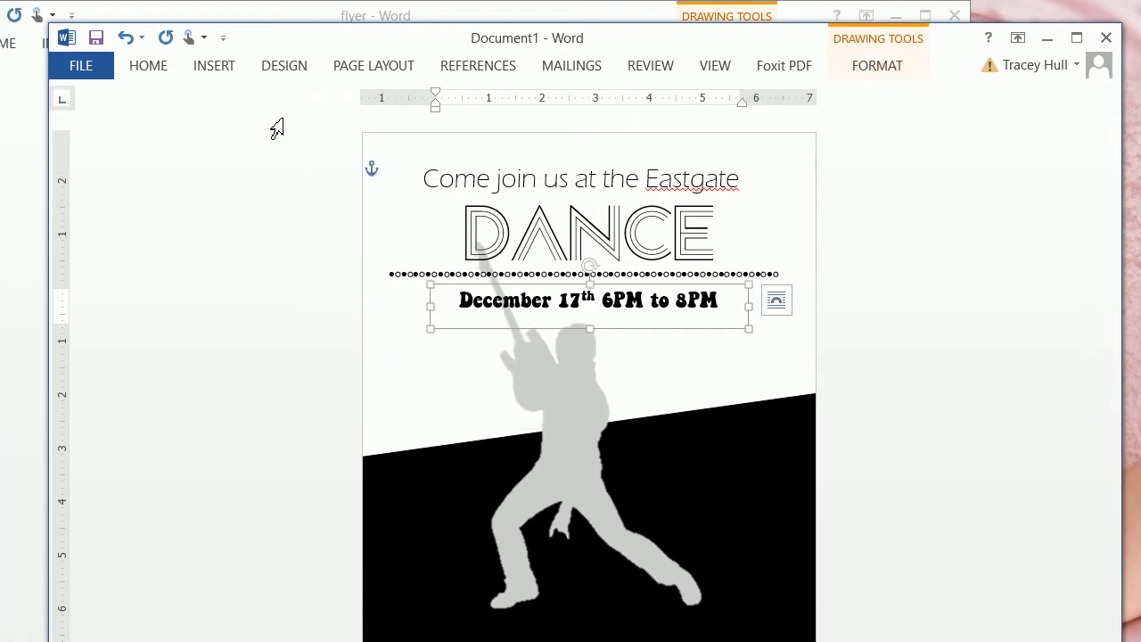
# Step: Draw a text box about 6.3" by 1.7" below the date and enter "Eastgate Gymnasium" and "All Family Members Welcome" on separate lines
pyautogui.click(298, 68)
pyautogui.click(971, 143)
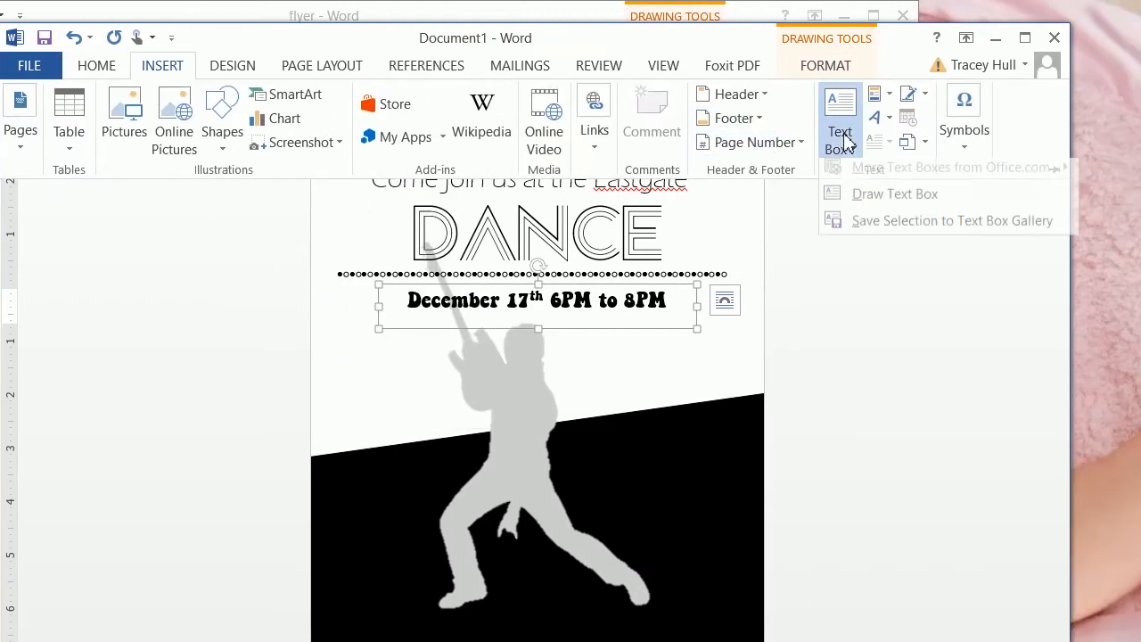
pyautogui.click(856, 203)
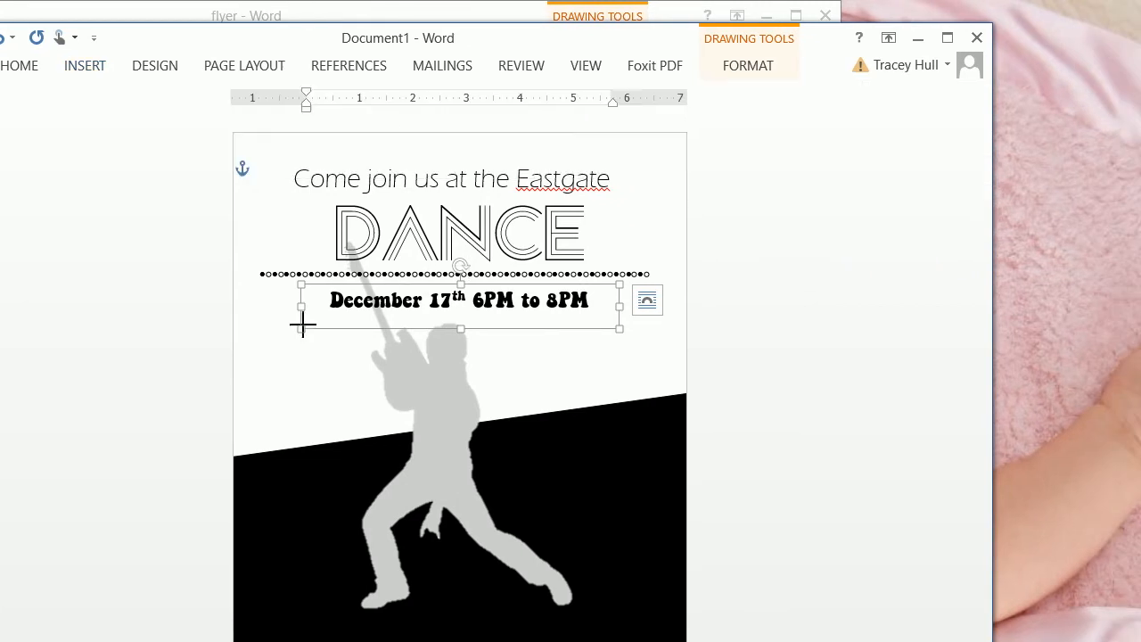
pyautogui.moveTo(291, 319); pyautogui.dragTo(628, 410)
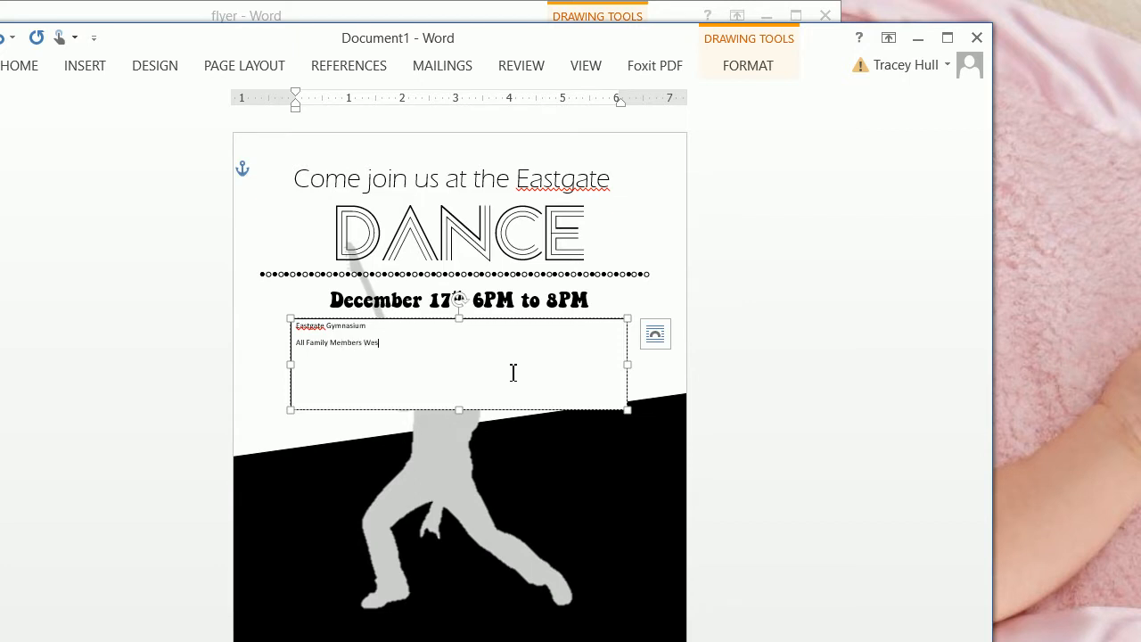
# Step: Format both lines of the gymnasium text box in the Keep on Truckin font at size 28 and center them
pyautogui.moveTo(490, 378); pyautogui.dragTo(296, 323)
pyautogui.click(36, 72)
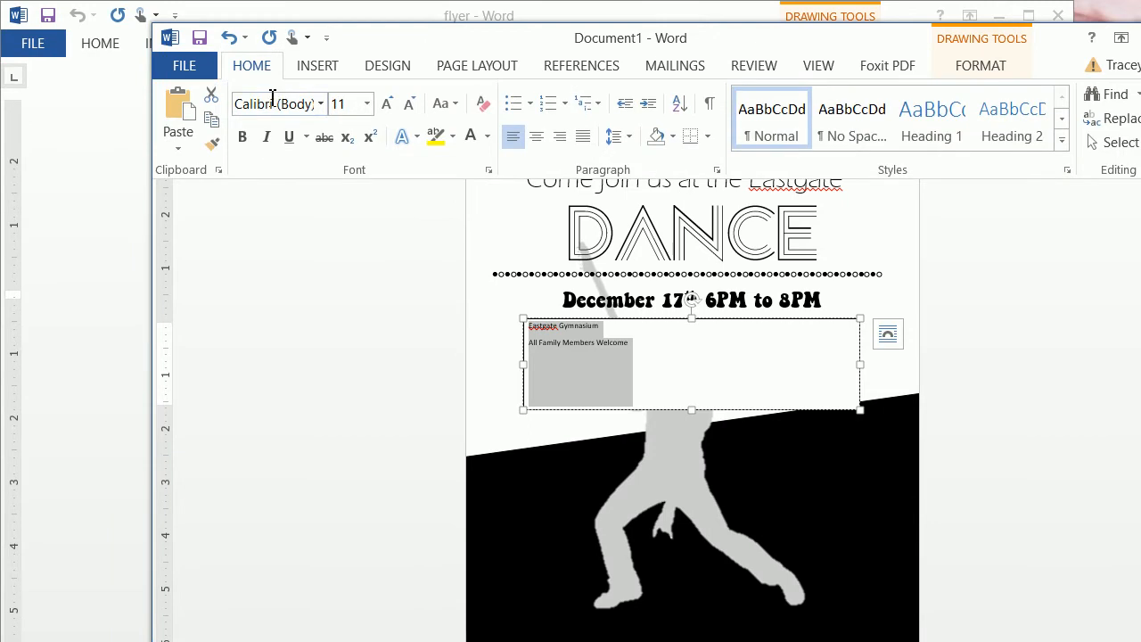
pyautogui.click(271, 101)
pyautogui.write('Keep on Truc')
pyautogui.press('Return')
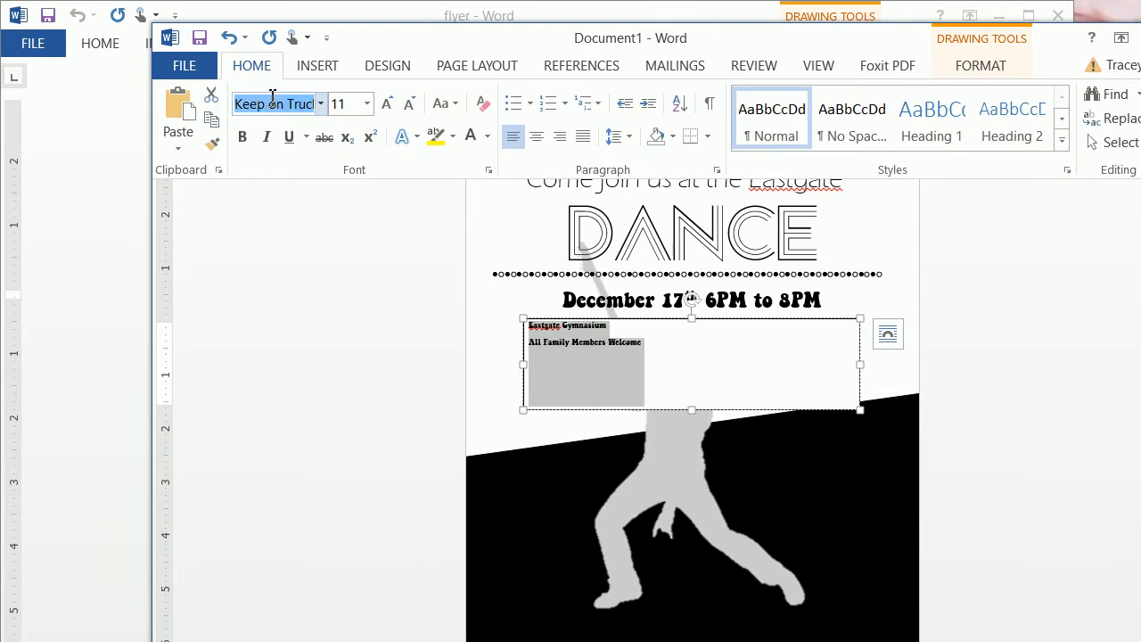
pyautogui.click(355, 104)
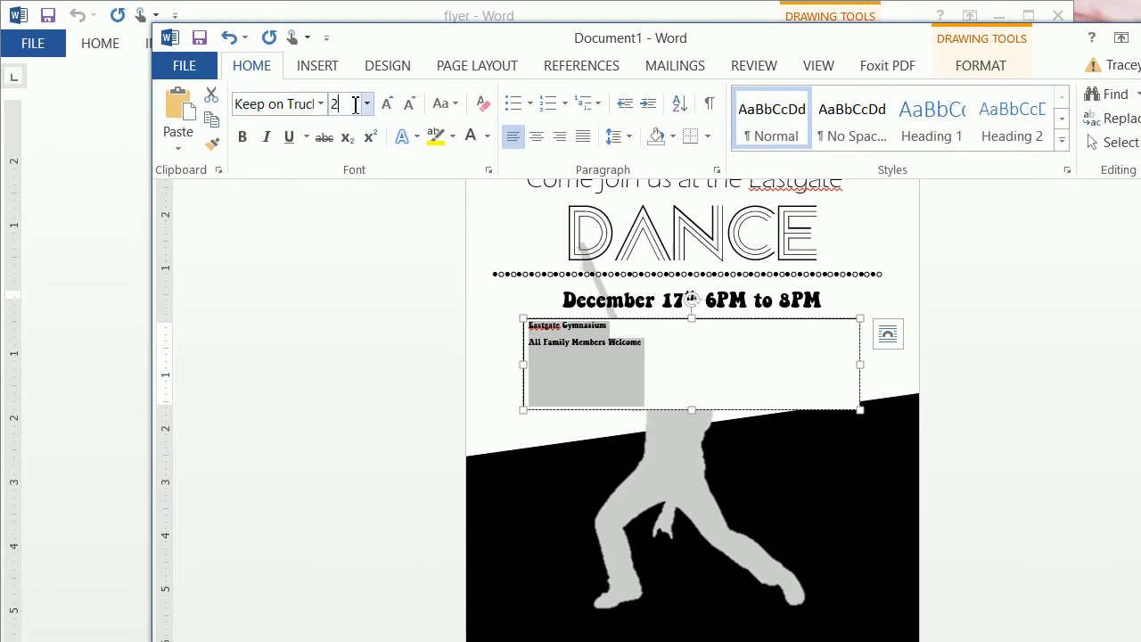
pyautogui.press('Return')
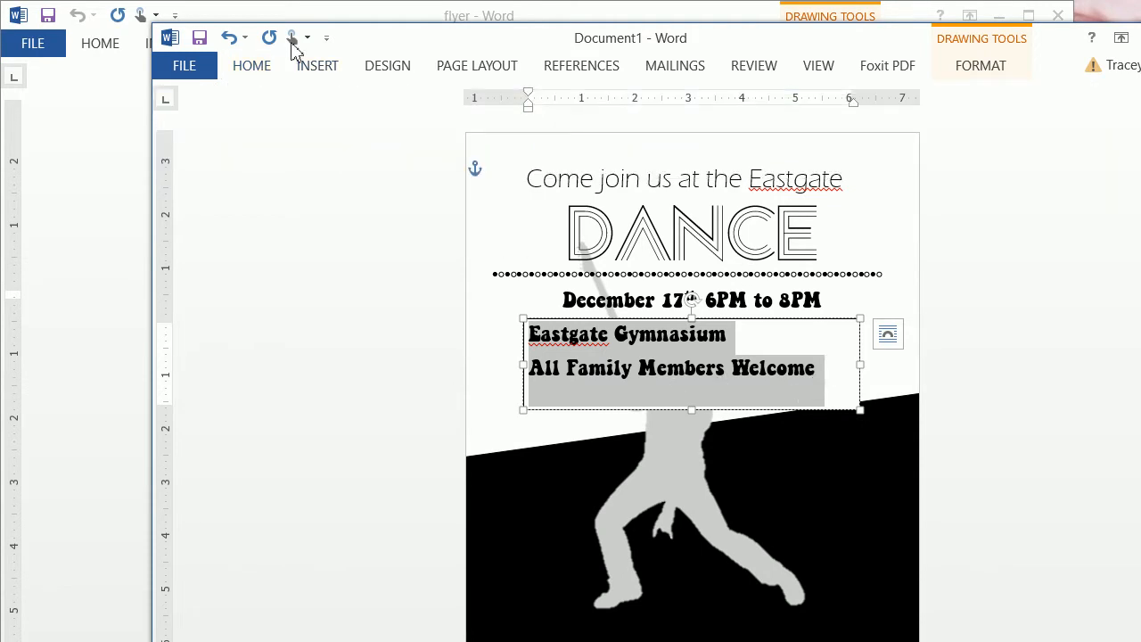
pyautogui.click(246, 65)
pyautogui.click(536, 135)
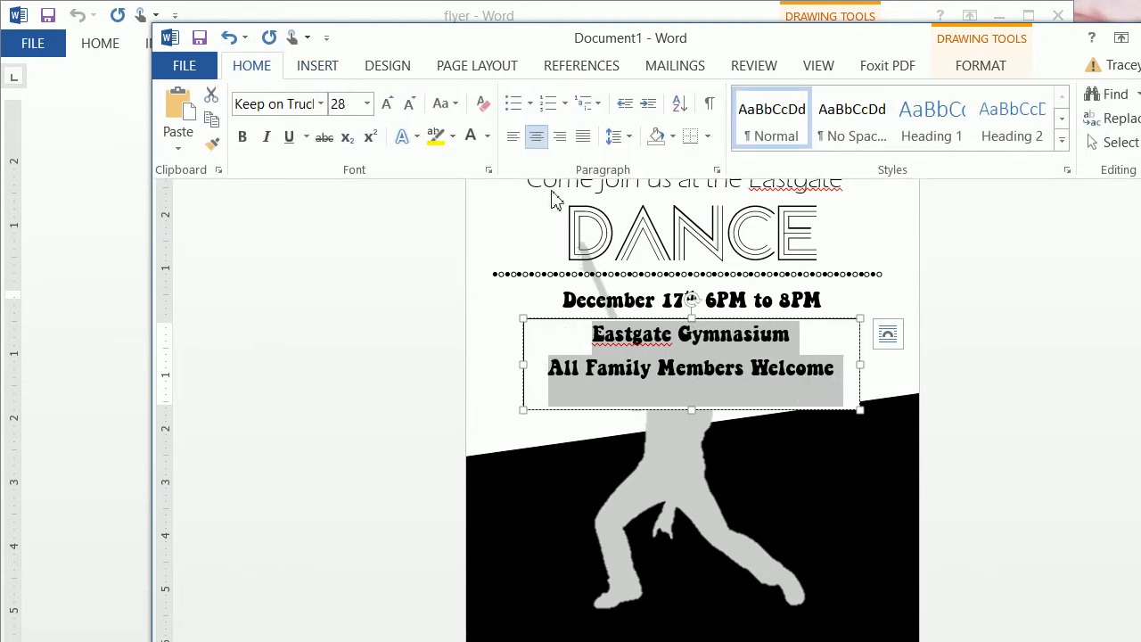
# Step: Nudge the gymnasium text box slightly and remove its fill and outline
pyautogui.click(715, 318)
pyautogui.moveTo(714, 319); pyautogui.dragTo(716, 318)
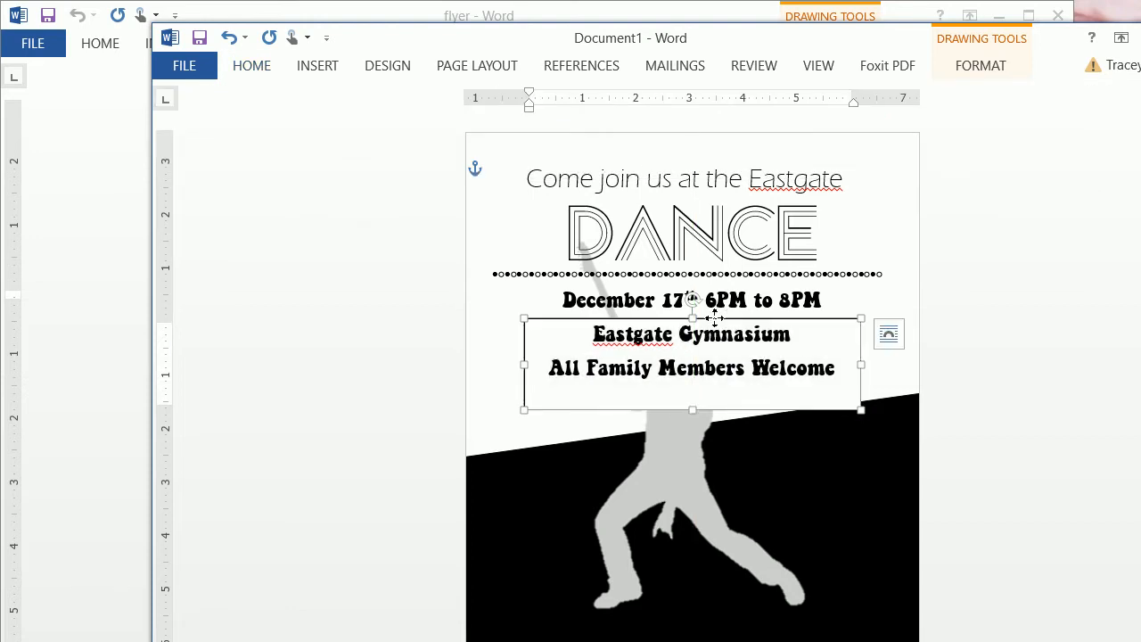
pyautogui.moveTo(841, 378); pyautogui.dragTo(587, 382)
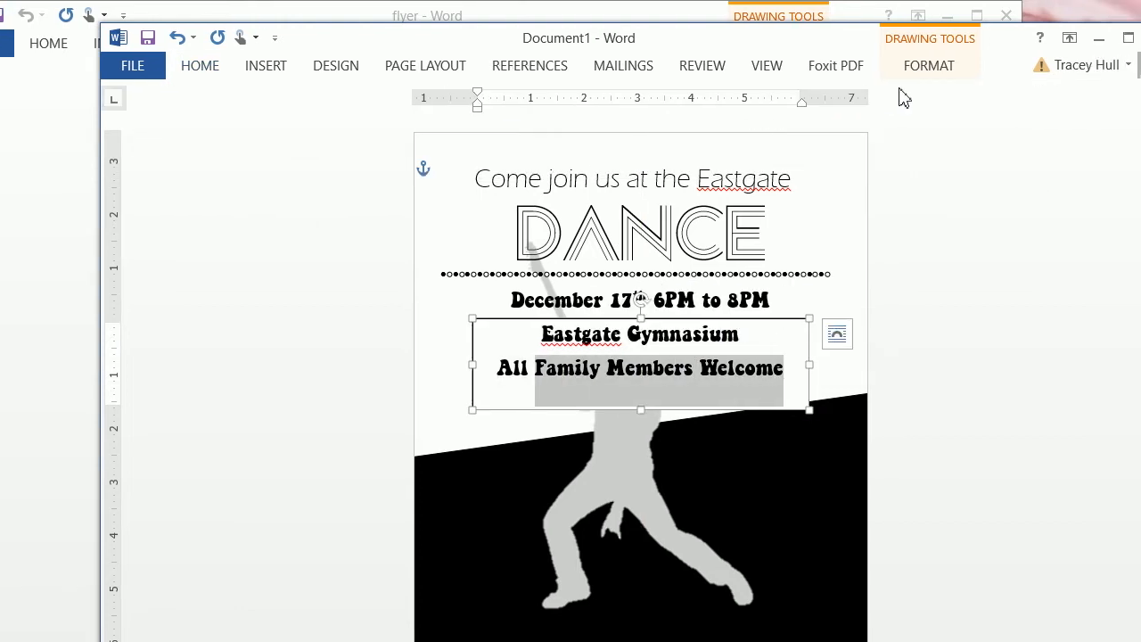
pyautogui.click(980, 65)
pyautogui.click(392, 94)
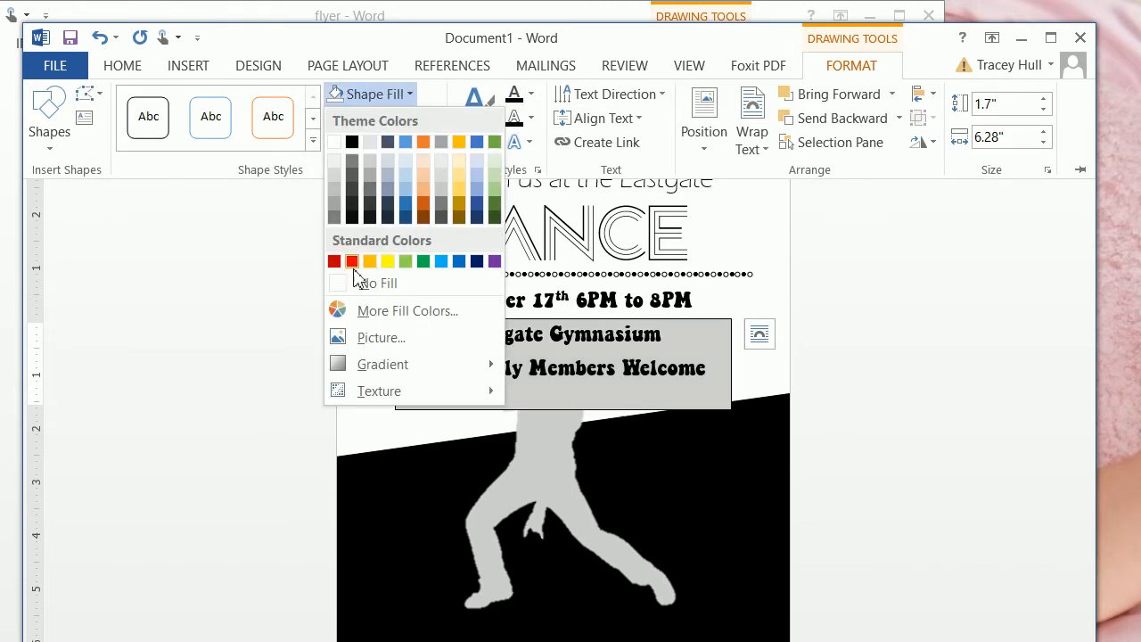
pyautogui.click(361, 283)
pyautogui.click(349, 119)
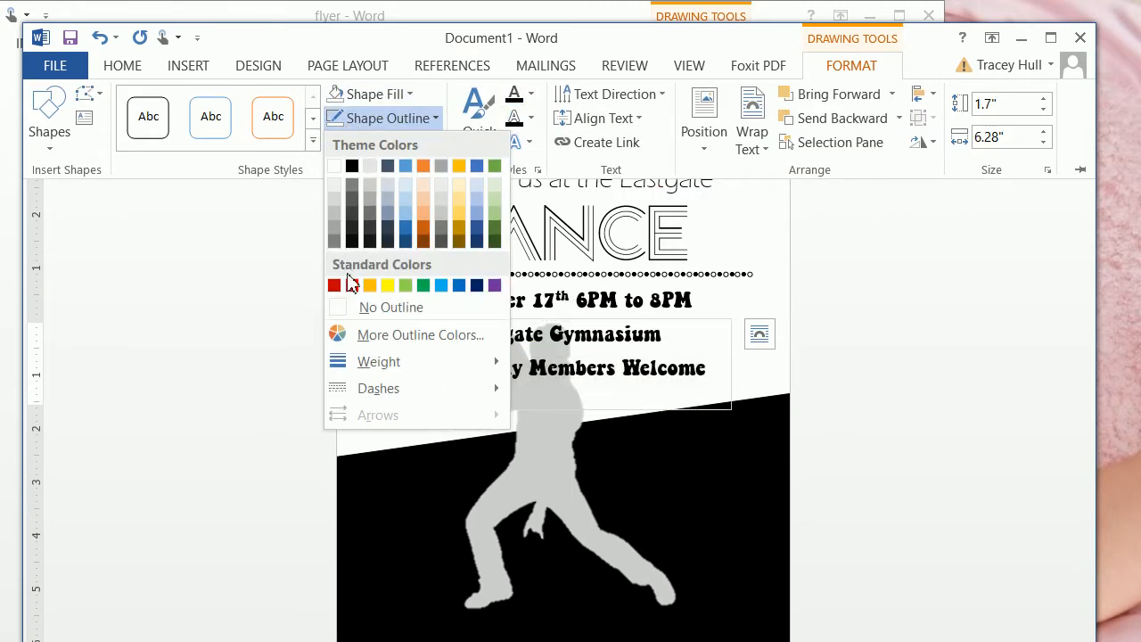
pyautogui.click(350, 306)
pyautogui.hotkey('ctrl', 'F1')
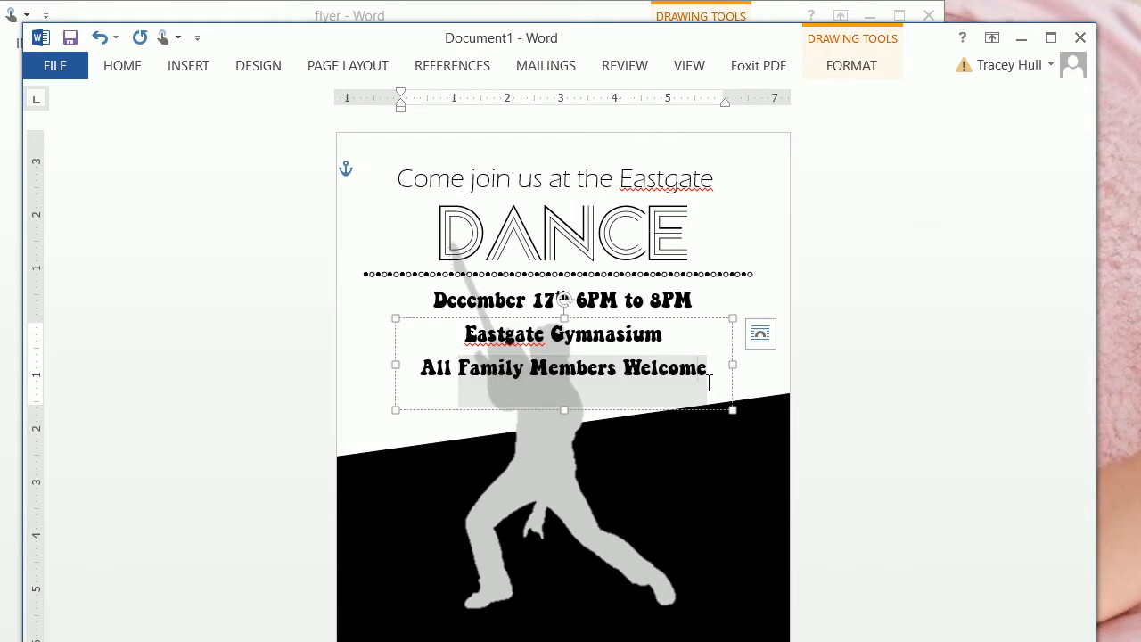
# Step: Apply an upward-slanting Warp transform to both lines of the gymnasium text box
pyautogui.moveTo(710, 377); pyautogui.dragTo(422, 331)
pyautogui.click(843, 73)
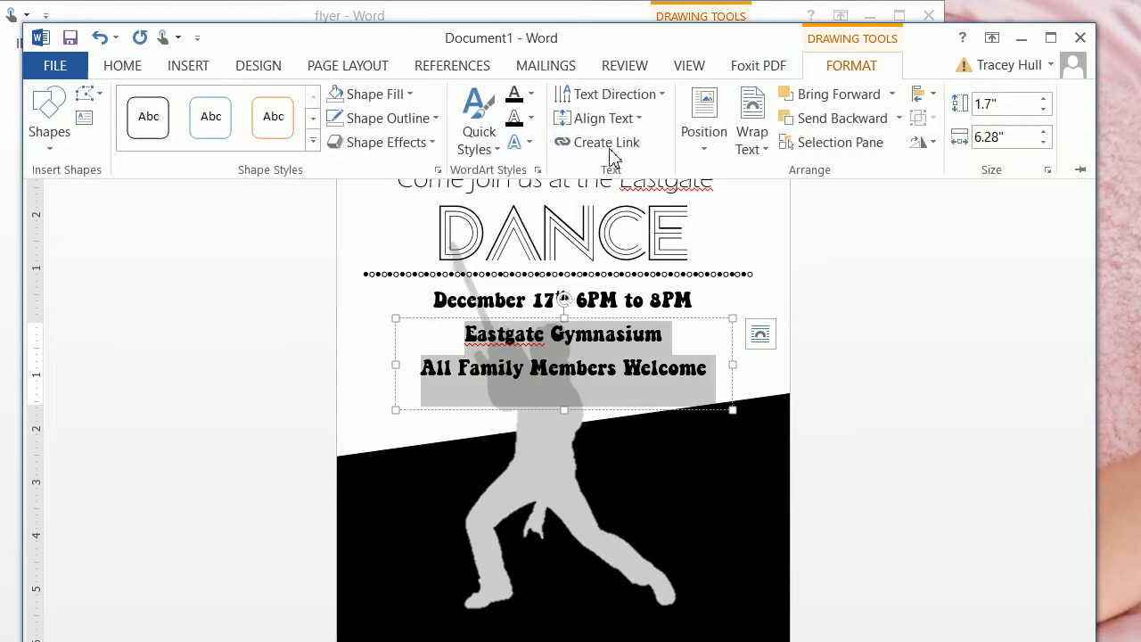
pyautogui.click(516, 147)
pyautogui.moveTo(632, 413)
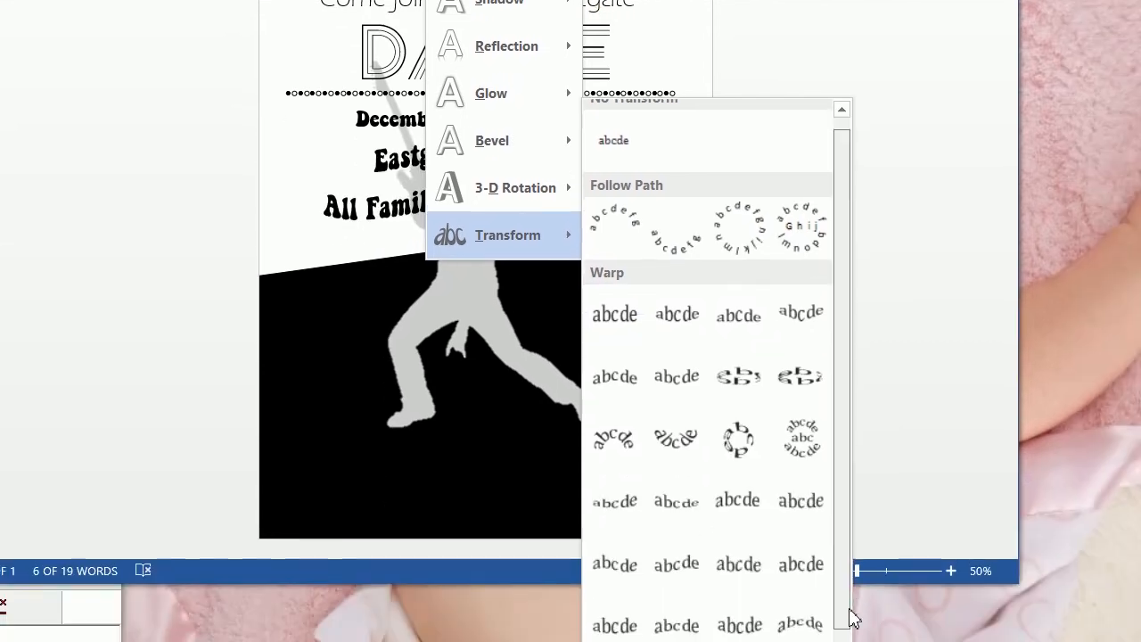
pyautogui.scroll(-2, 852, 615)
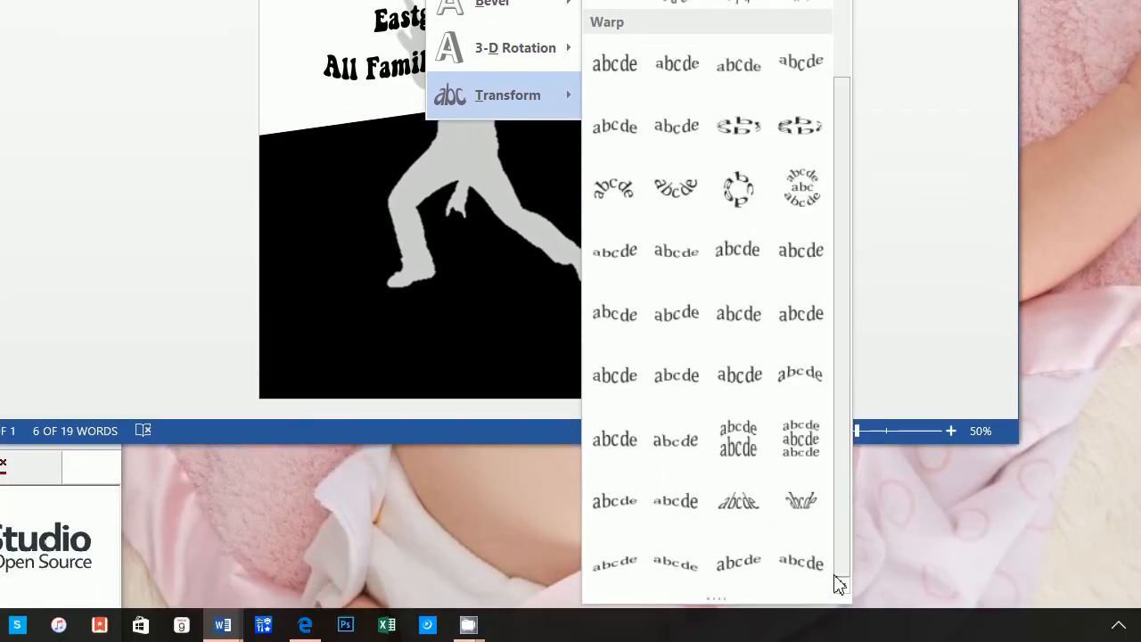
pyautogui.click(738, 564)
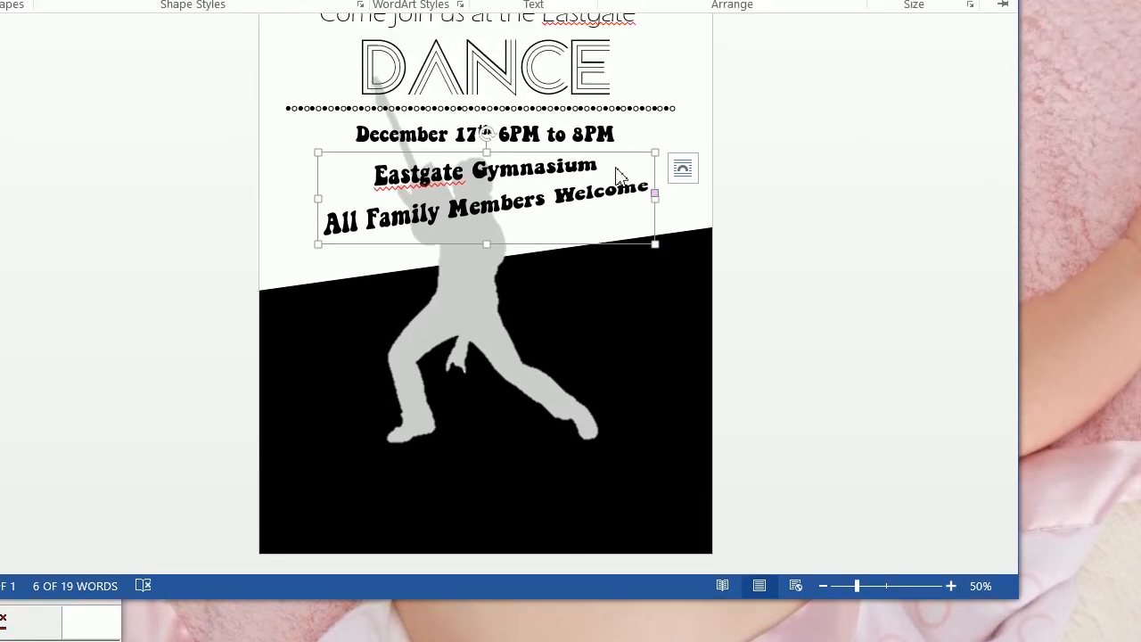
# Step: Make the gymnasium text box taller, adjust its warp slant, and move it down so the text follows the black area's sloped edge
pyautogui.moveTo(486, 244); pyautogui.dragTo(486, 274)
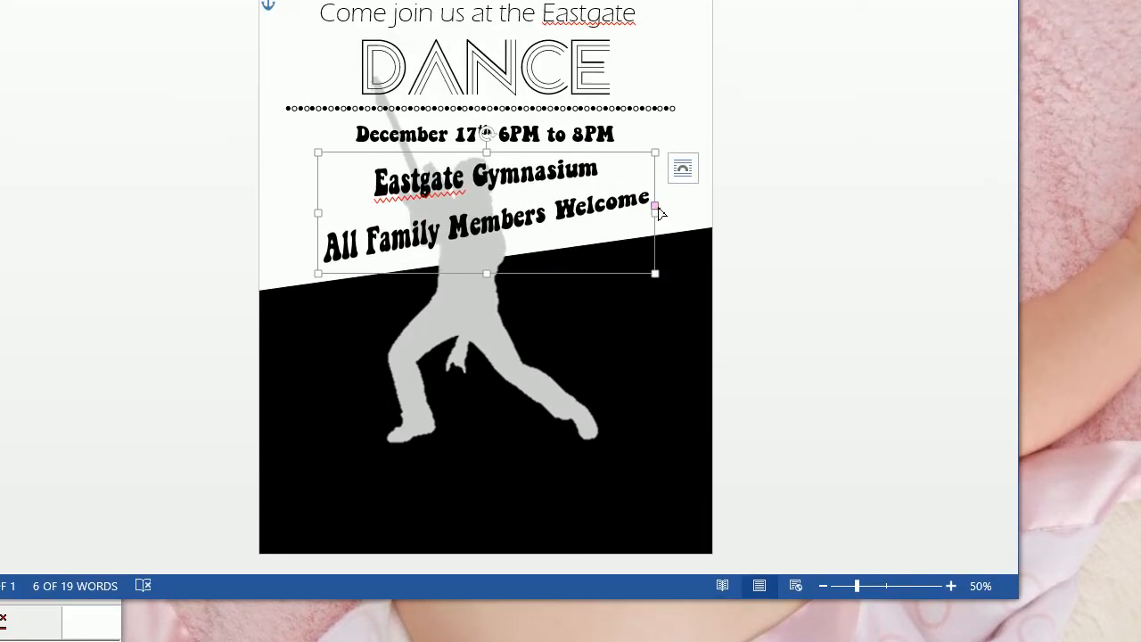
pyautogui.moveTo(660, 211); pyautogui.dragTo(661, 221)
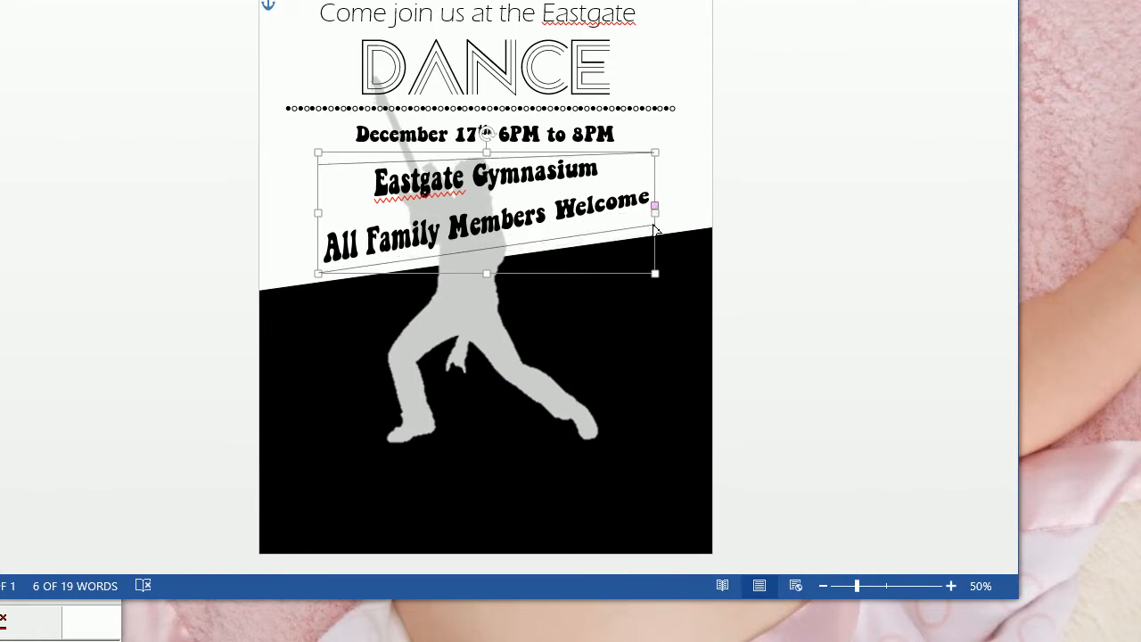
pyautogui.moveTo(654, 229); pyautogui.dragTo(654, 228)
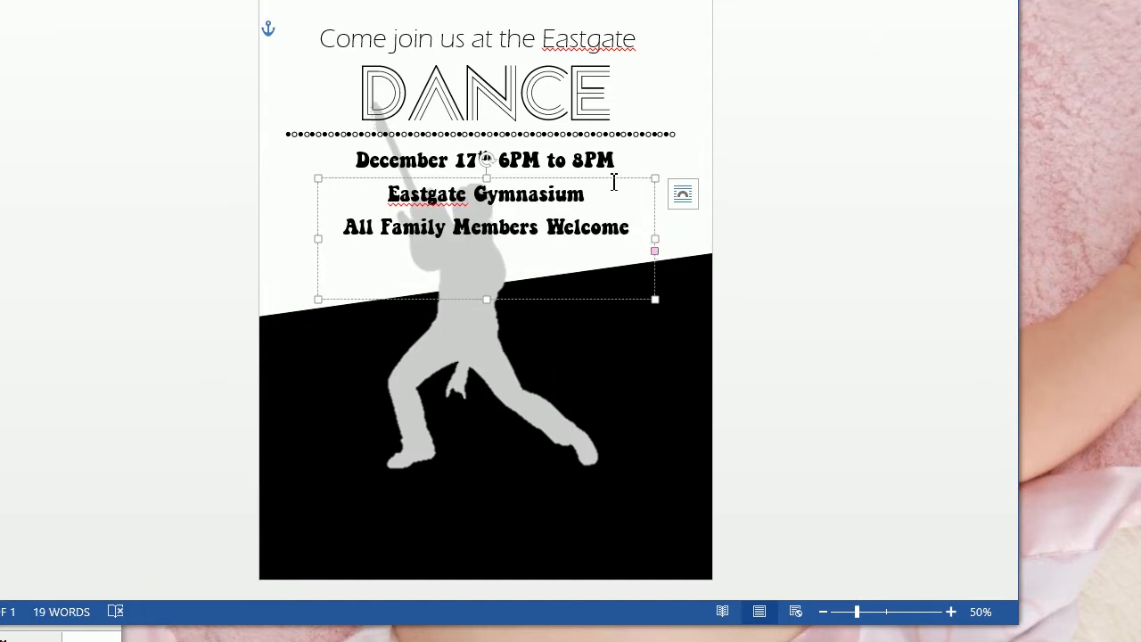
pyautogui.click(611, 191)
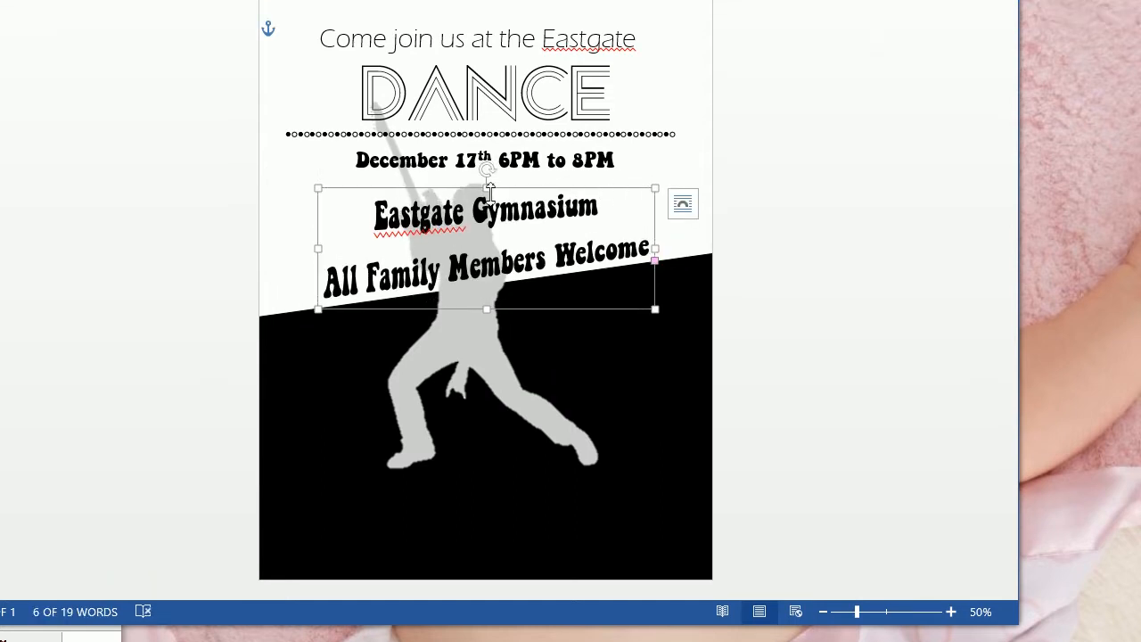
pyautogui.moveTo(485, 186); pyautogui.dragTo(522, 188)
pyautogui.click(648, 371)
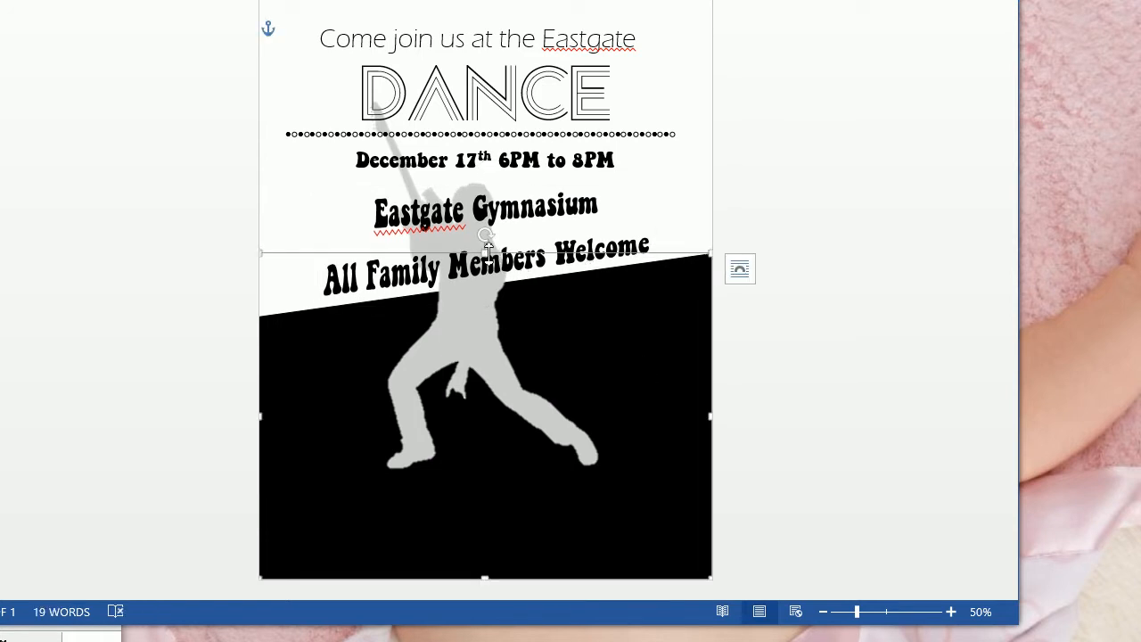
# Step: Nudge the dotted divider down slightly, away from the DANCE title
pyautogui.scroll(1, 491, 231)
pyautogui.click(512, 153)
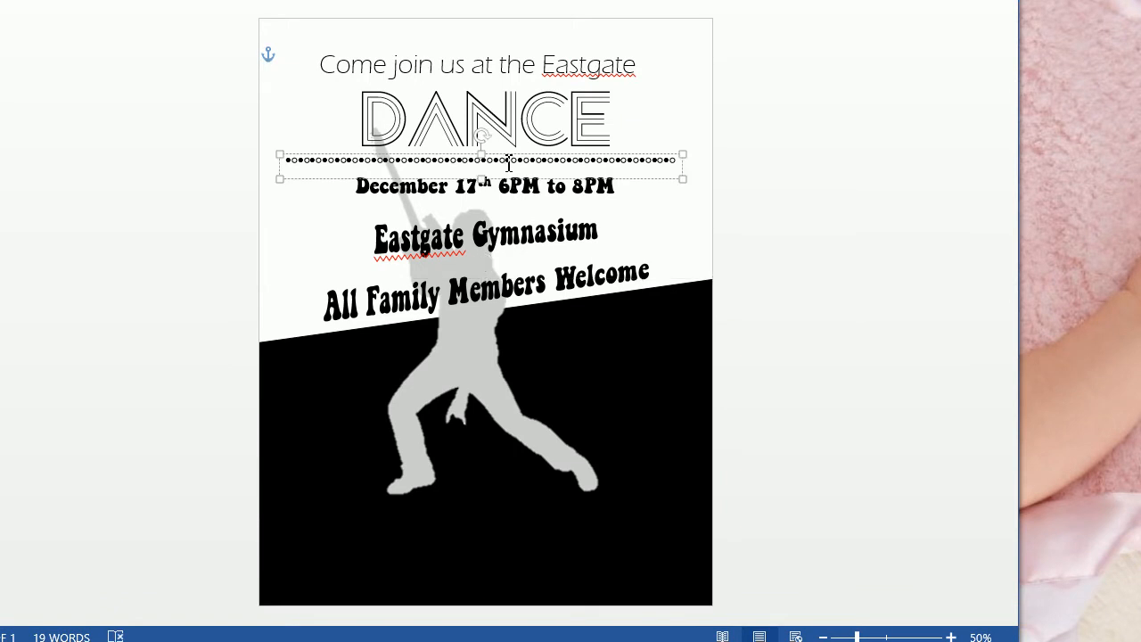
pyautogui.scroll(1, 520, 184)
pyautogui.click(520, 184)
pyautogui.press('Down')
pyautogui.press('Down')
pyautogui.press('Down')
pyautogui.press('Down')
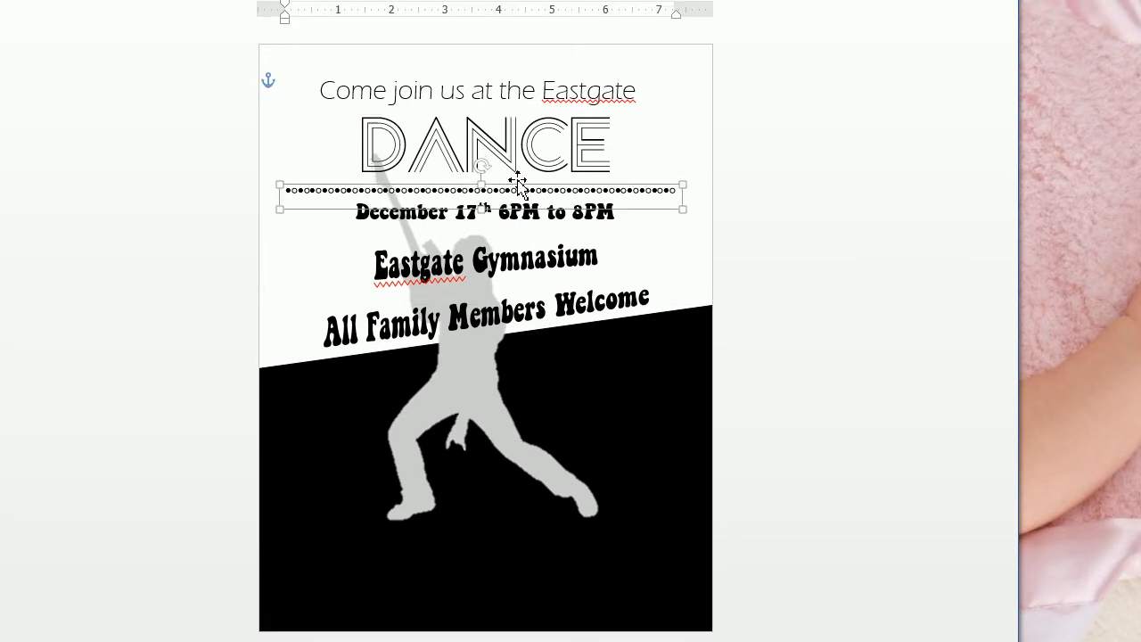
pyautogui.press('Down')
pyautogui.press('Down')
# Step: Nudge the date text box down so it clears the dotted divider
pyautogui.click(525, 250)
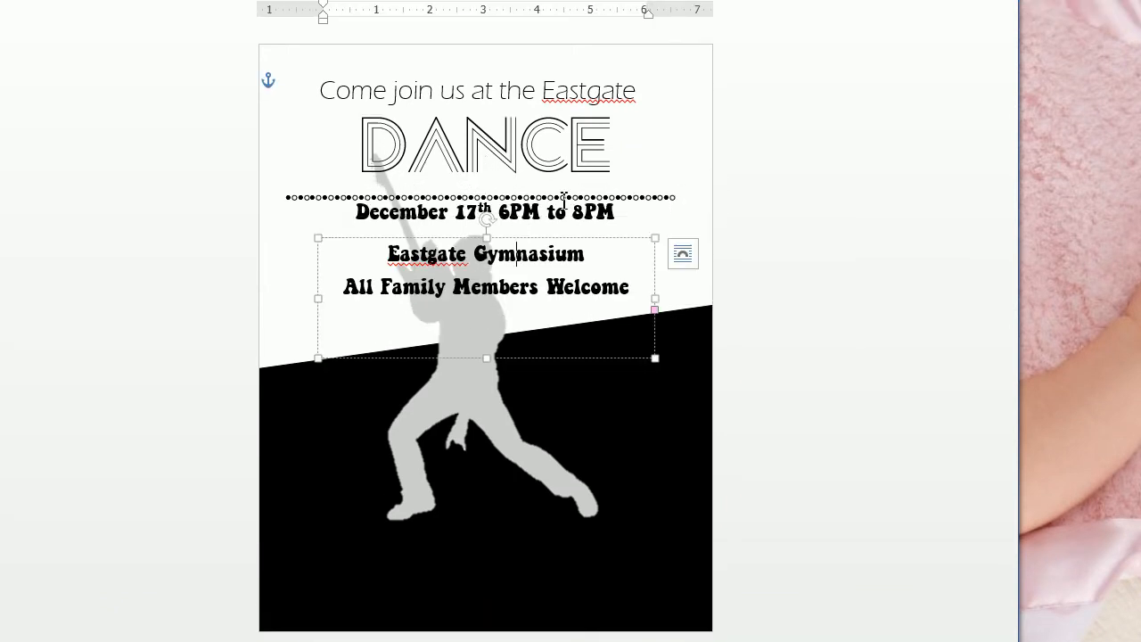
pyautogui.click(564, 210)
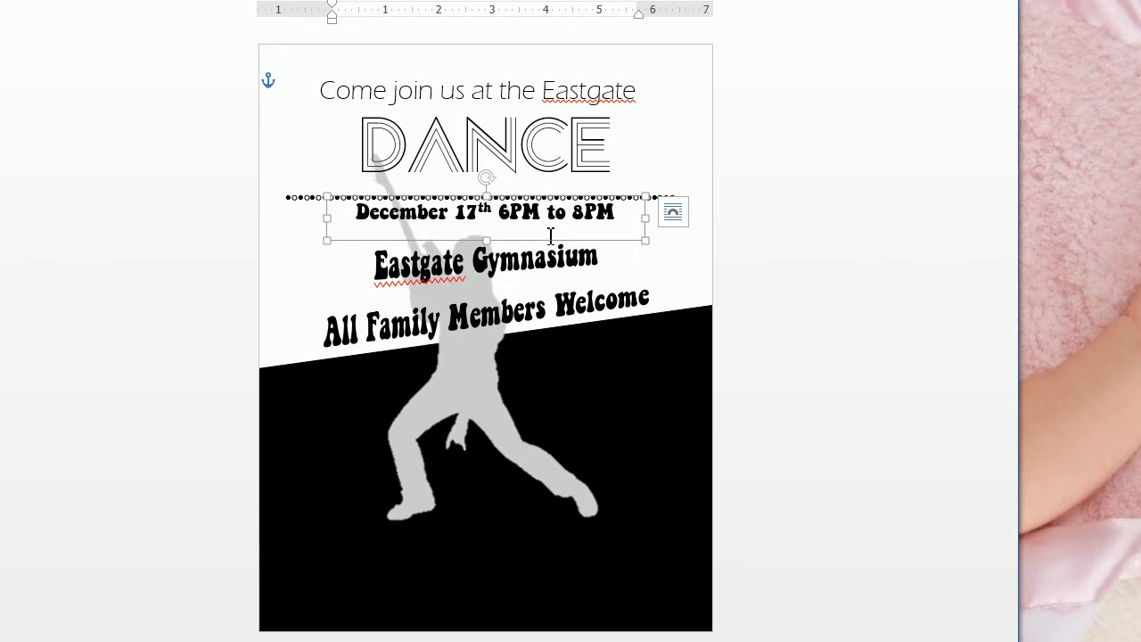
pyautogui.press('Down')
pyautogui.press('Down')
pyautogui.press('Down')
pyautogui.press('Down')
pyautogui.press('Down')
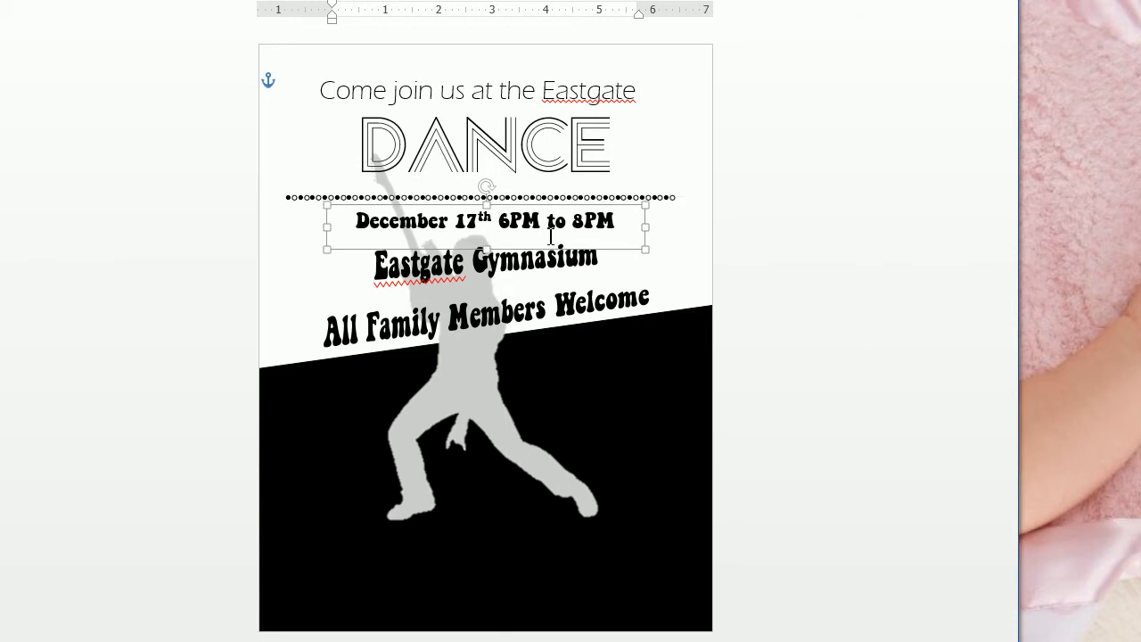
# Step: Shorten the gymnasium text box from its upper edge and move it up just below the date line
pyautogui.click(550, 298)
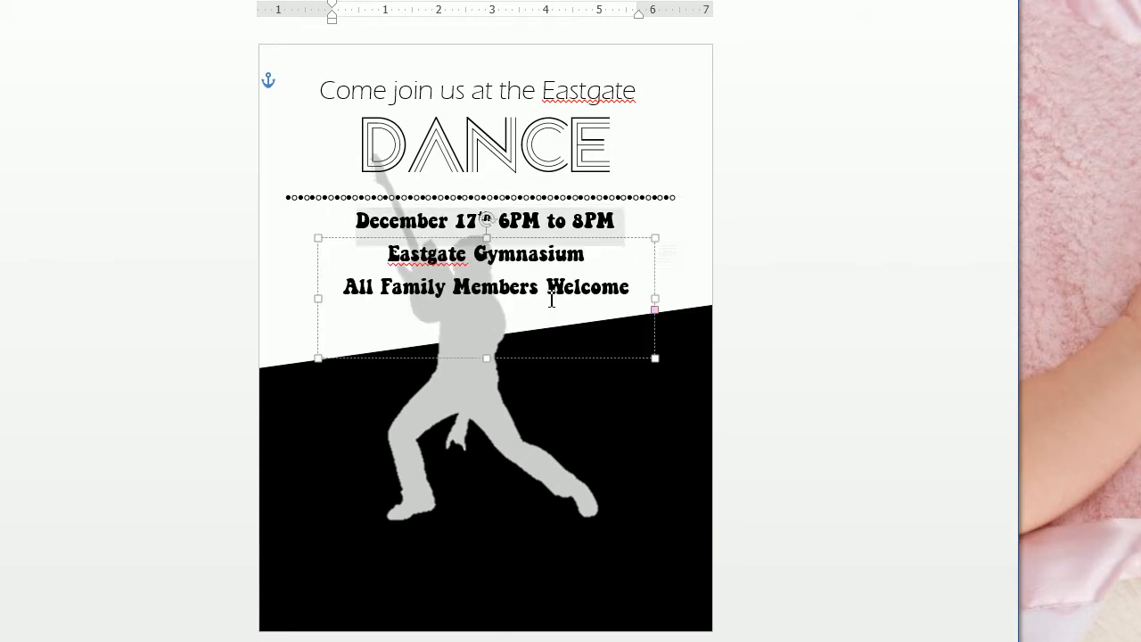
pyautogui.press('Escape')
pyautogui.click(484, 255)
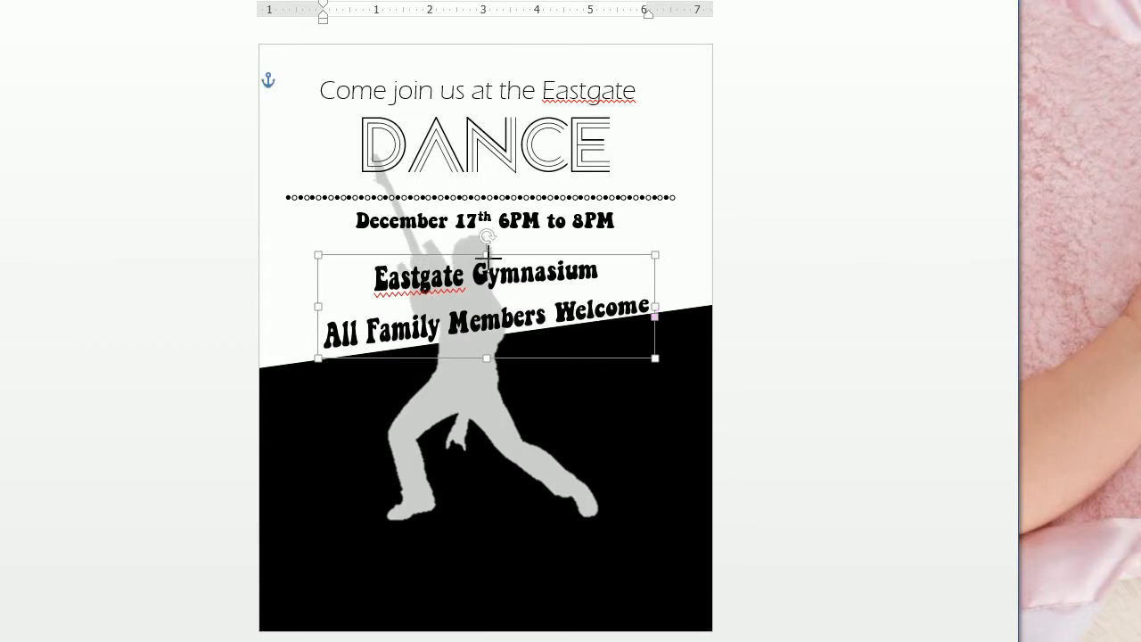
pyautogui.click(508, 239)
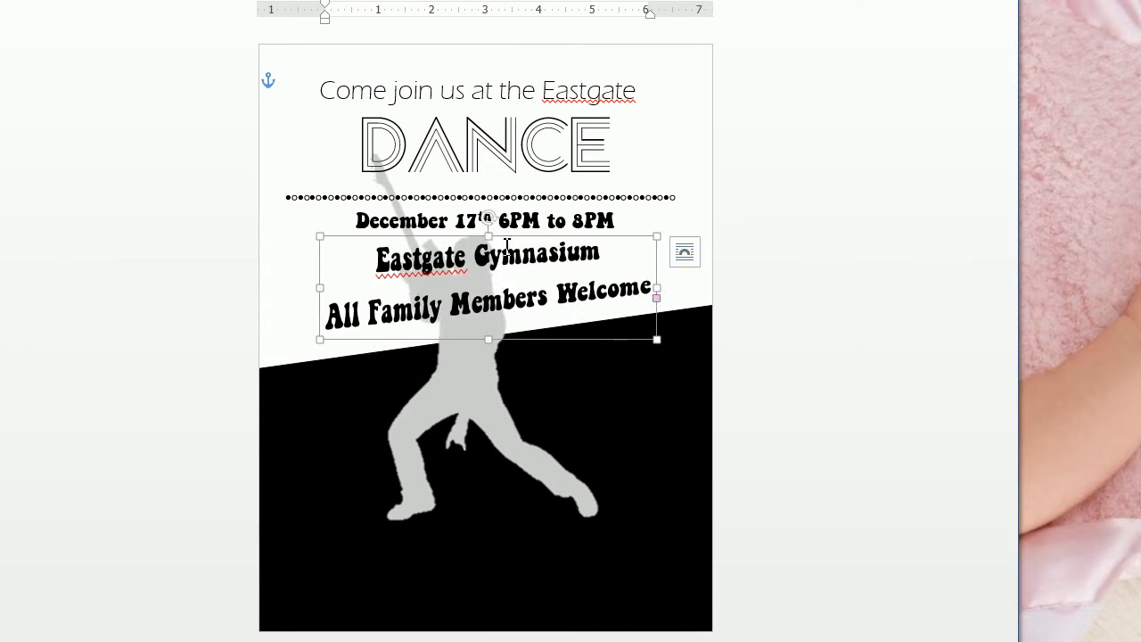
pyautogui.click(803, 332)
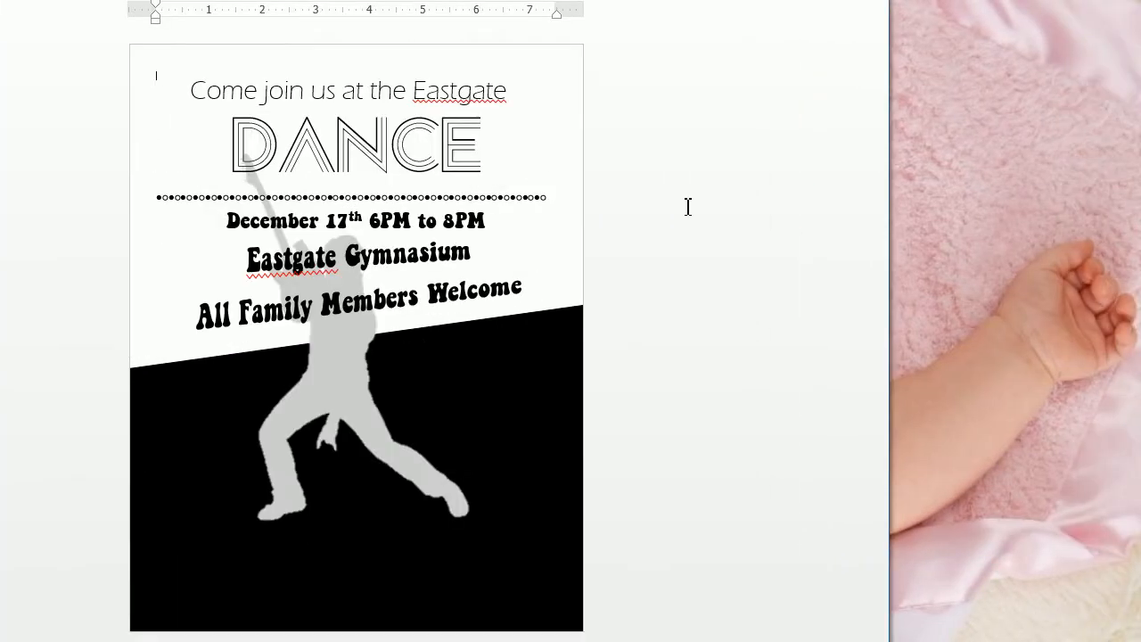
# Step: Move the DANCE title down slightly, closer to the dotted divider
pyautogui.click(448, 166)
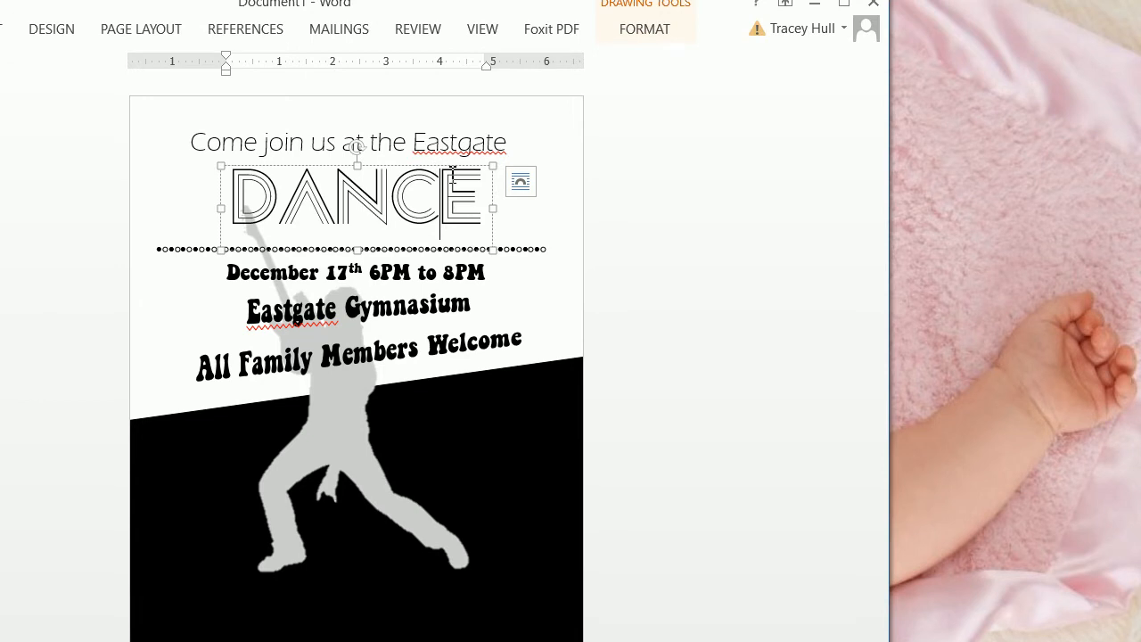
pyautogui.moveTo(452, 168); pyautogui.dragTo(449, 173)
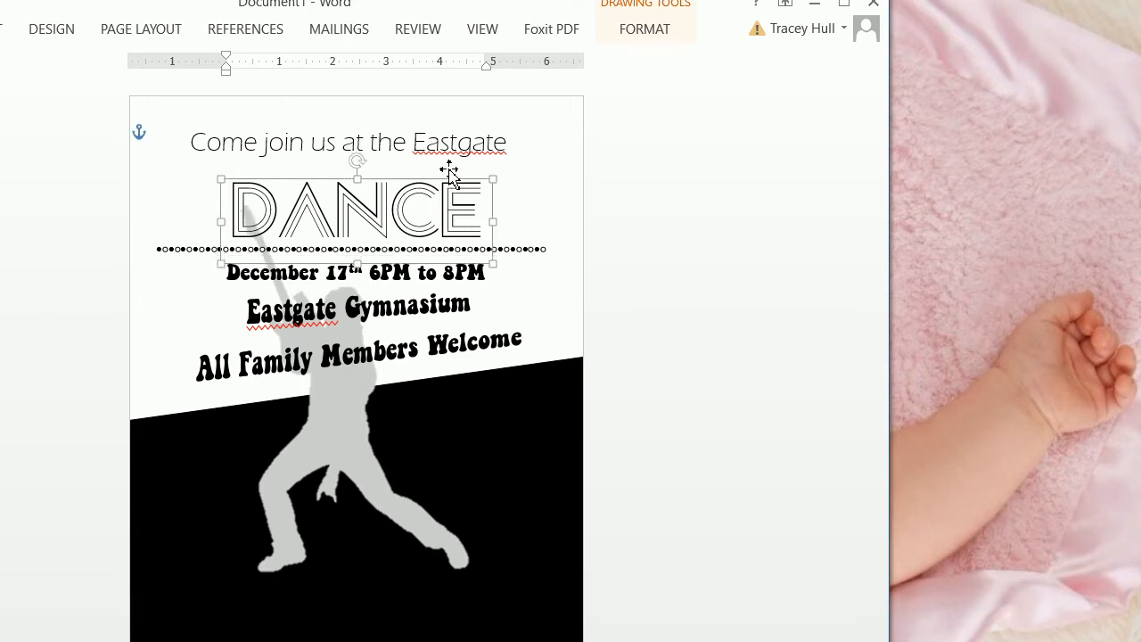
pyautogui.click(654, 420)
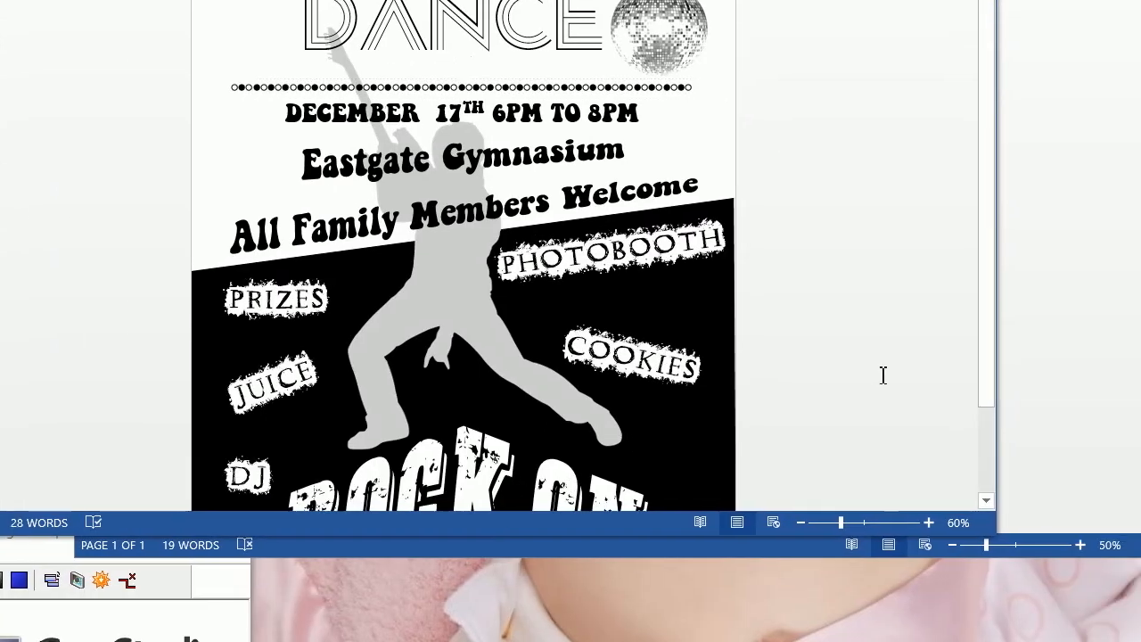
# Step: Draw a text box about 3.2" by 1.2" on the black area beside the guitarist's right-hand side and enter "PHOTOBOOTH"
pyautogui.scroll(-1, 772, 361)
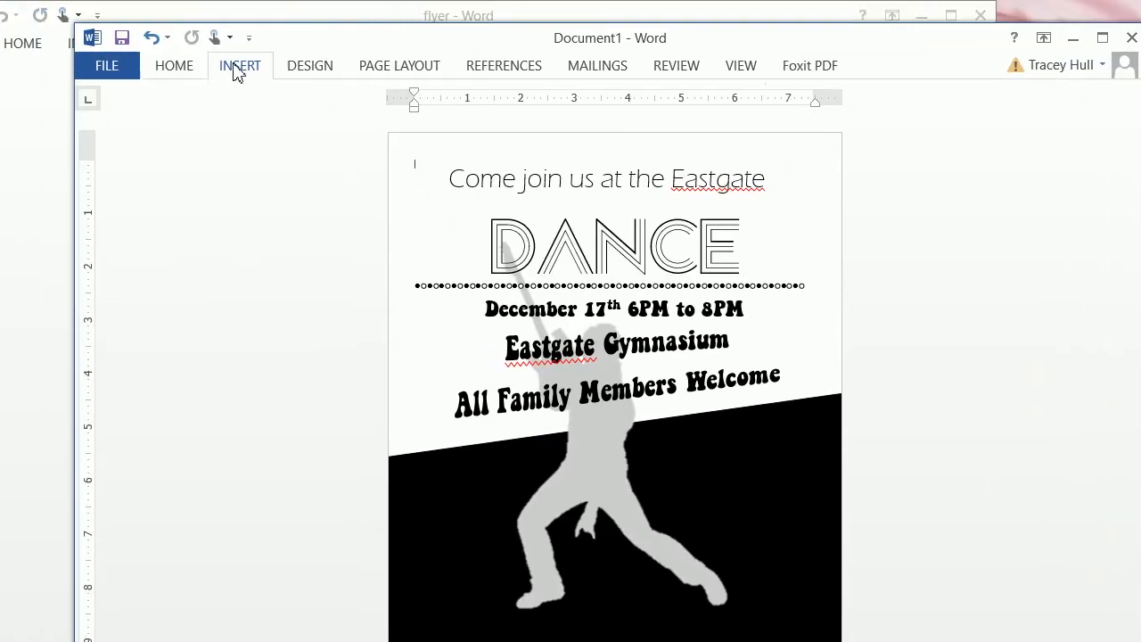
pyautogui.click(234, 72)
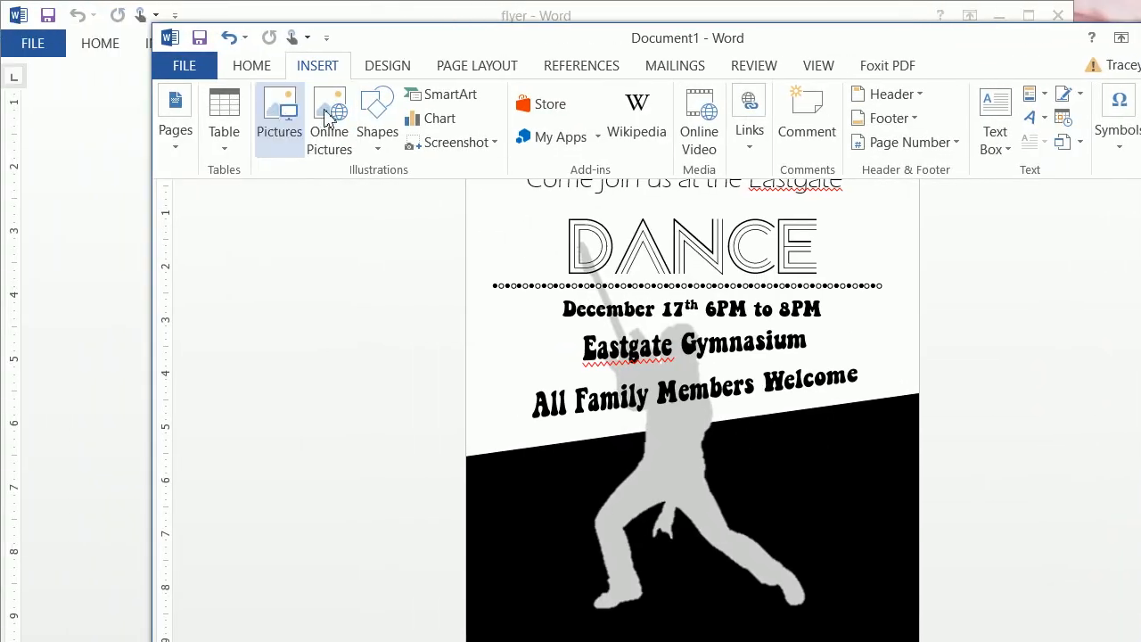
pyautogui.click(931, 136)
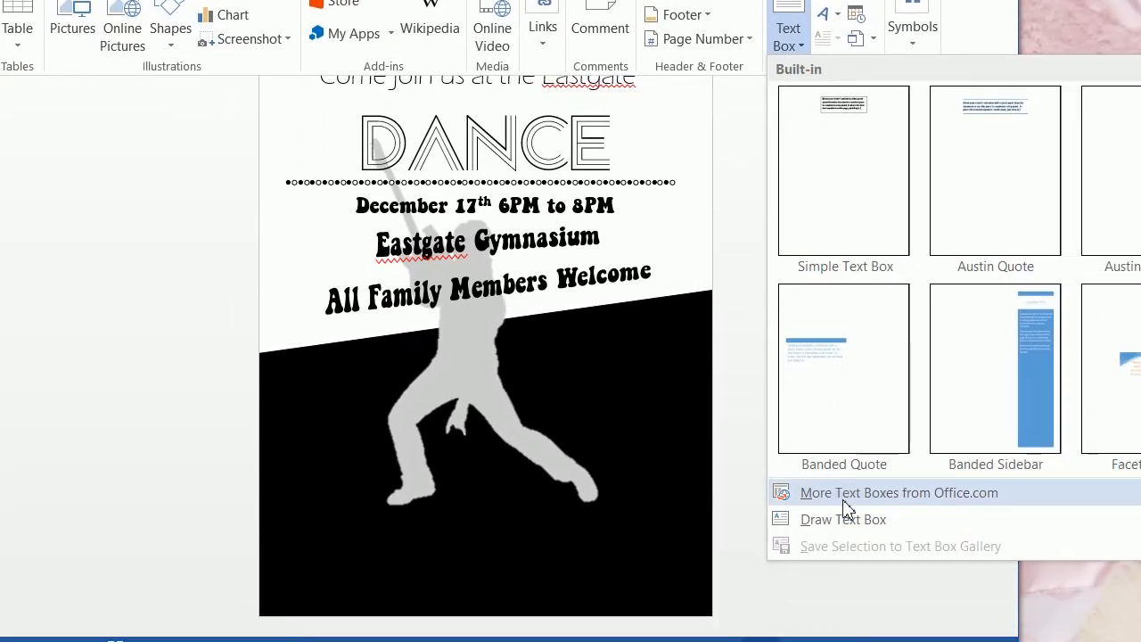
pyautogui.click(994, 628)
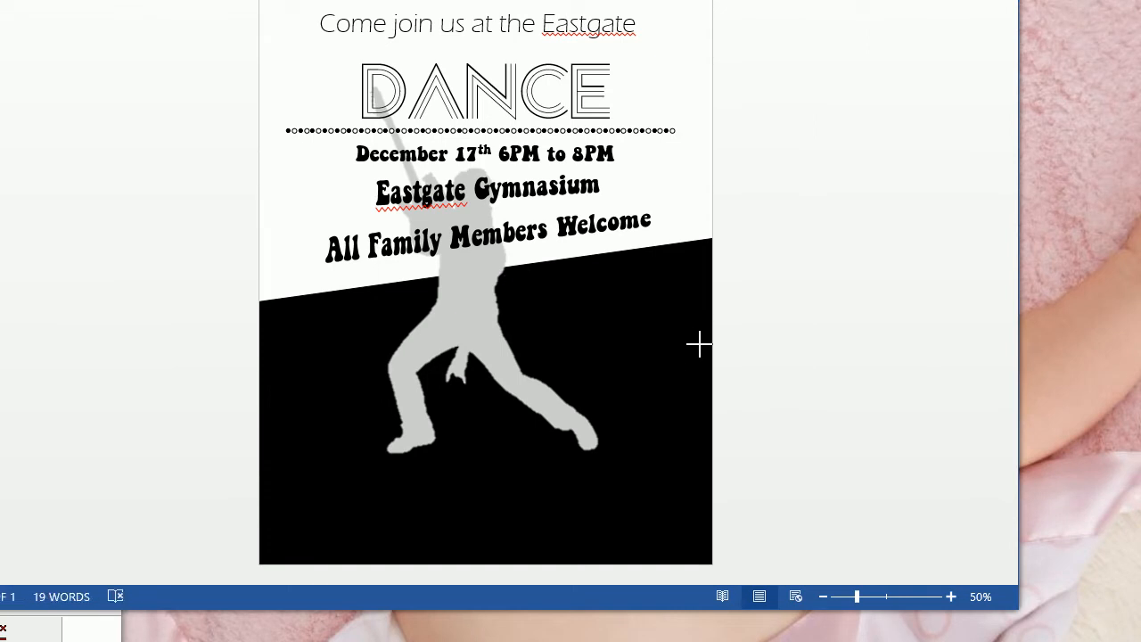
pyautogui.moveTo(526, 280); pyautogui.dragTo(697, 342)
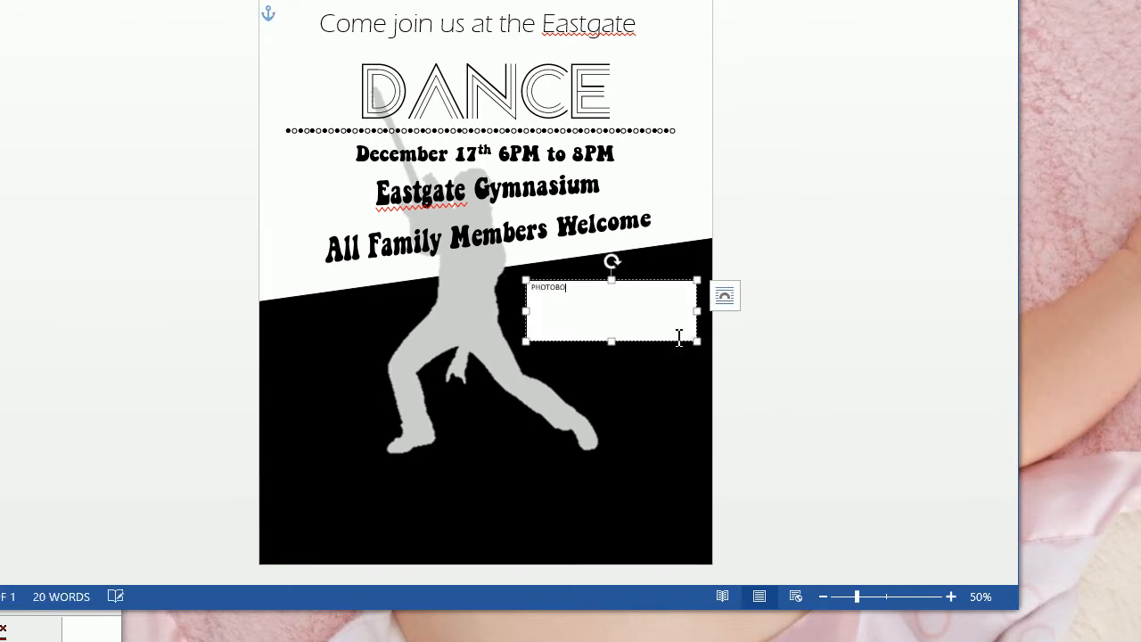
# Step: Format the PHOTOBOOTH text in the CF Punk Forever font at size 48
pyautogui.moveTo(619, 285); pyautogui.dragTo(507, 294)
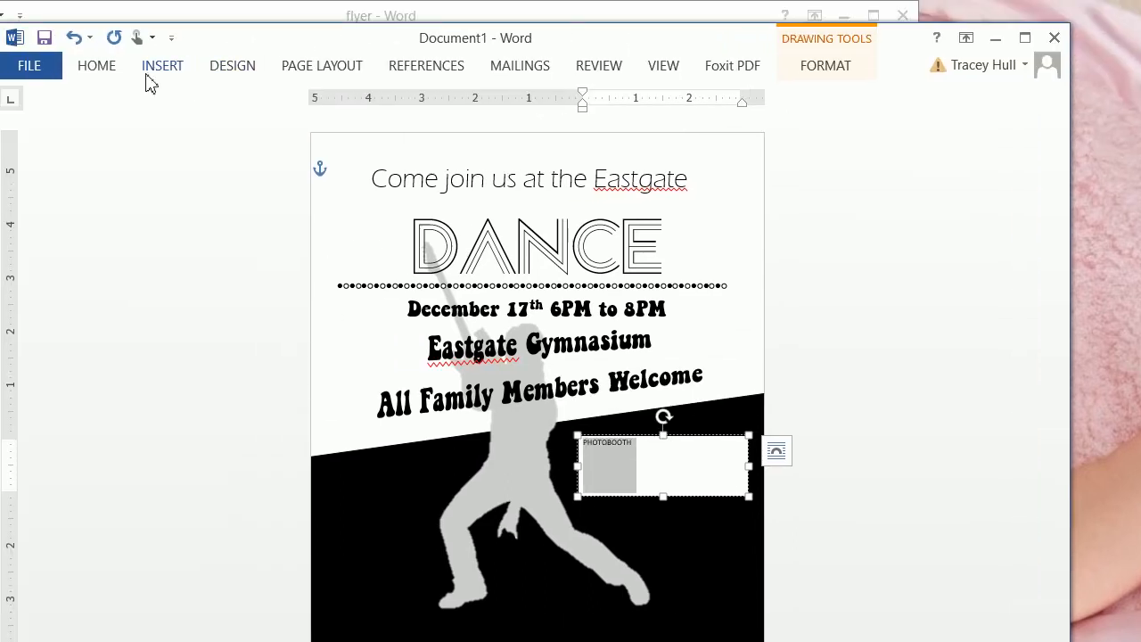
pyautogui.click(96, 68)
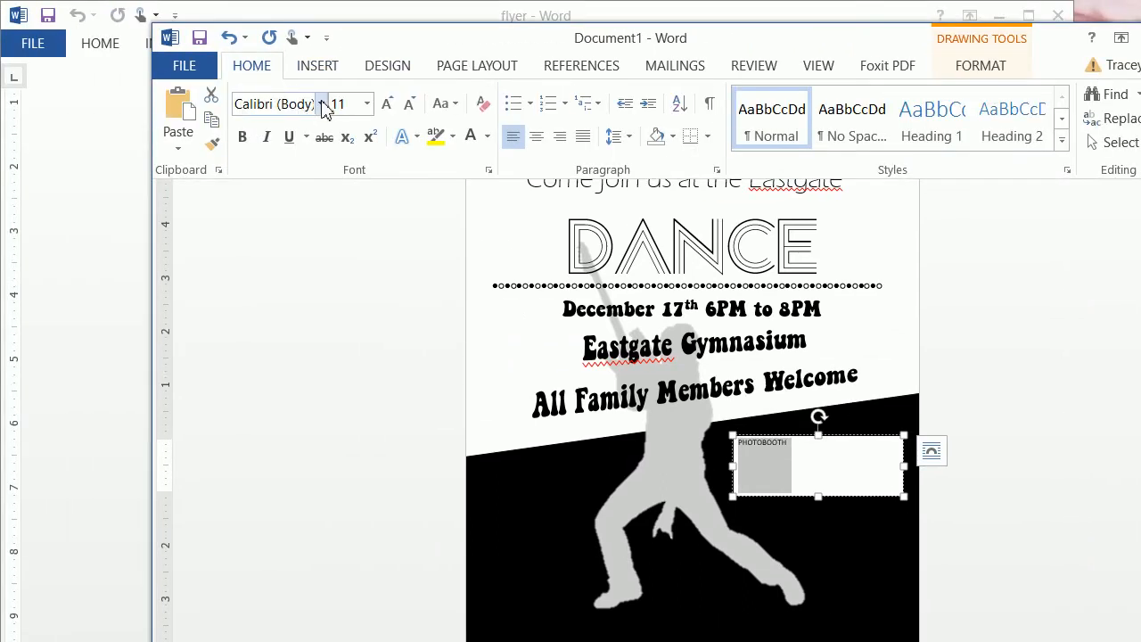
pyautogui.click(322, 104)
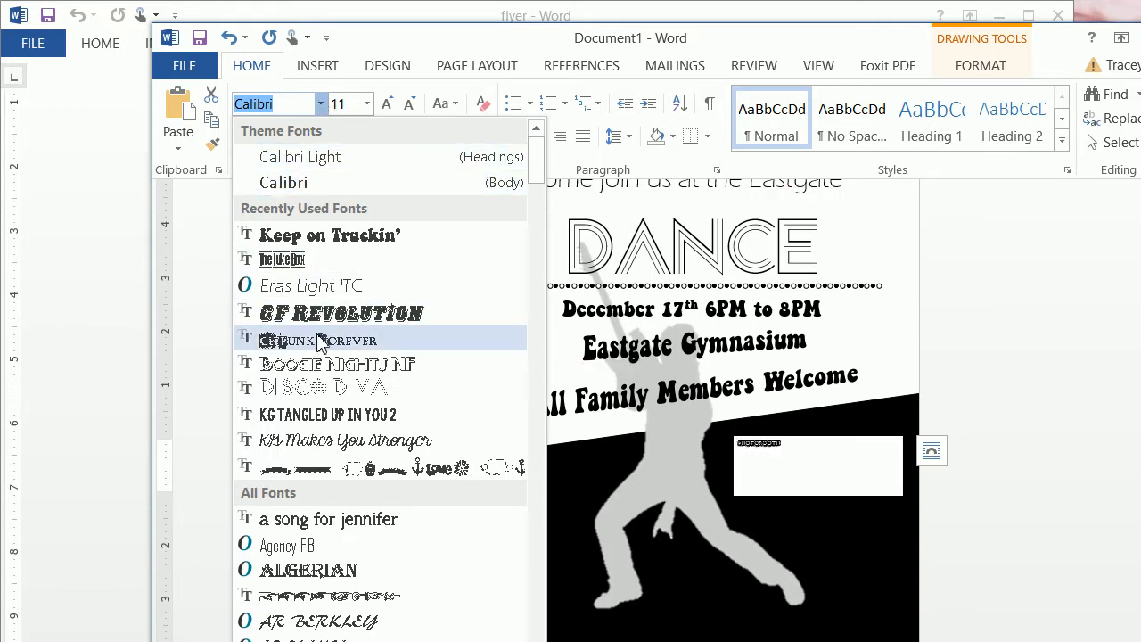
pyautogui.click(321, 344)
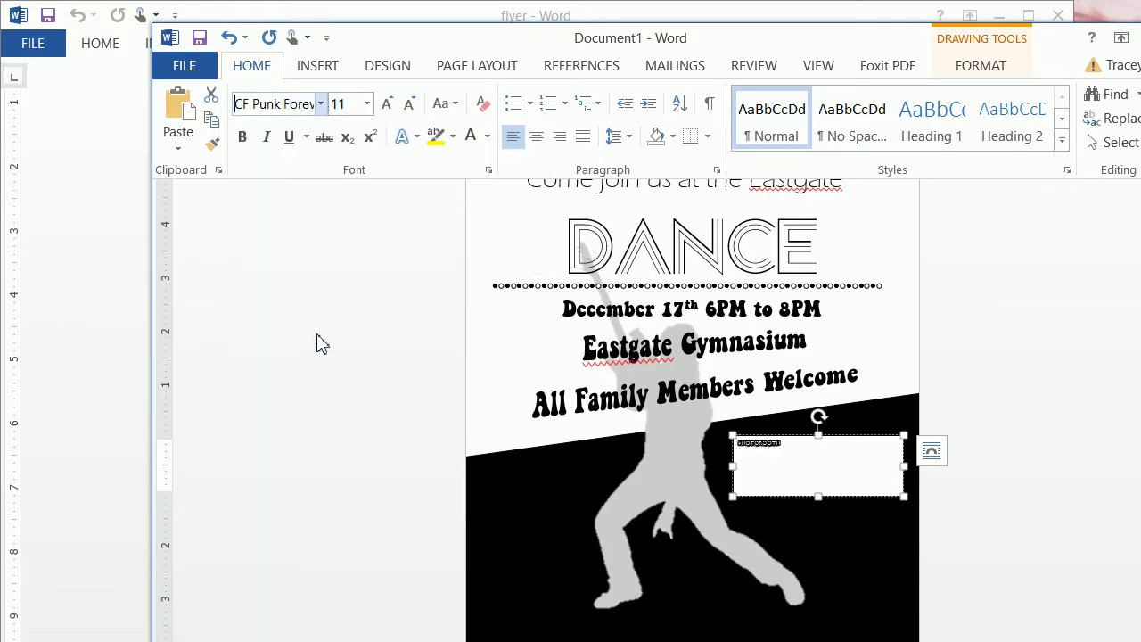
pyautogui.click(366, 105)
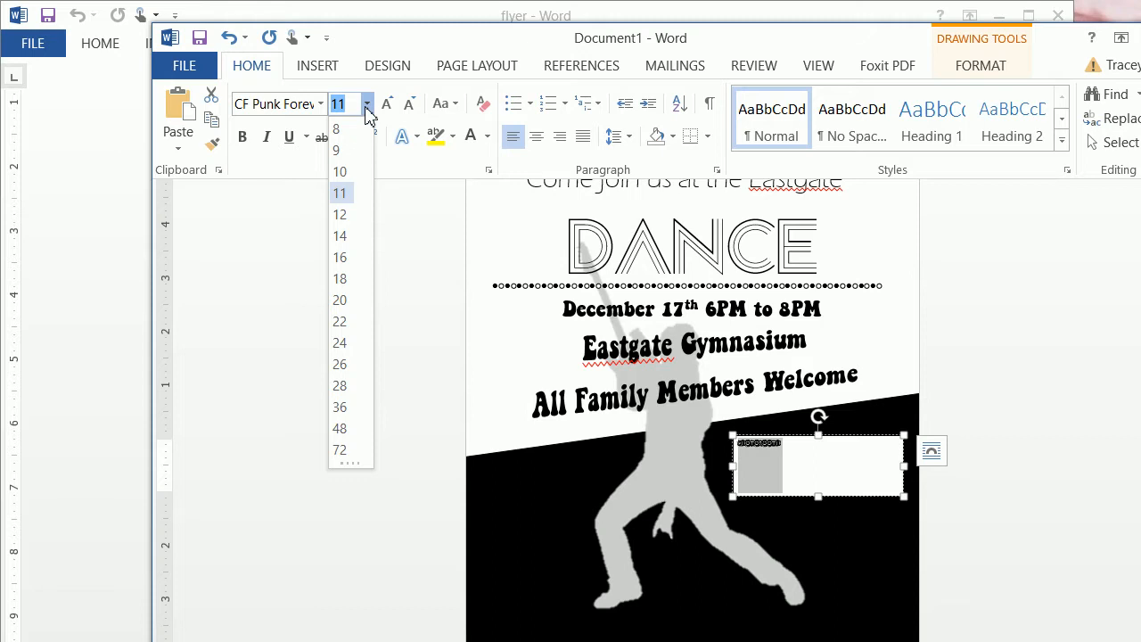
pyautogui.write('48')
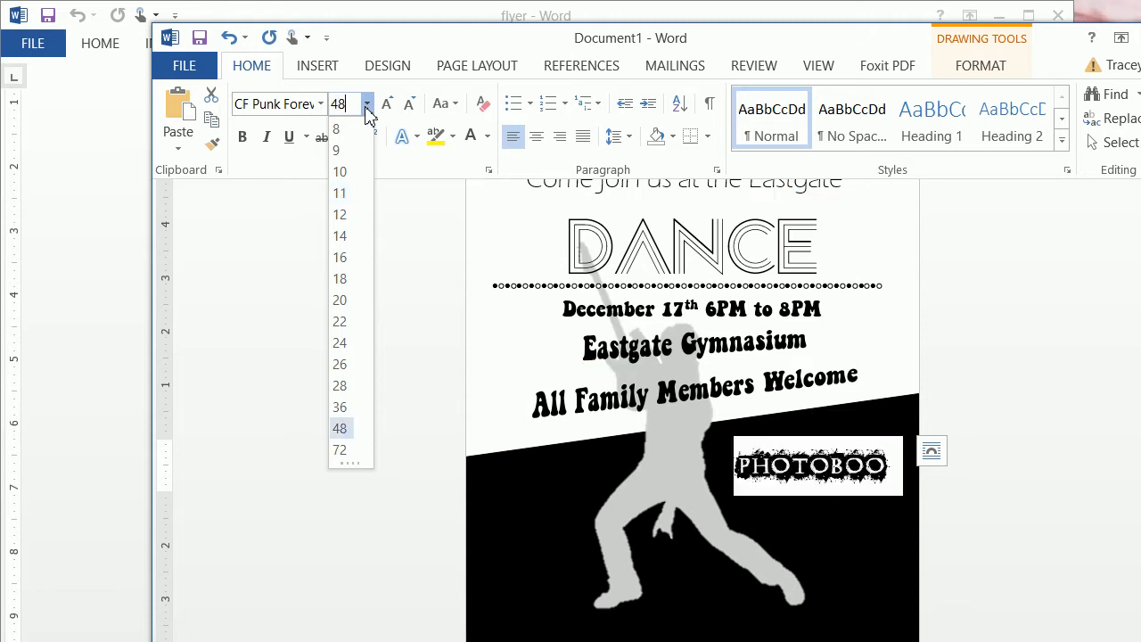
pyautogui.press('Return')
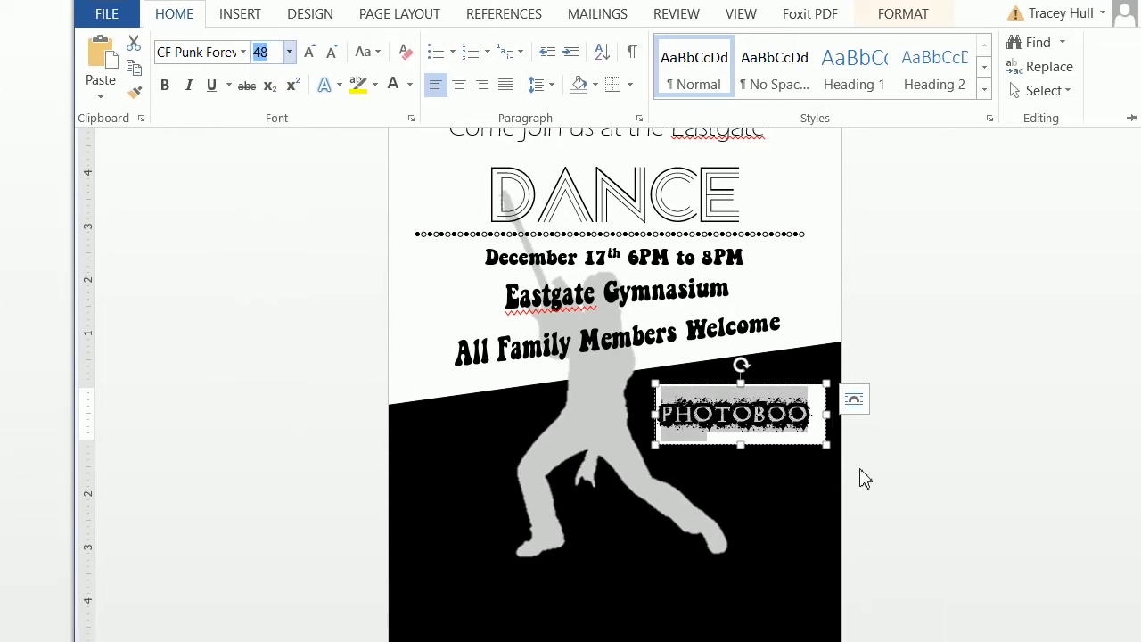
# Step: Widen the PHOTOBOOTH text box on both sides so the whole word fits on one line
pyautogui.click(829, 420)
pyautogui.moveTo(828, 415); pyautogui.dragTo(848, 417)
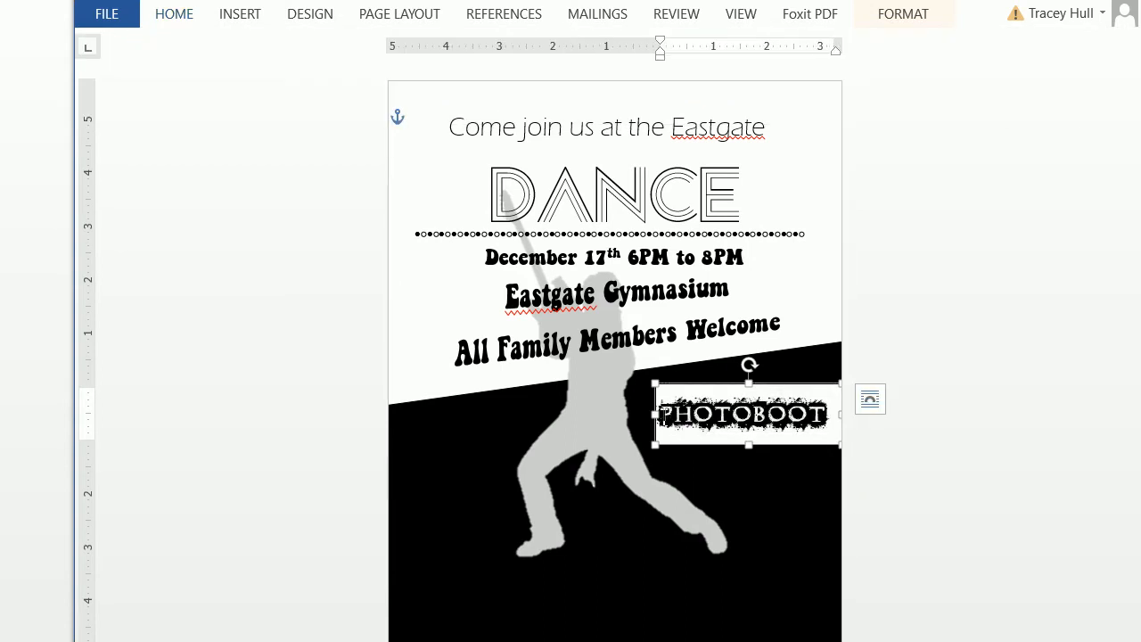
pyautogui.moveTo(654, 415); pyautogui.dragTo(635, 414)
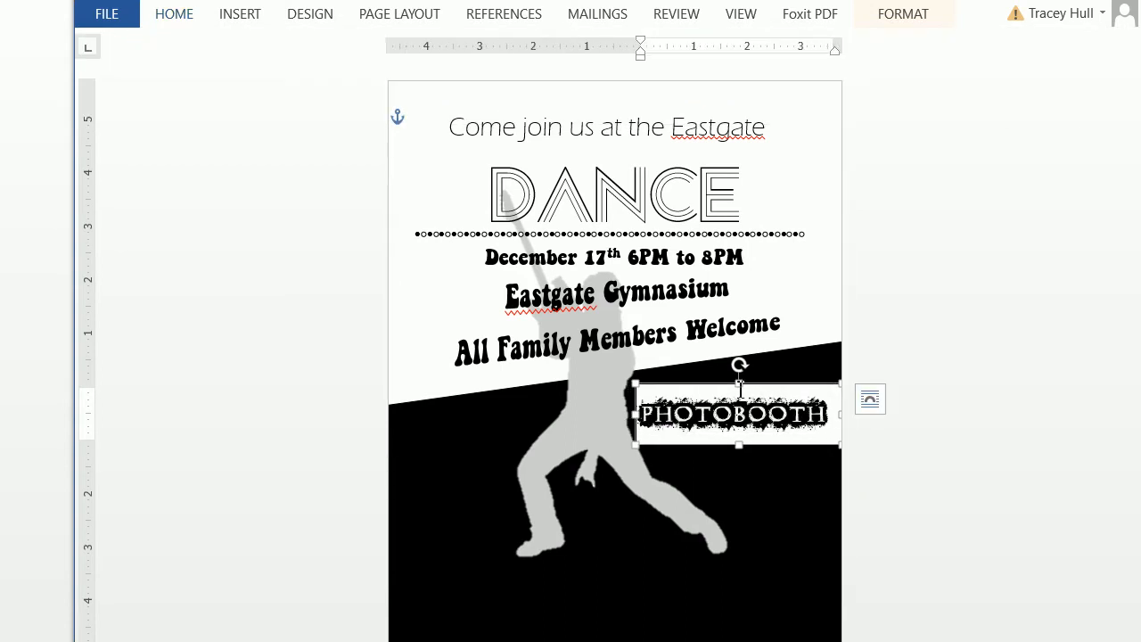
# Step: Remove the fill and outline from the PHOTOBOOTH text box
pyautogui.moveTo(828, 416); pyautogui.dragTo(638, 416)
pyautogui.click(842, 71)
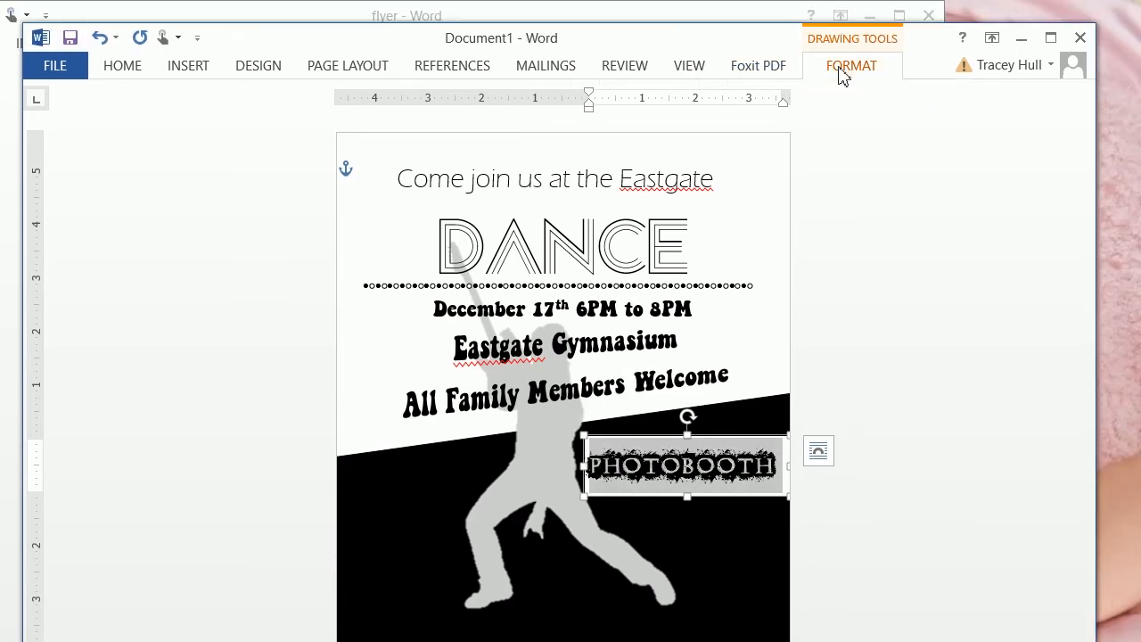
pyautogui.click(410, 95)
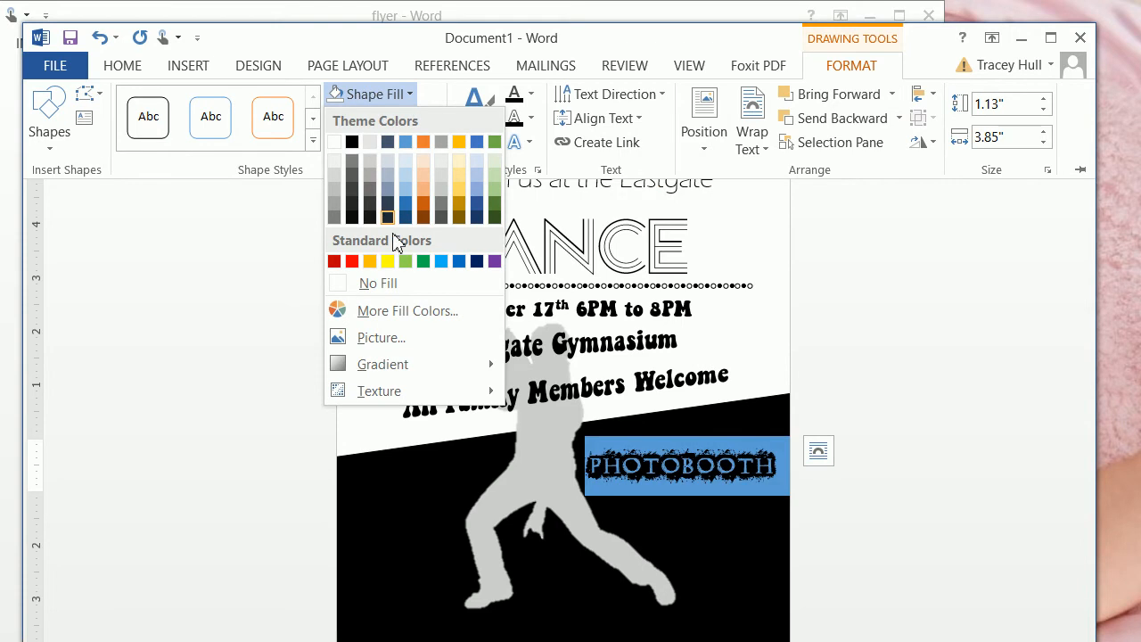
pyautogui.click(395, 284)
pyautogui.click(383, 120)
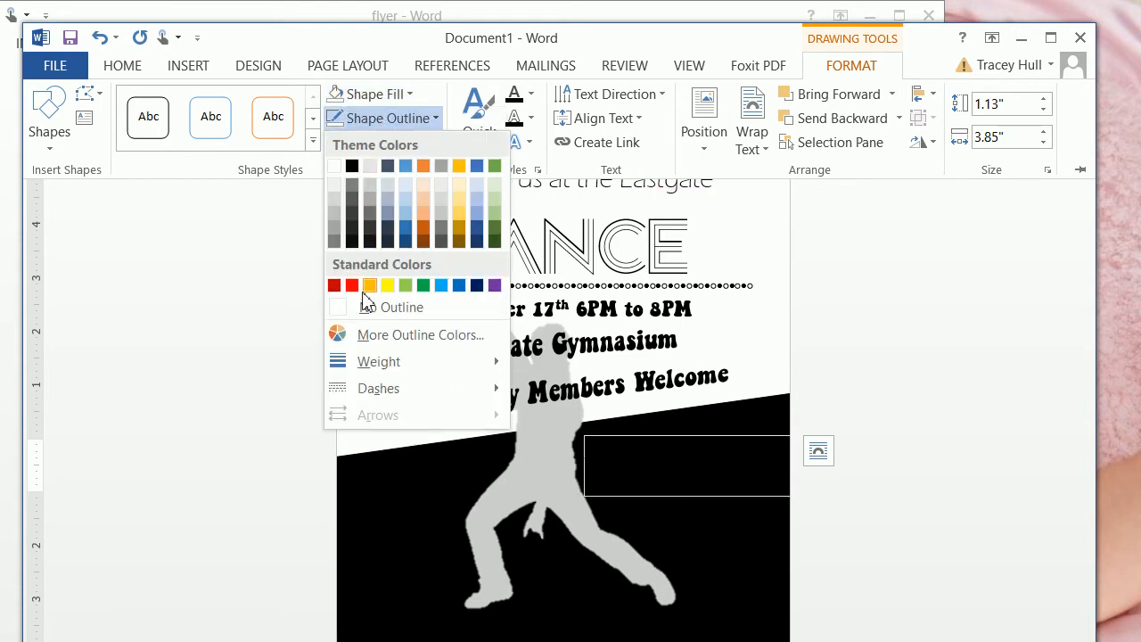
pyautogui.click(365, 303)
# Step: Color the PHOTOBOOTH text white and tilt the label slightly counterclockwise to follow the slope of the black area
pyautogui.click(125, 67)
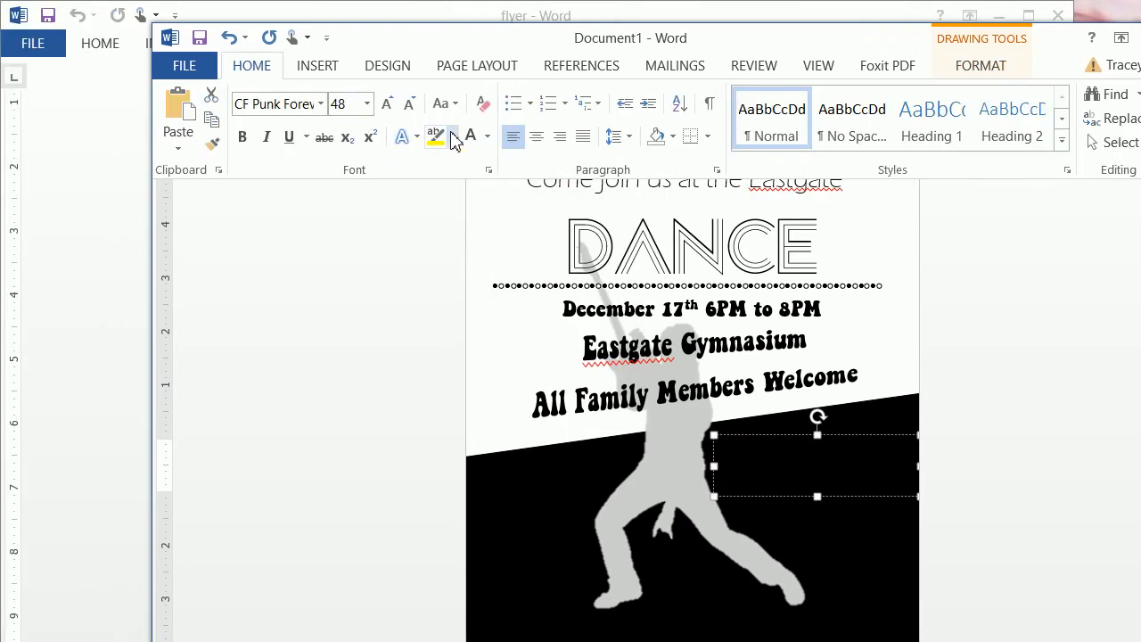
pyautogui.click(477, 141)
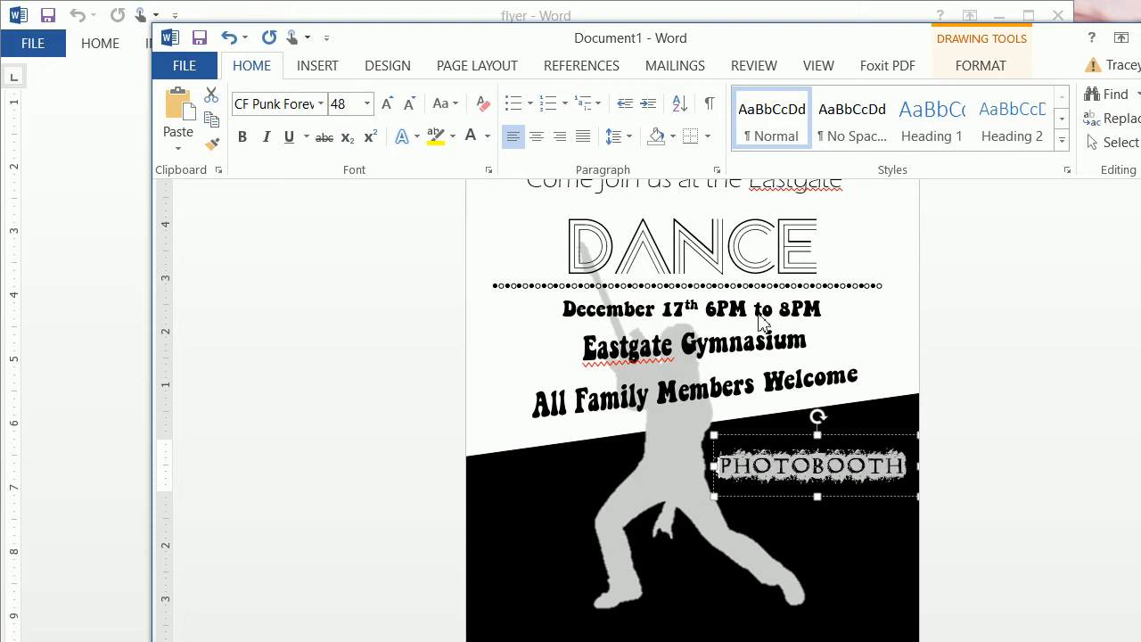
pyautogui.click(792, 420)
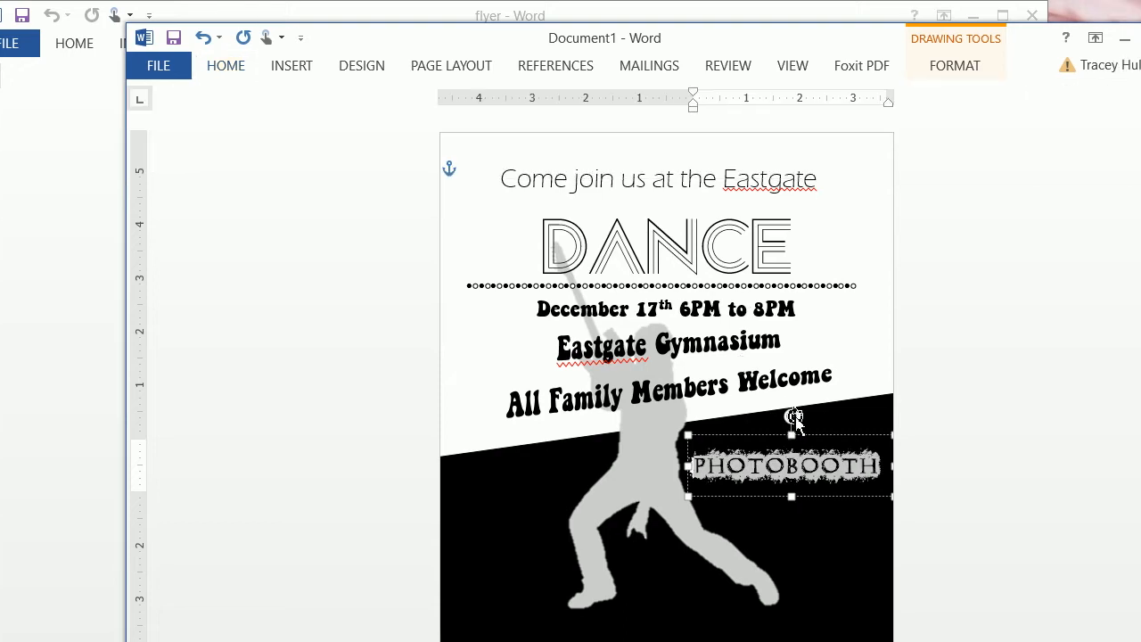
pyautogui.moveTo(793, 417); pyautogui.dragTo(784, 416)
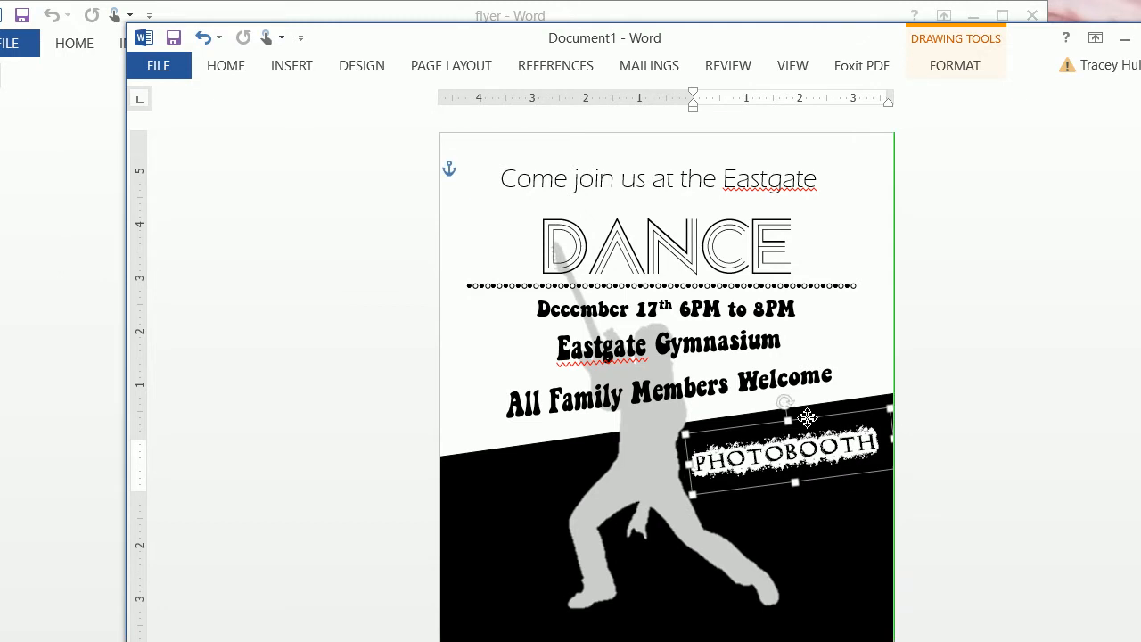
pyautogui.click(853, 546)
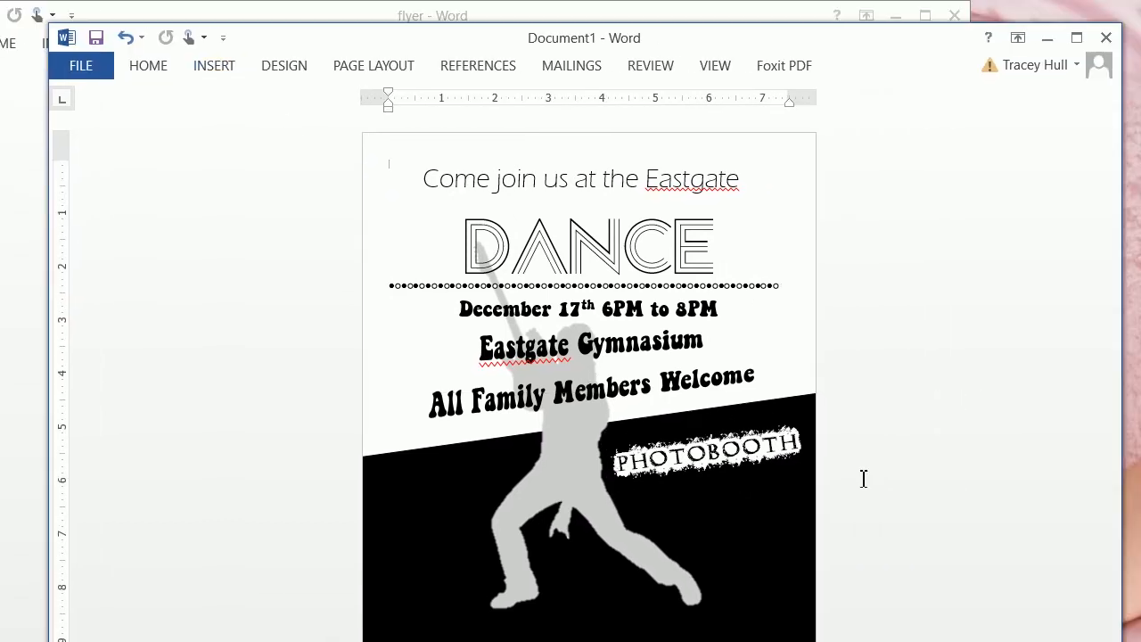
# Step: Copy the PHOTOBOOTH label and paste a duplicate onto the flyer, keeping its source formatting
pyautogui.click(766, 461)
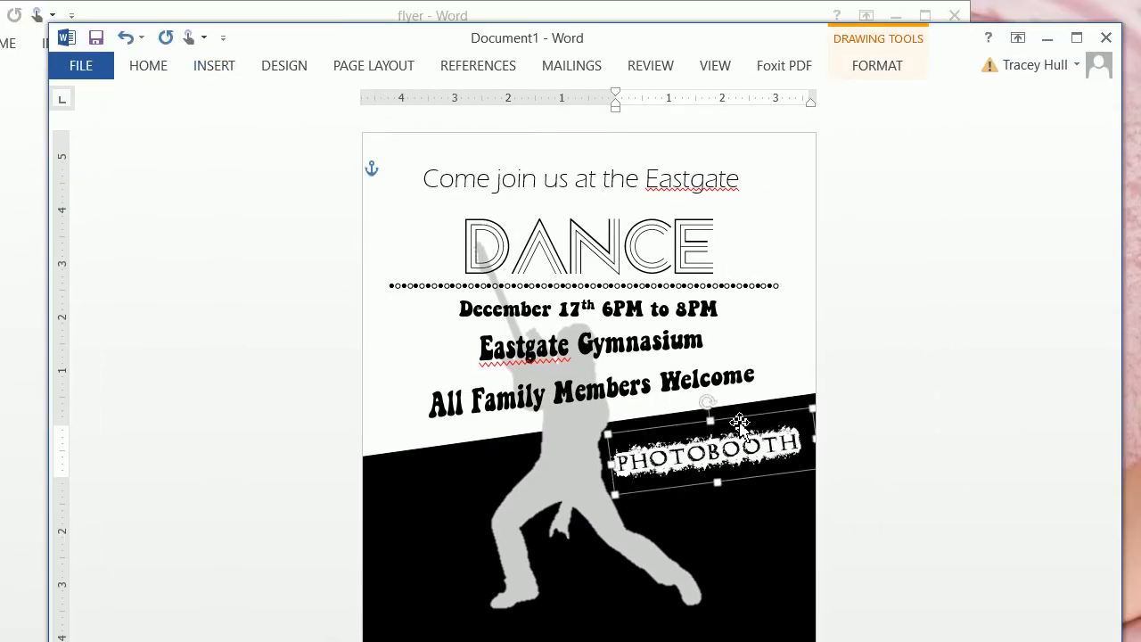
pyautogui.rightClick(739, 423)
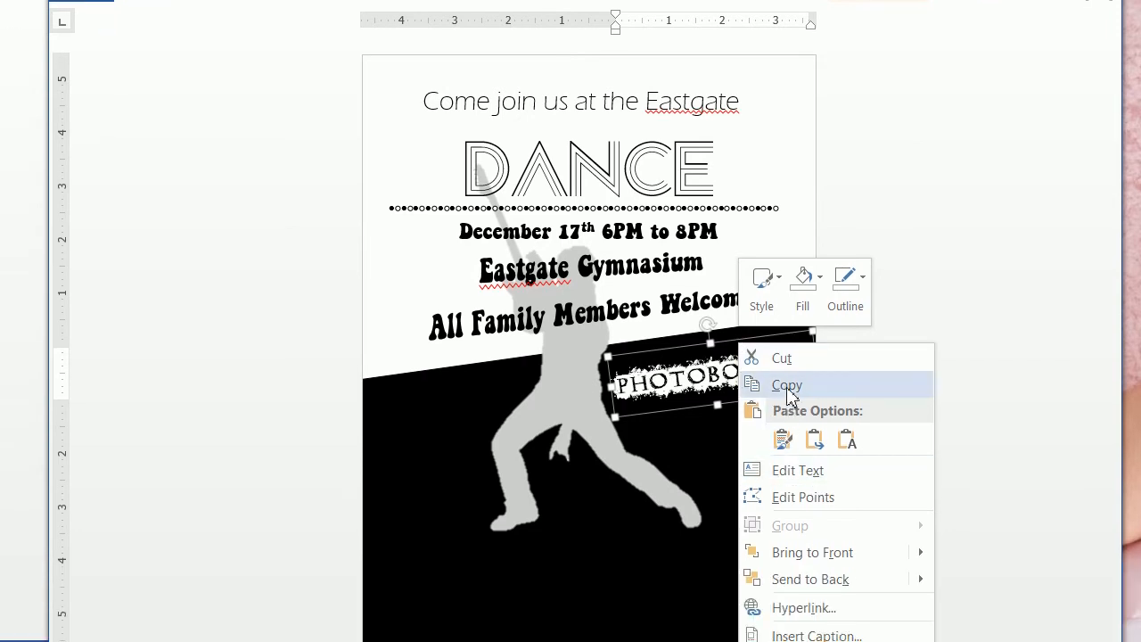
pyautogui.click(787, 385)
pyautogui.click(749, 445)
pyautogui.rightClick(748, 445)
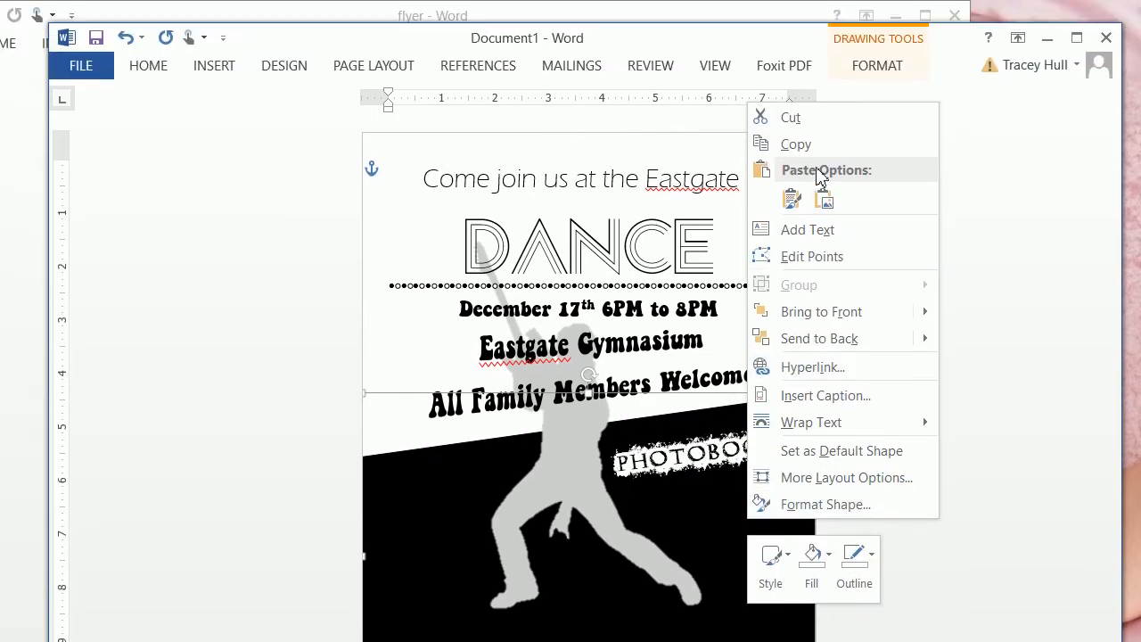
pyautogui.click(791, 200)
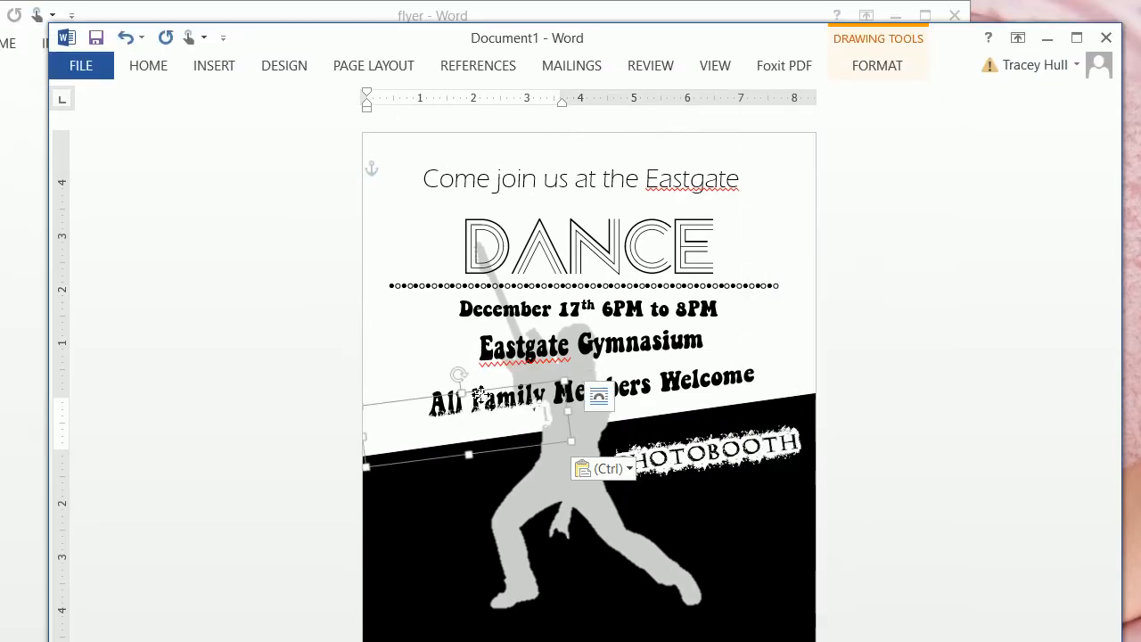
# Step: Place the duplicate label on the black area across the guitarist from PHOTOBOOTH and change its text to "PRIZES"
pyautogui.moveTo(480, 397); pyautogui.dragTo(505, 487)
pyautogui.click(504, 488)
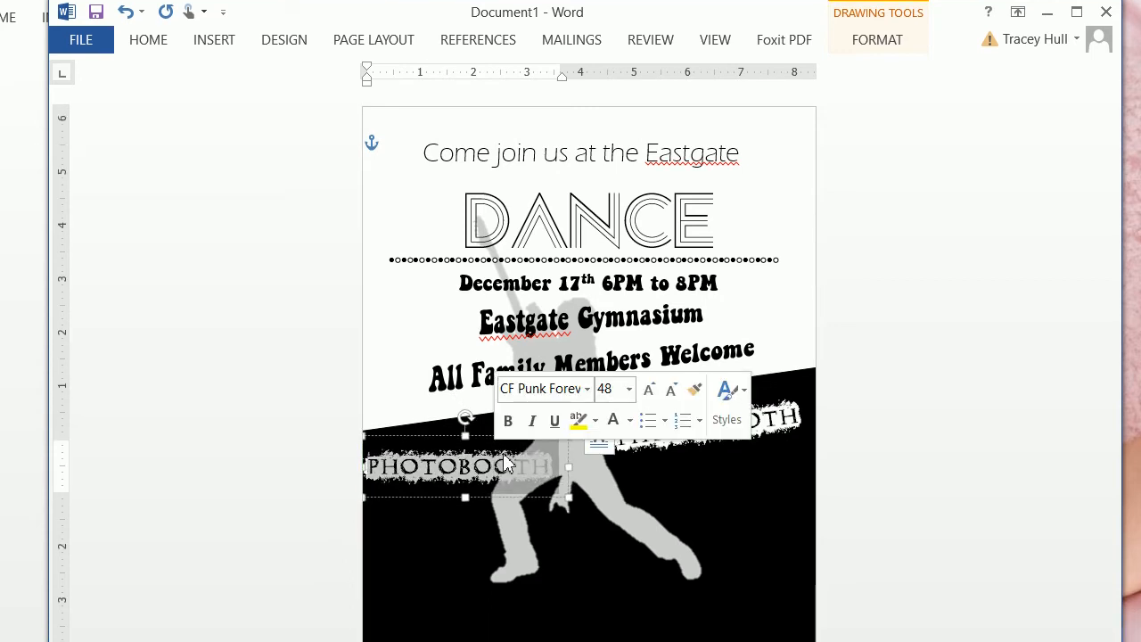
pyautogui.write('PRIZES')
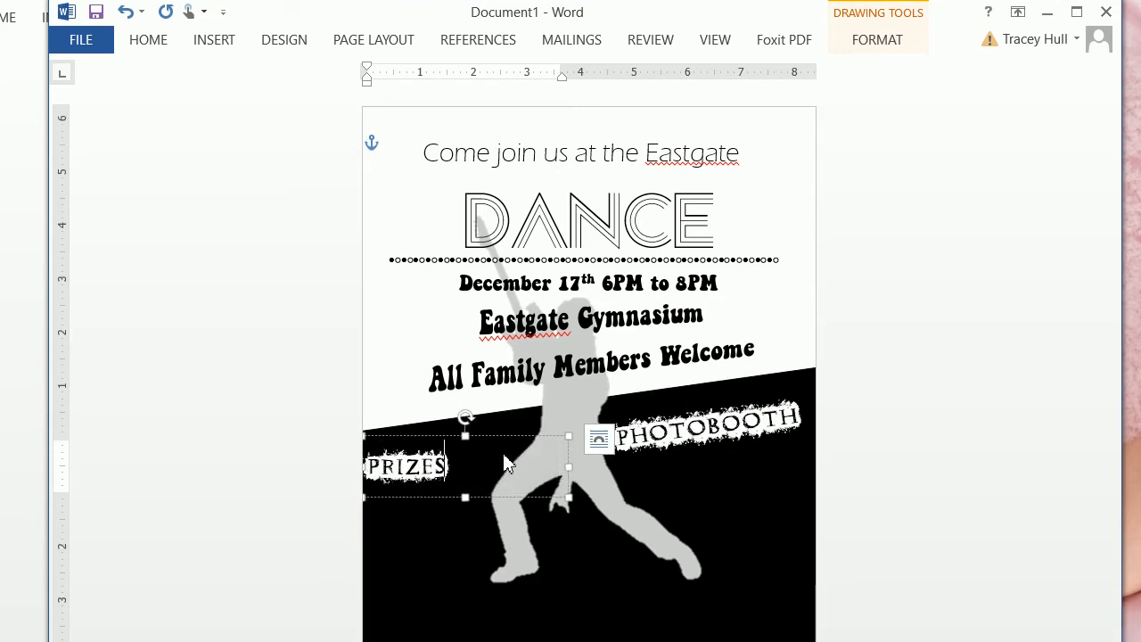
pyautogui.click(478, 436)
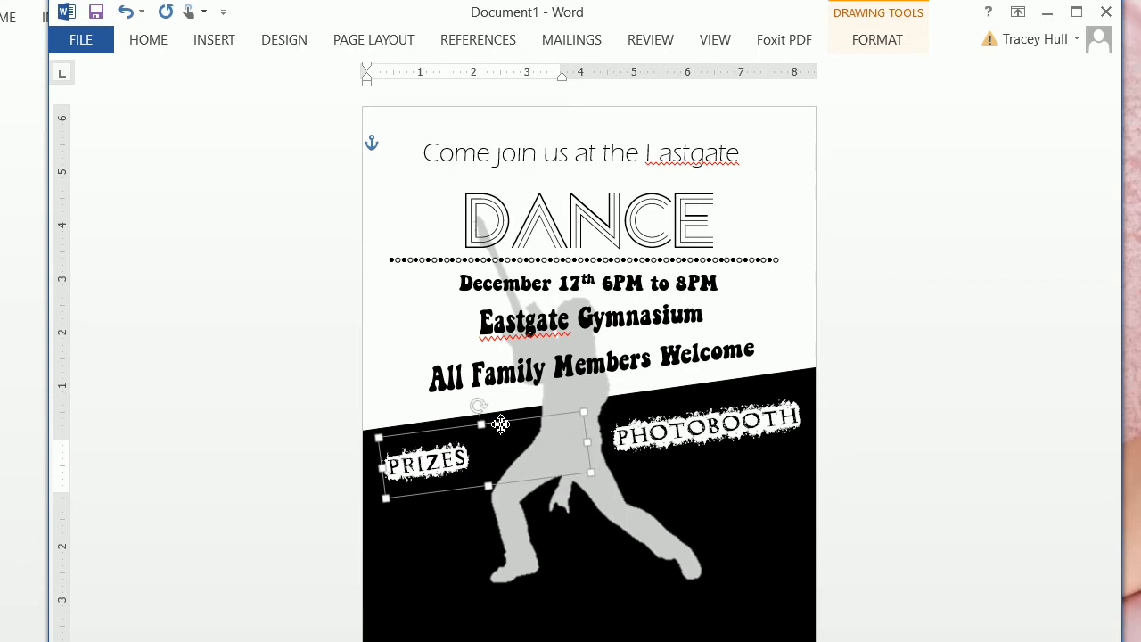
pyautogui.click(591, 499)
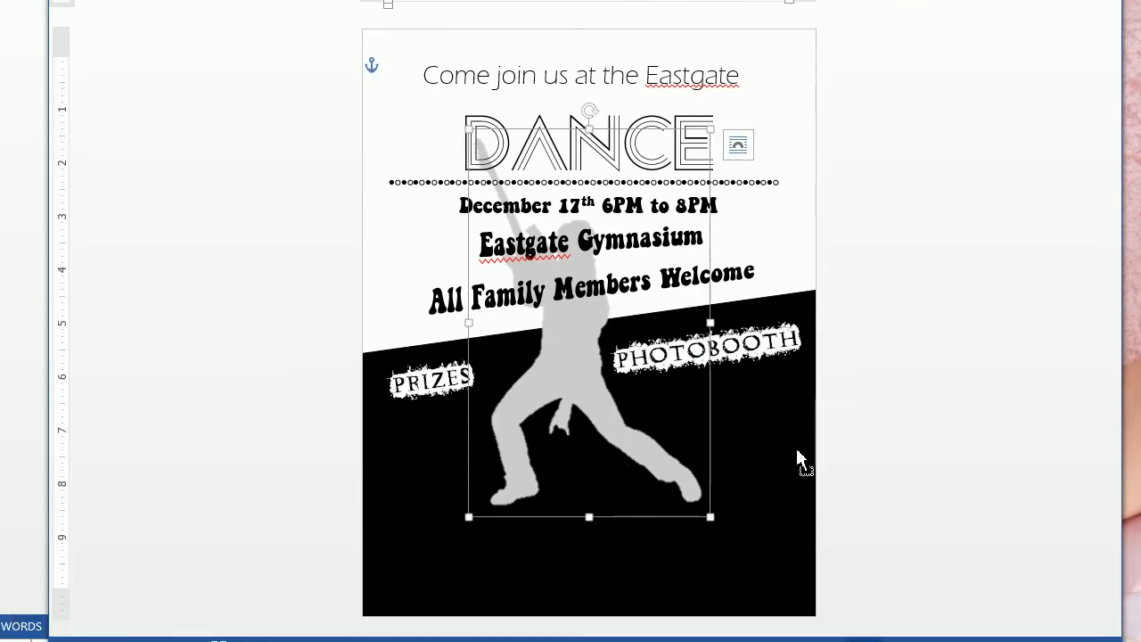
# Step: Paste another copy of the PHOTOBOOTH label and place it directly below the original
pyautogui.click(738, 222)
pyautogui.click(739, 523)
pyautogui.hotkey('ctrl', 'v')
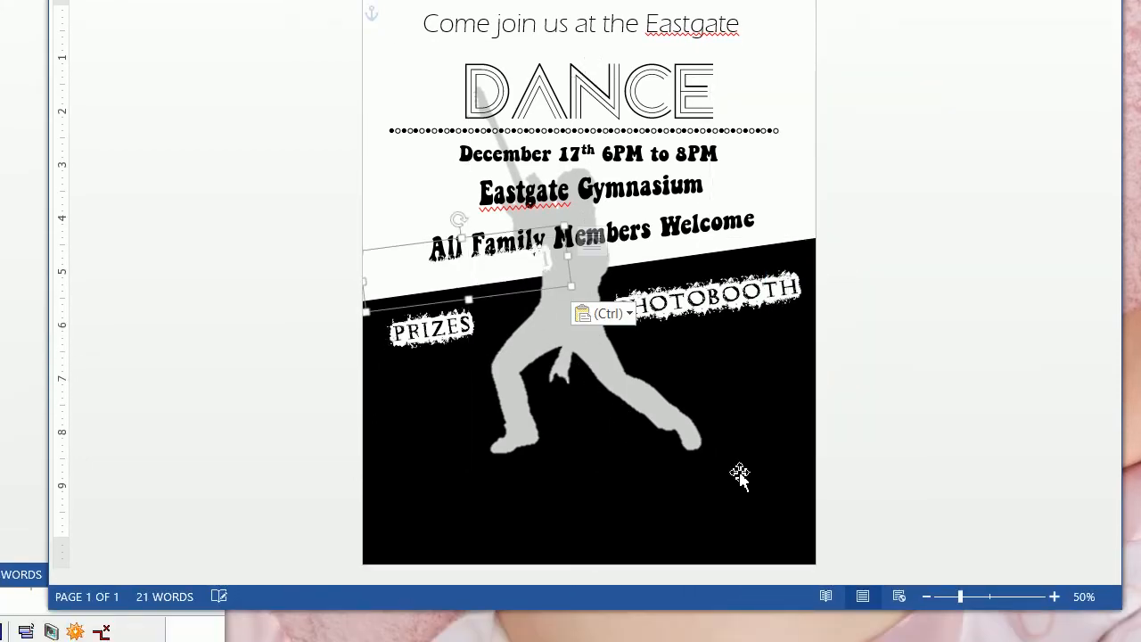
pyautogui.moveTo(470, 239); pyautogui.dragTo(727, 319)
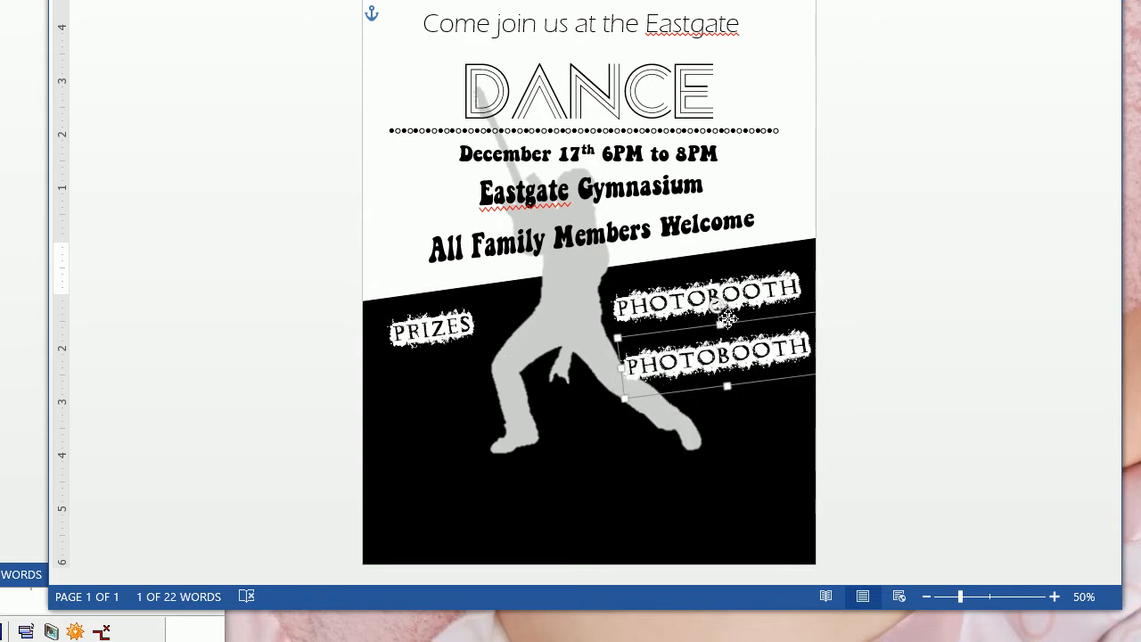
# Step: Change the lower PHOTOBOOTH copy's text to "COOKIES" in capitals and tilt the label slightly clockwise within the page
pyautogui.doubleClick(726, 373)
pyautogui.write('Cookie')
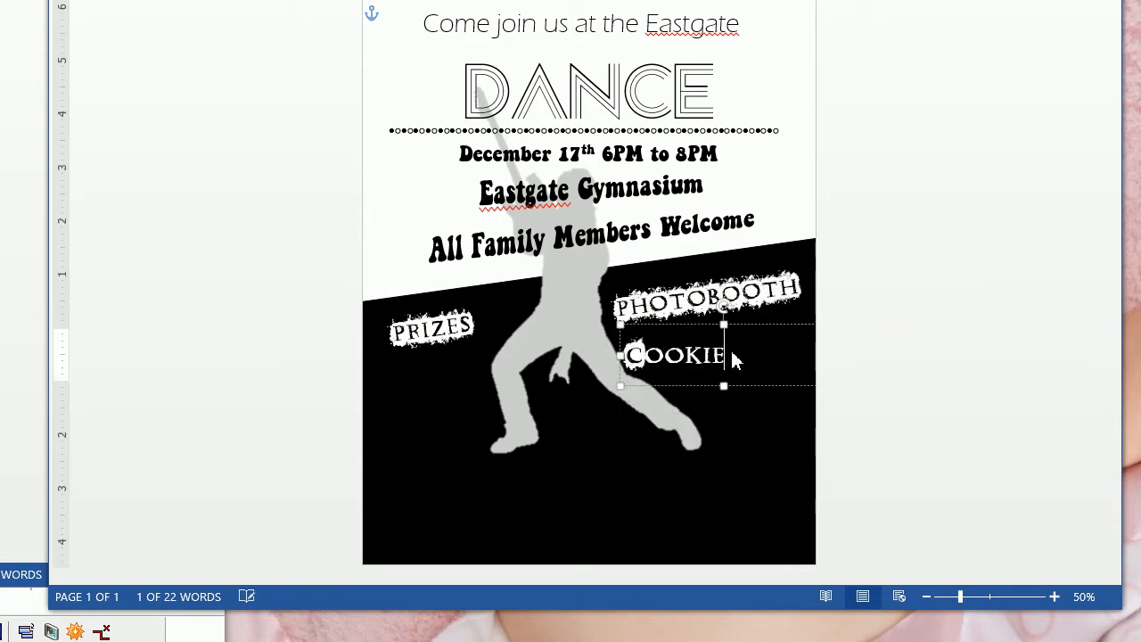
pyautogui.press('BackSpace')
pyautogui.press('BackSpace')
pyautogui.press('BackSpace')
pyautogui.press('BackSpace')
pyautogui.press('BackSpace')
pyautogui.press('BackSpace')
pyautogui.write('COOKI')
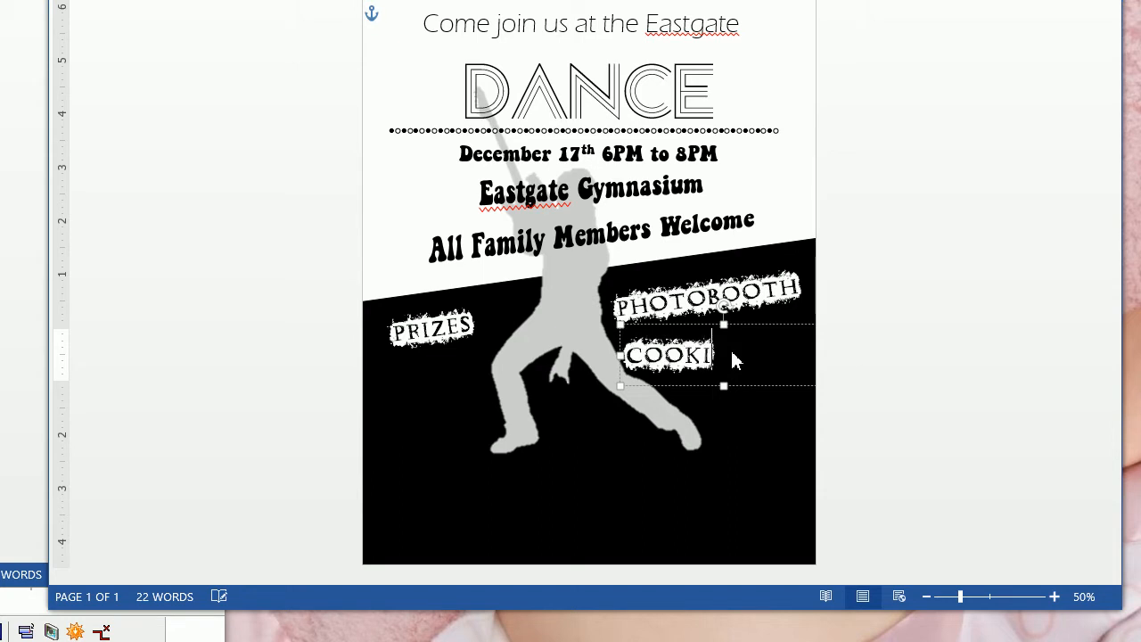
pyautogui.write('ES')
pyautogui.moveTo(729, 305); pyautogui.dragTo(803, 343)
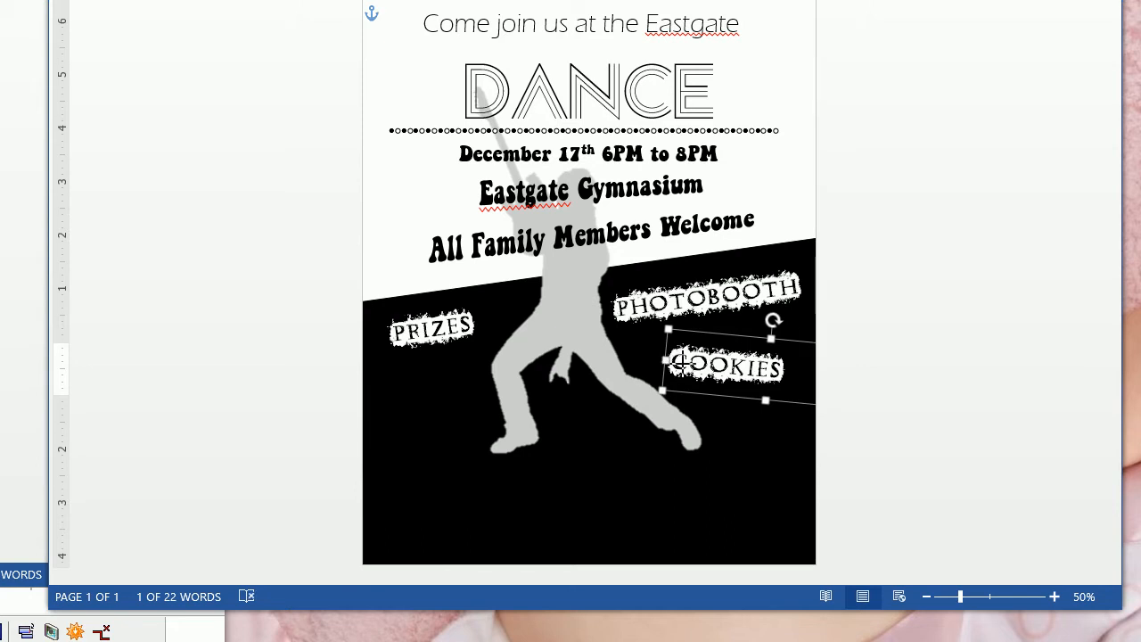
pyautogui.moveTo(677, 362); pyautogui.dragTo(680, 329)
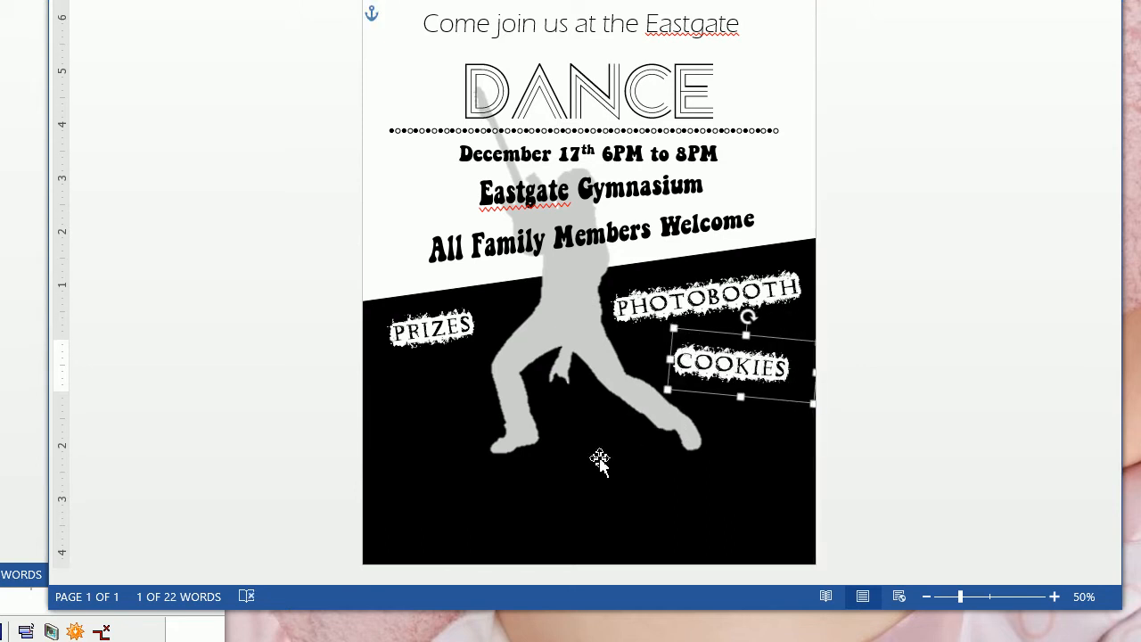
# Step: Add a "JUICE" label below PRIZES from another pasted copy of PHOTOBOOTH, tilted slightly clockwise
pyautogui.click(405, 433)
pyautogui.hotkey('ctrl', 'v')
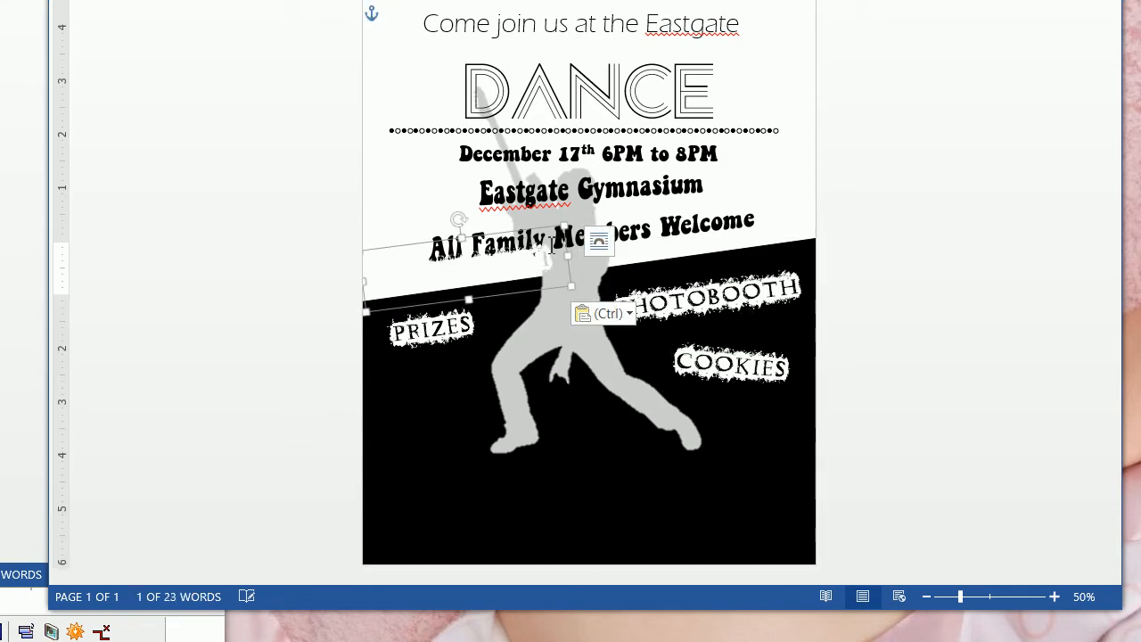
pyautogui.moveTo(546, 229); pyautogui.dragTo(537, 406)
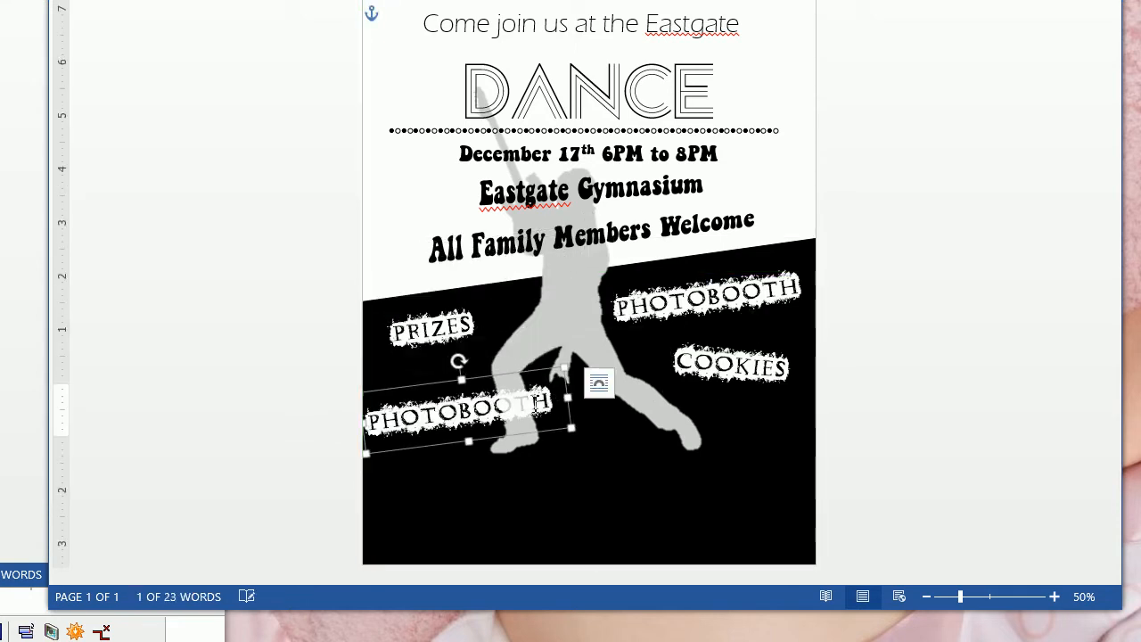
pyautogui.write('J')
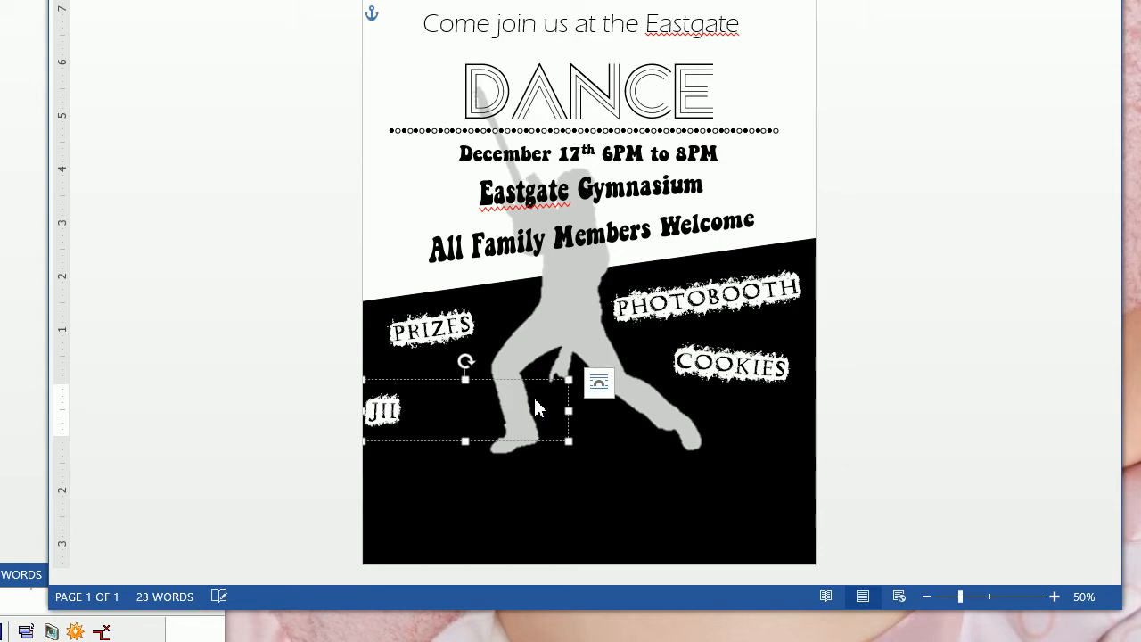
pyautogui.write('UICE')
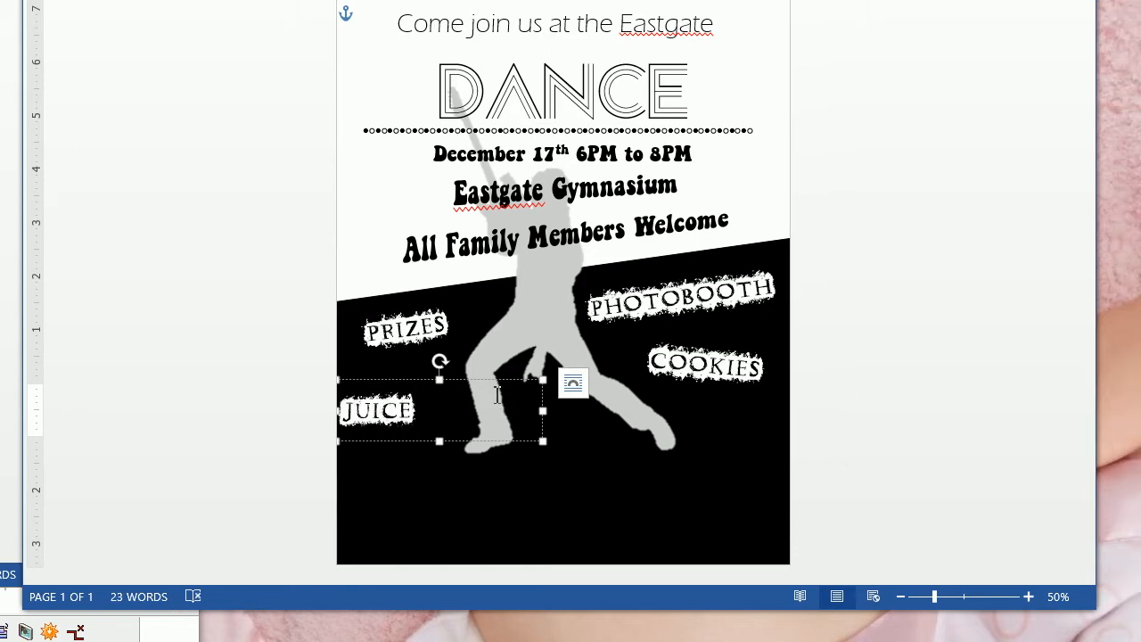
pyautogui.moveTo(443, 361)
pyautogui.mouseDown()
pyautogui.moveTo(469, 369)
pyautogui.moveTo(453, 354)
pyautogui.moveTo(450, 365)
pyautogui.mouseUp()
# Step: Add a "DJ" label below JUICE from another pasted copy of the PHOTOBOOTH label
pyautogui.click(484, 484)
pyautogui.hotkey('ctrl', 'v')
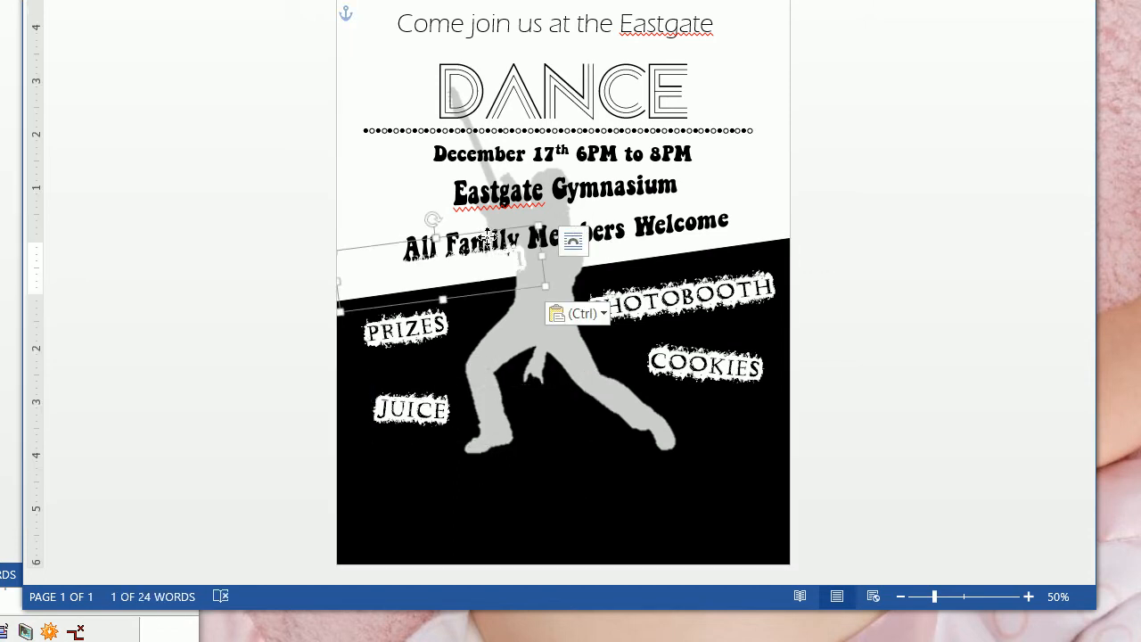
pyautogui.moveTo(489, 236); pyautogui.dragTo(531, 450)
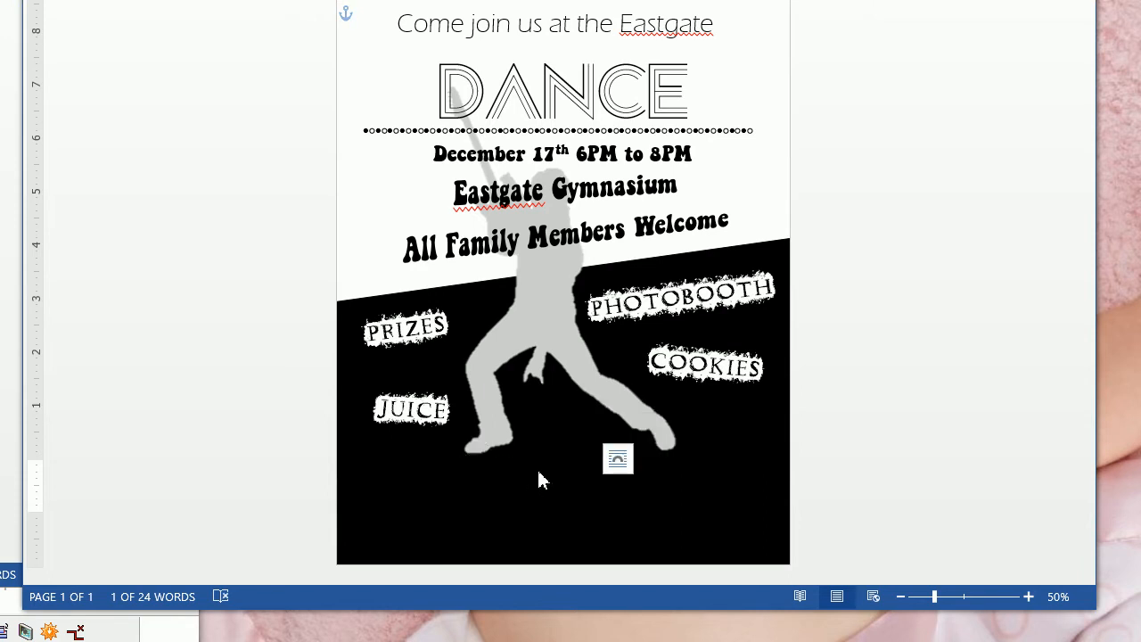
pyautogui.write('DJ')
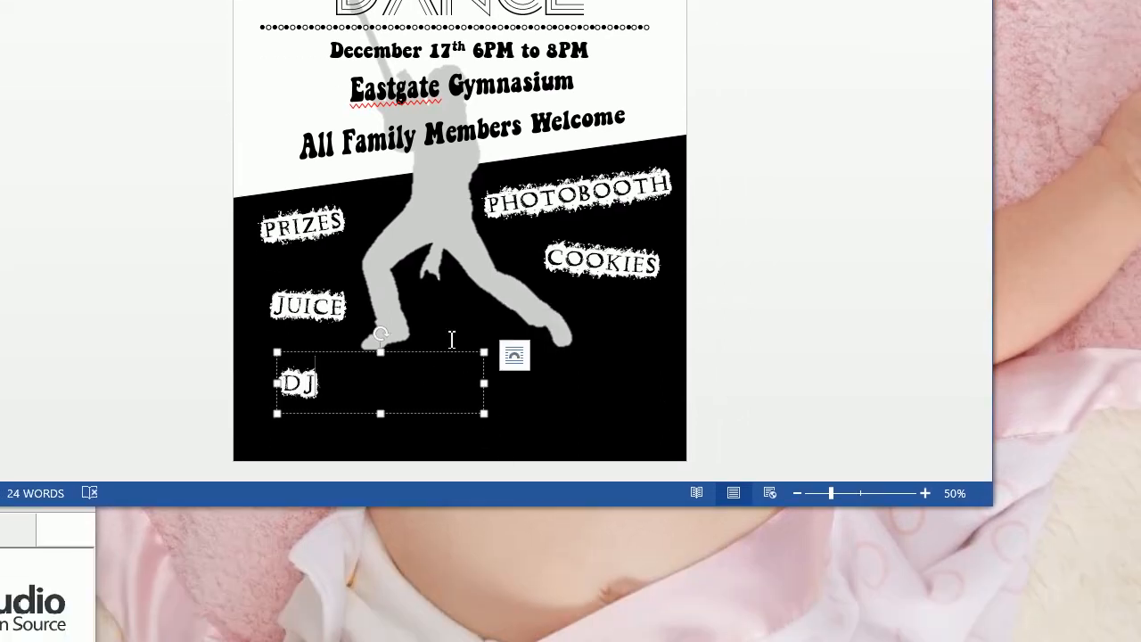
pyautogui.moveTo(437, 351); pyautogui.dragTo(351, 339)
pyautogui.click(438, 362)
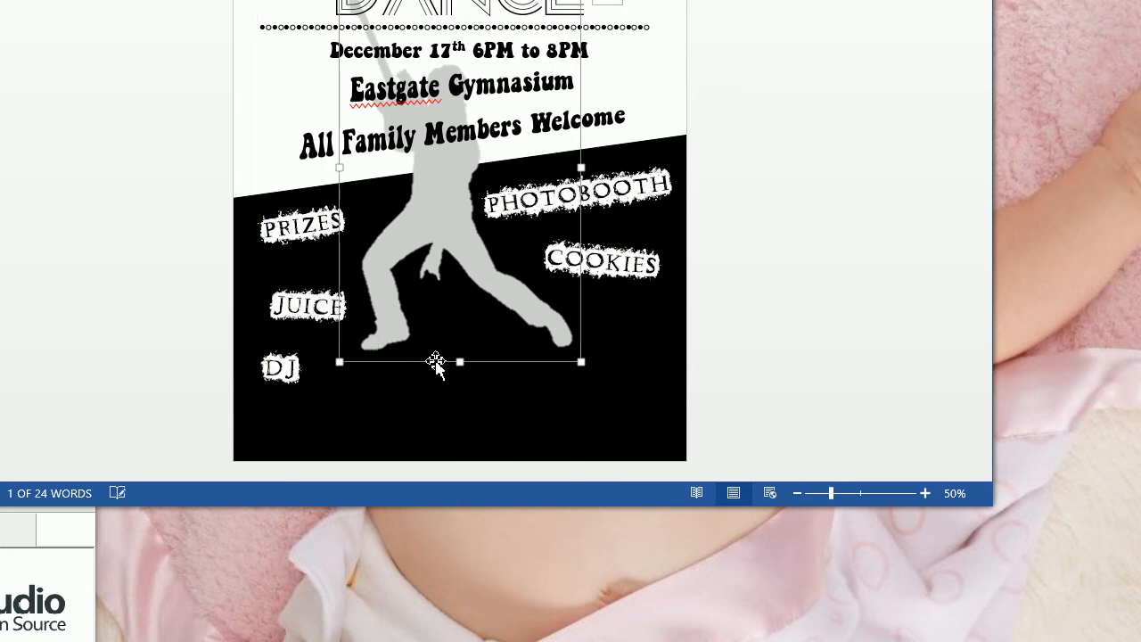
# Step: Draw a text box about 6.6" by 2.3" across the lower black area below the guitarist and enter "ROCK ON"
pyautogui.click(669, 399)
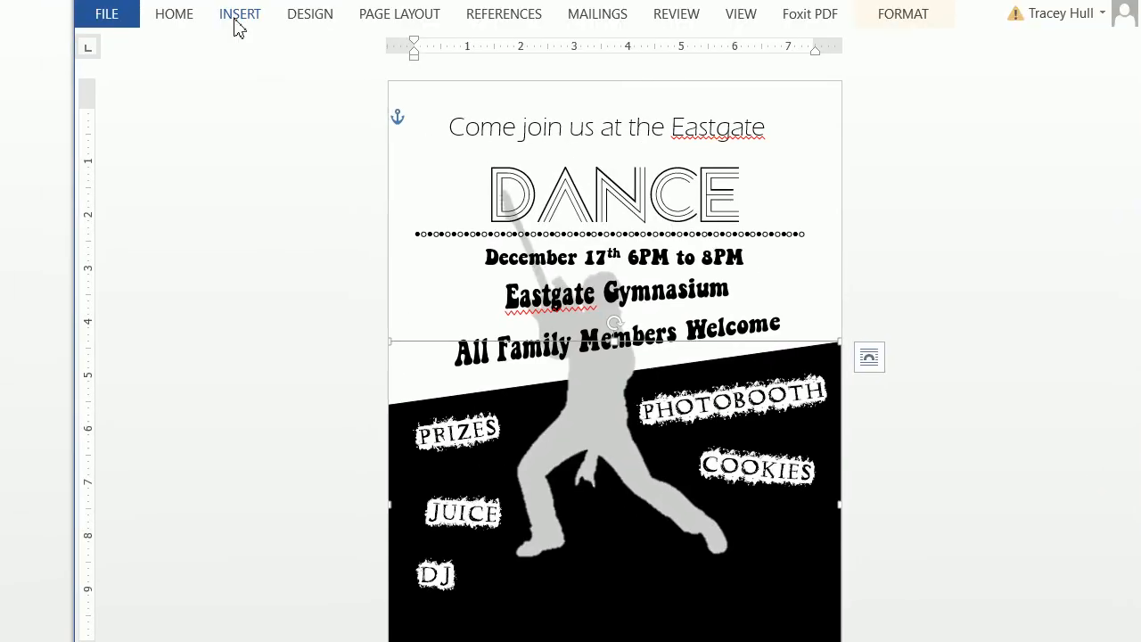
pyautogui.click(239, 18)
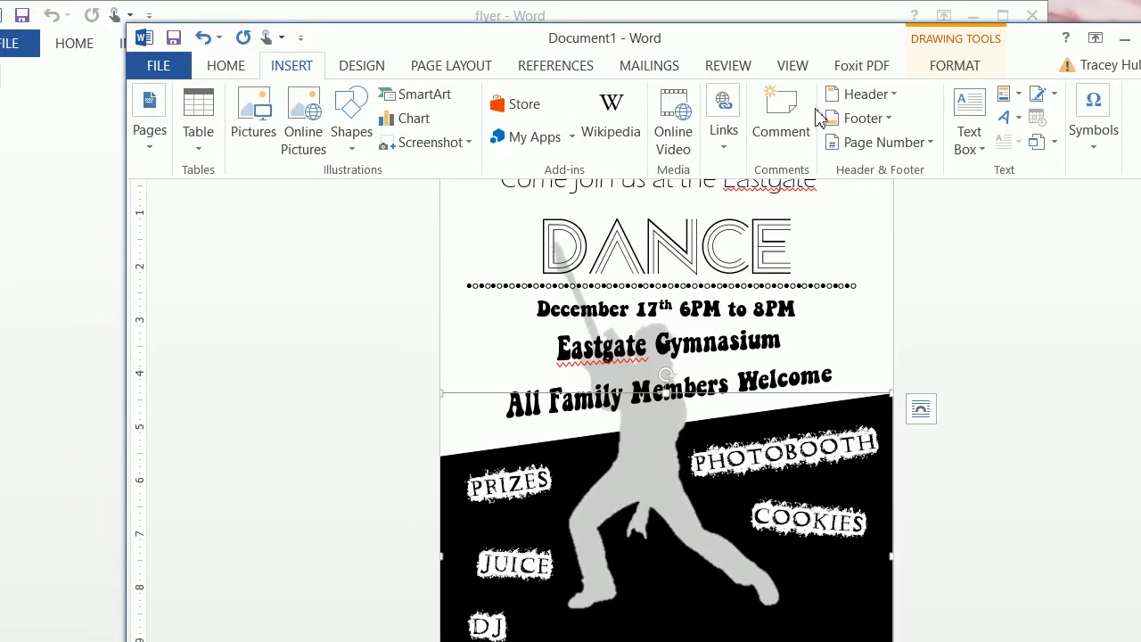
pyautogui.click(968, 112)
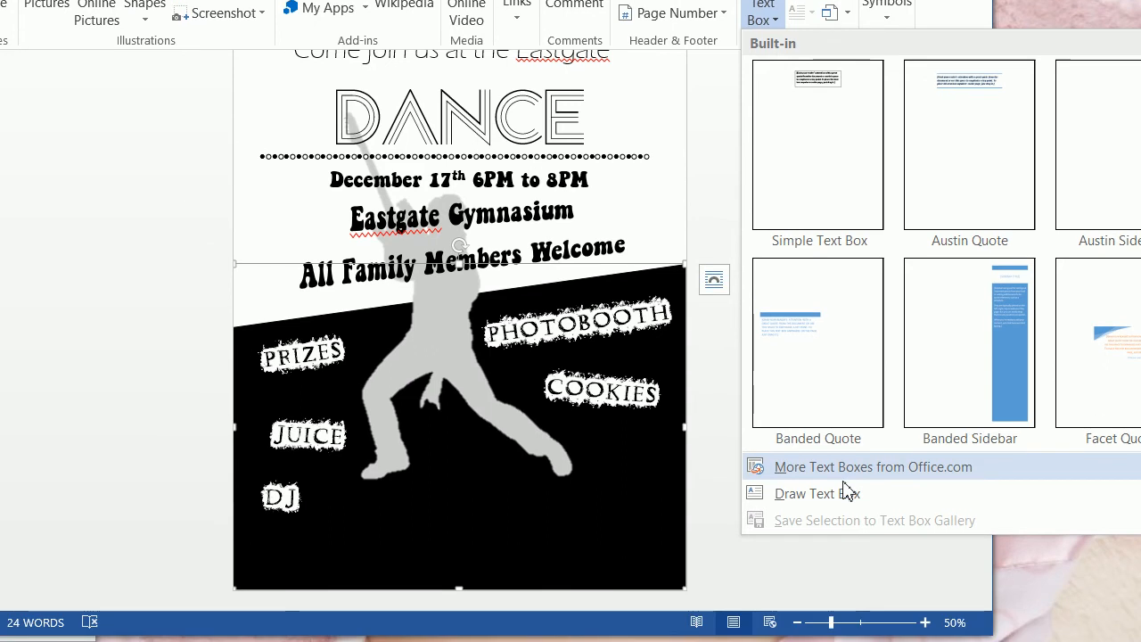
pyautogui.click(921, 622)
pyautogui.moveTo(313, 404)
pyautogui.mouseDown()
pyautogui.moveTo(687, 568)
pyautogui.moveTo(662, 519)
pyautogui.mouseUp()
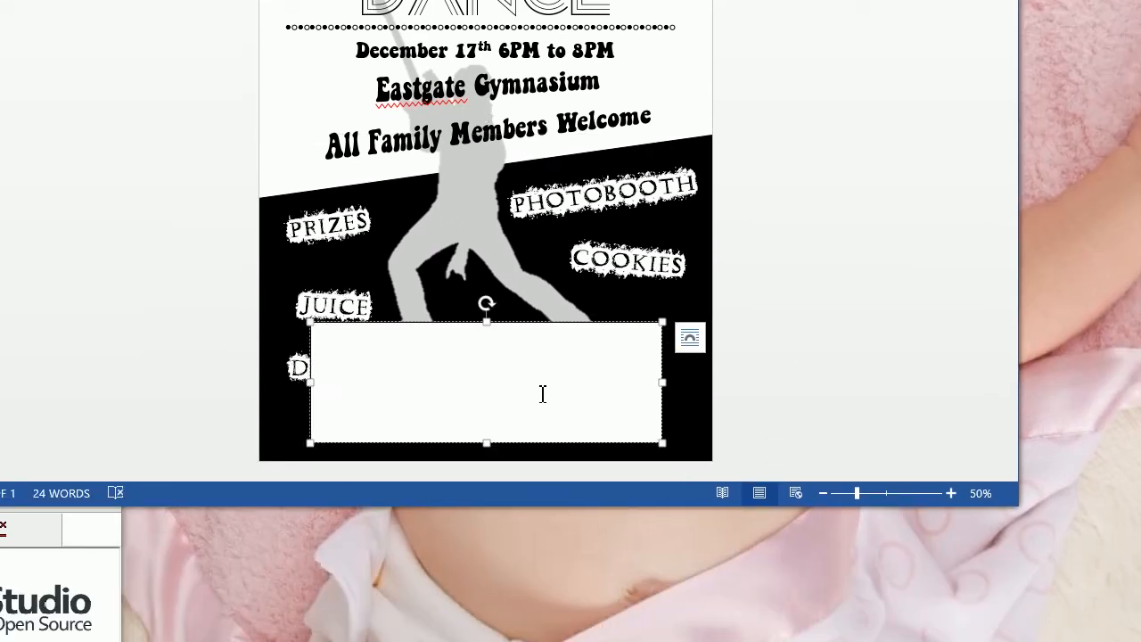
pyautogui.tripleClick(456, 360)
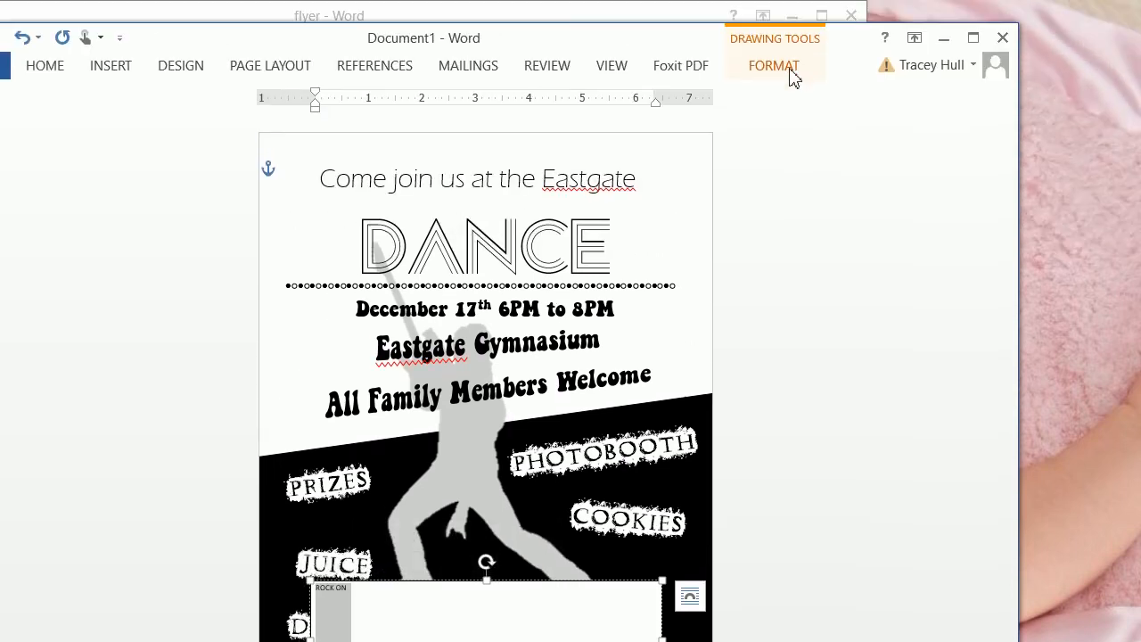
# Step: Remove the shape fill and the outline from the ROCK ON text box
pyautogui.click(791, 73)
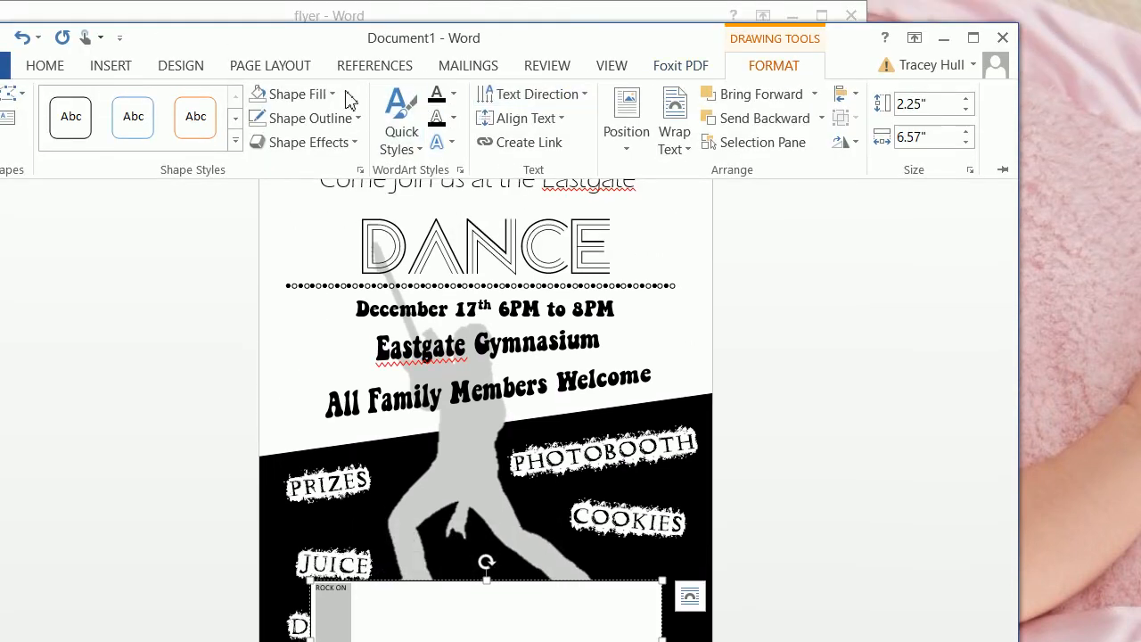
pyautogui.click(311, 94)
pyautogui.click(286, 283)
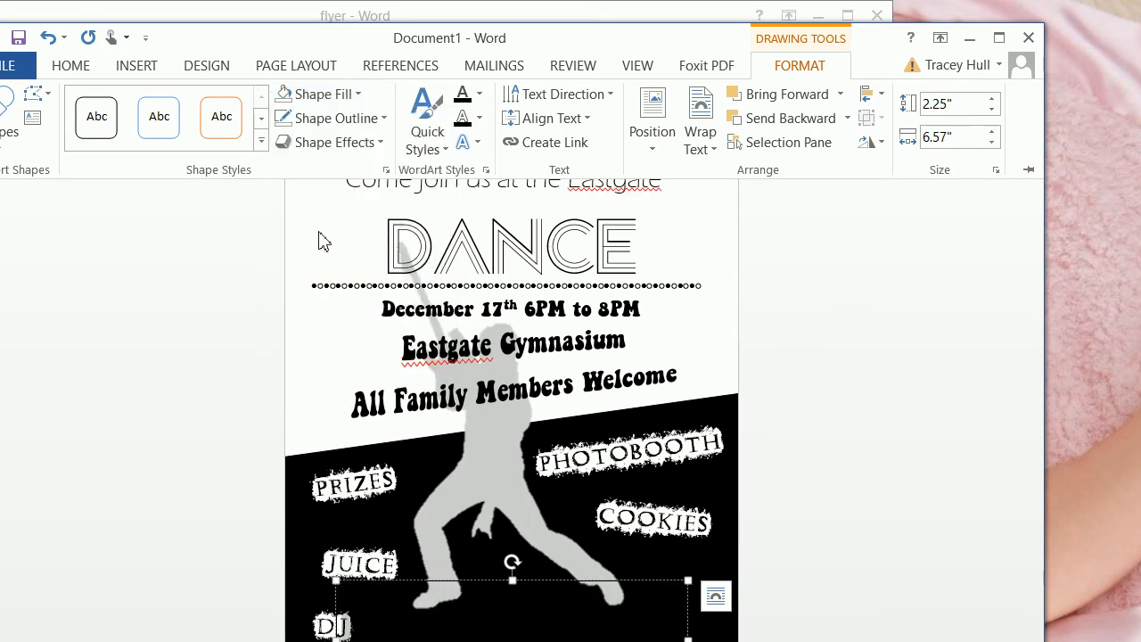
pyautogui.click(326, 118)
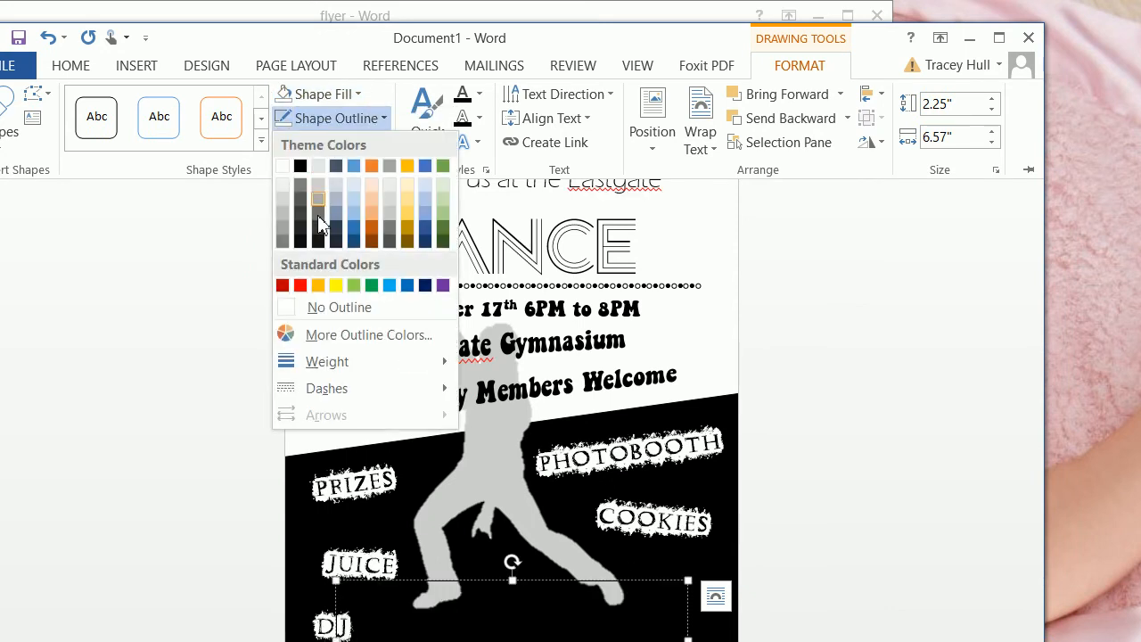
pyautogui.click(324, 306)
# Step: Format the ROCK ON text in white CF Revolution at 72 pt and center it in its box
pyautogui.click(96, 65)
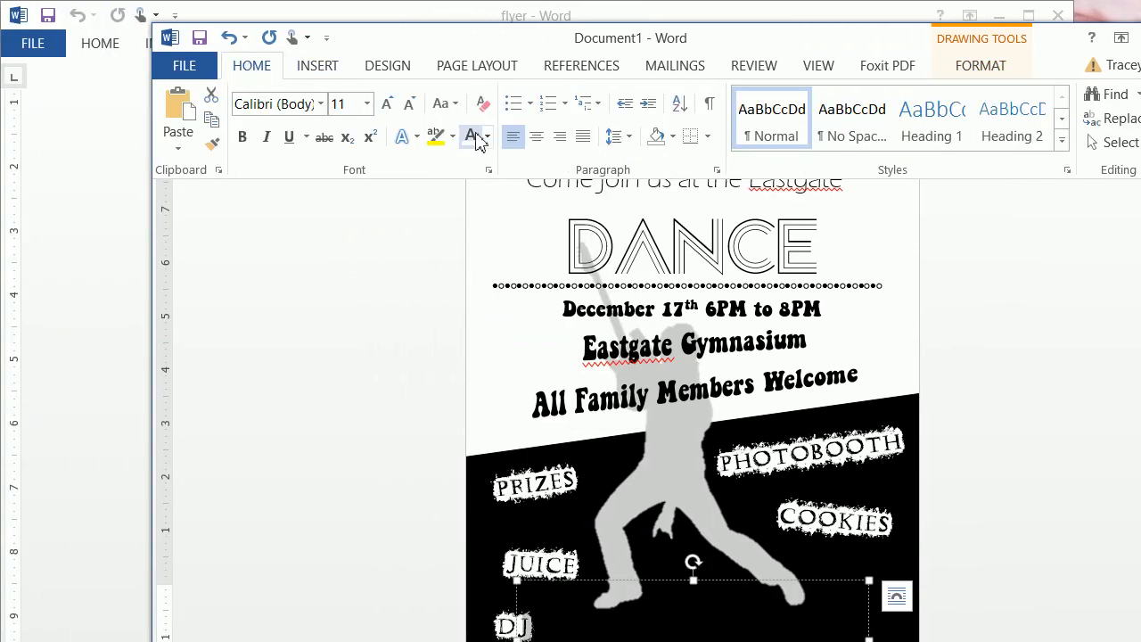
pyautogui.click(318, 140)
pyautogui.click(320, 105)
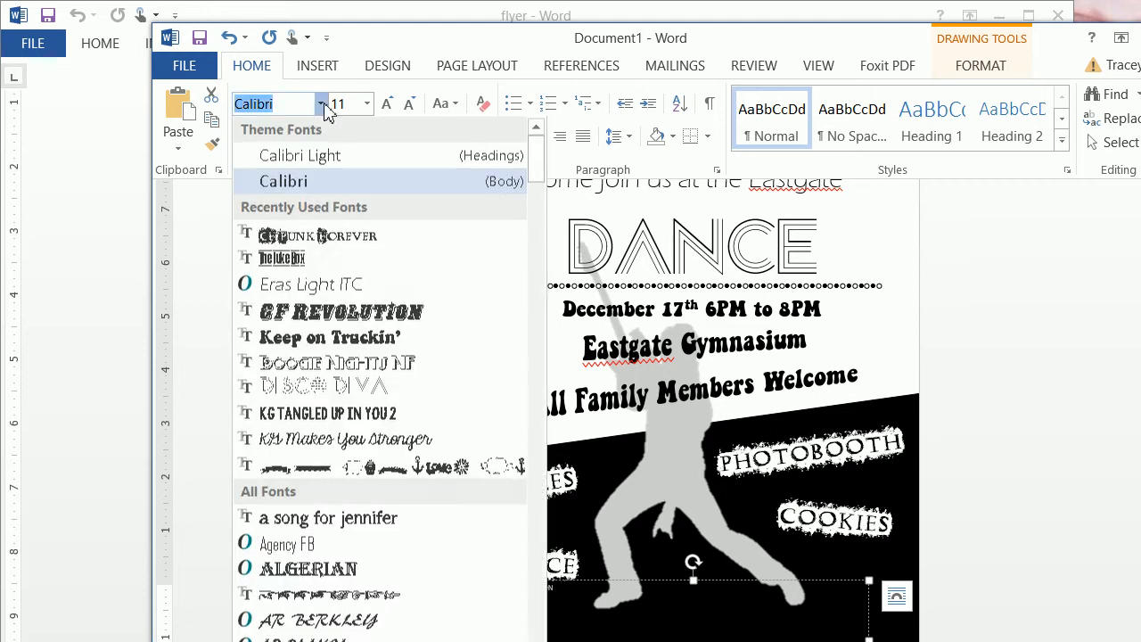
pyautogui.click(310, 319)
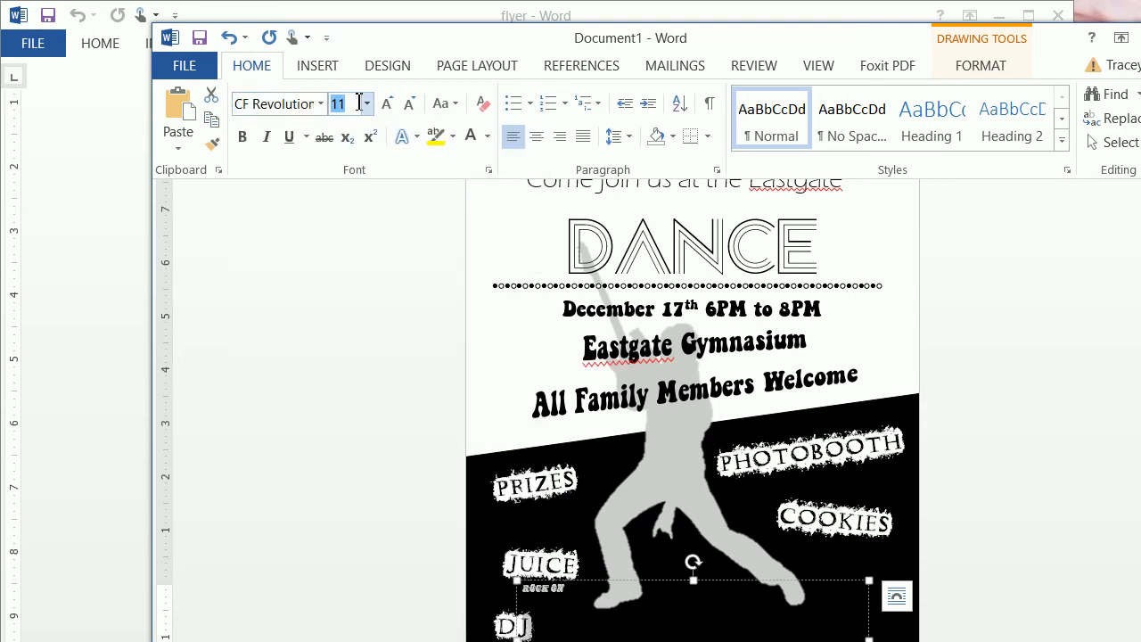
pyautogui.write('72')
pyautogui.press('Return')
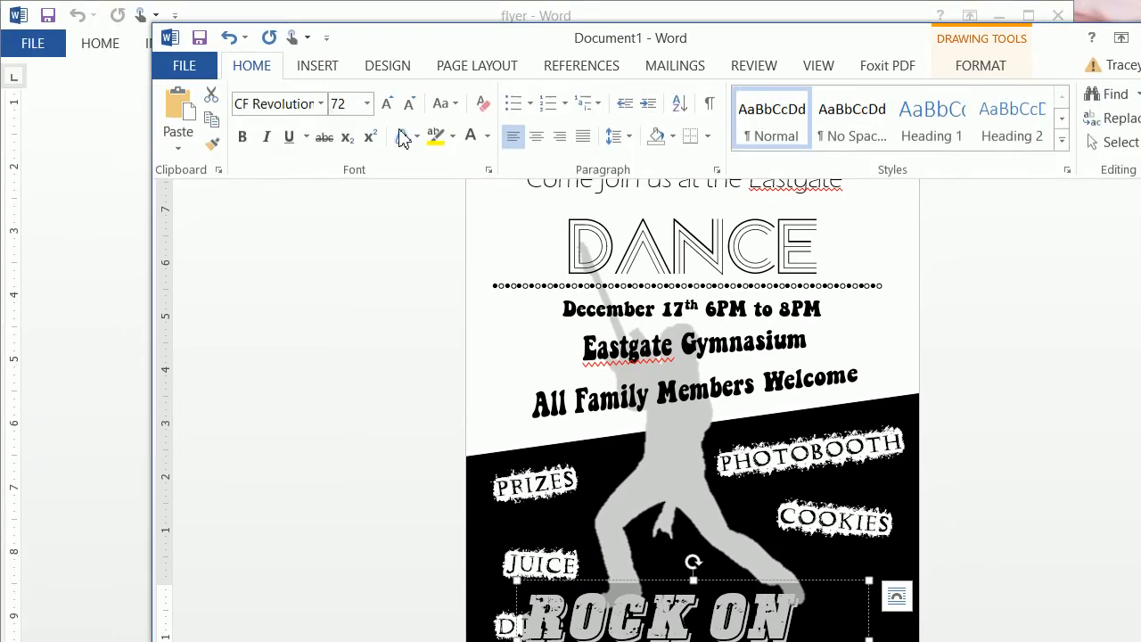
pyautogui.click(540, 139)
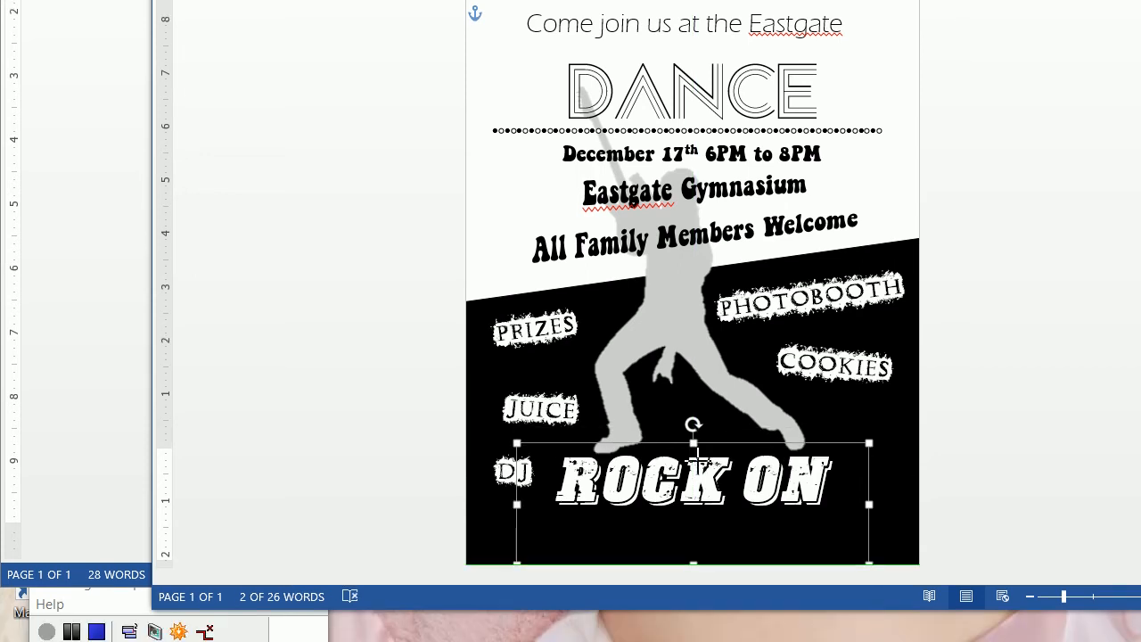
# Step: Warp the ROCK ON text with the Triangle Up transform and adjust its box's height and position near the page's lower edge
pyautogui.moveTo(700, 464); pyautogui.dragTo(728, 467)
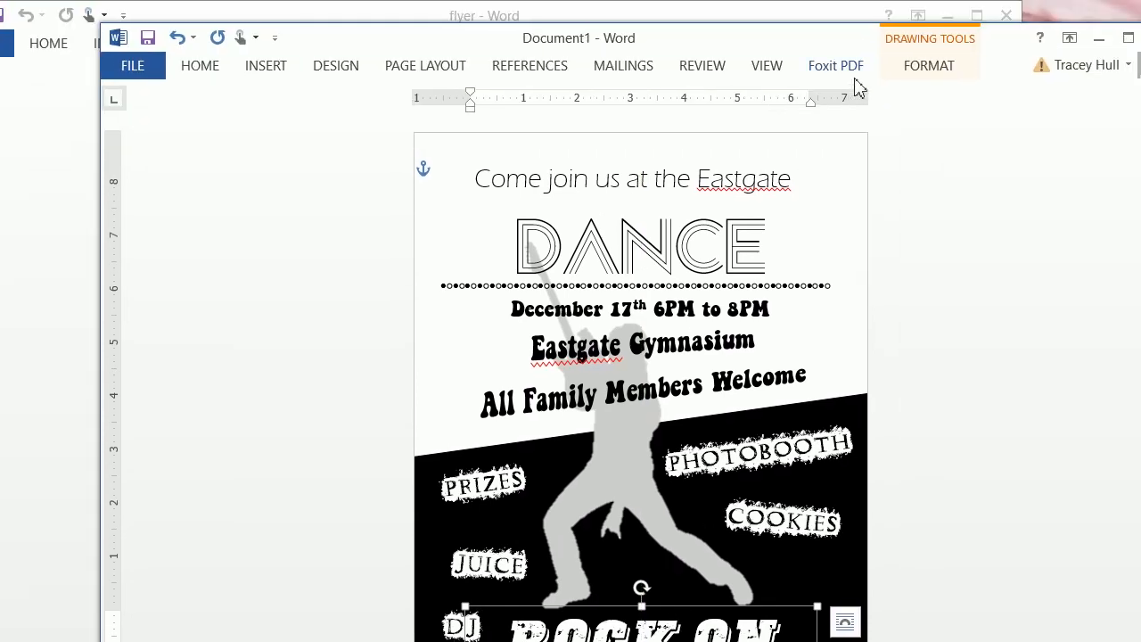
pyautogui.click(850, 67)
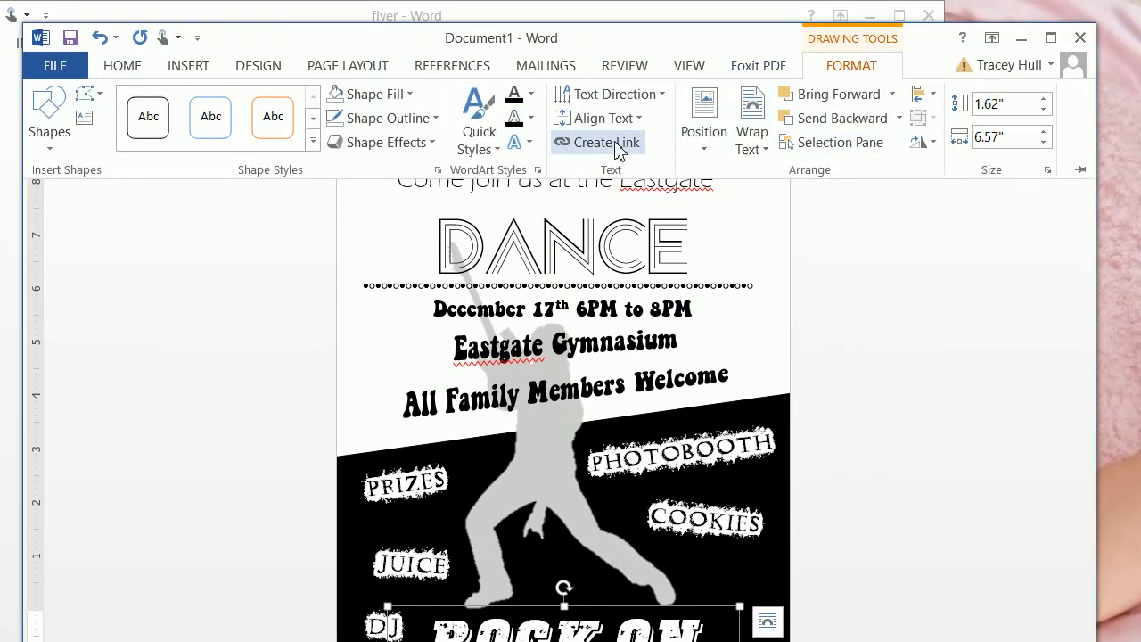
pyautogui.click(526, 146)
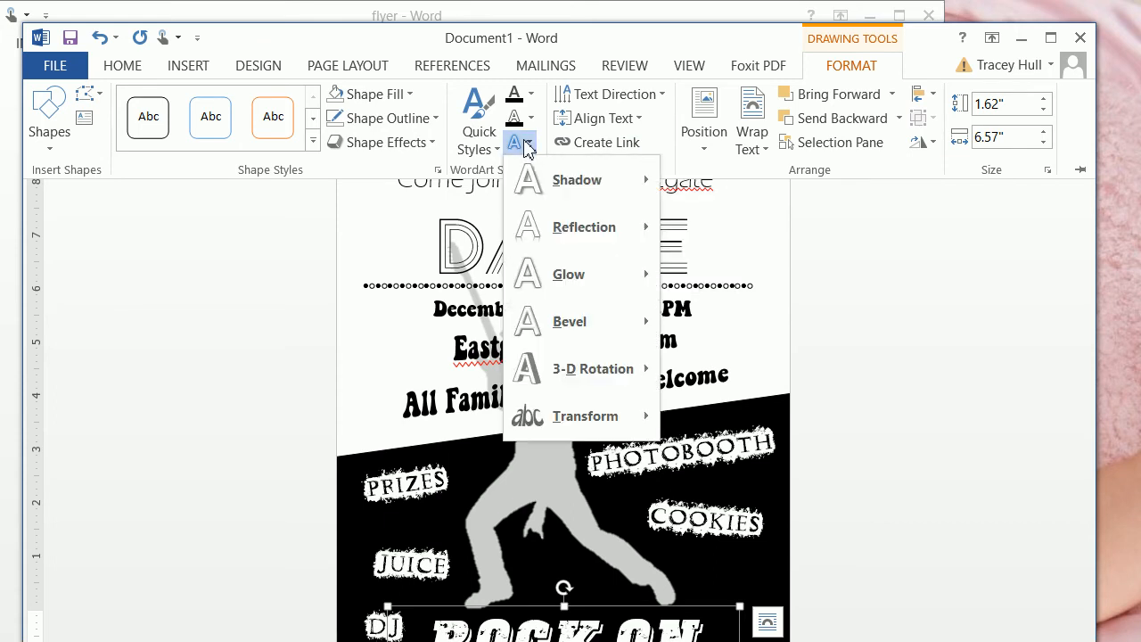
pyautogui.moveTo(613, 415)
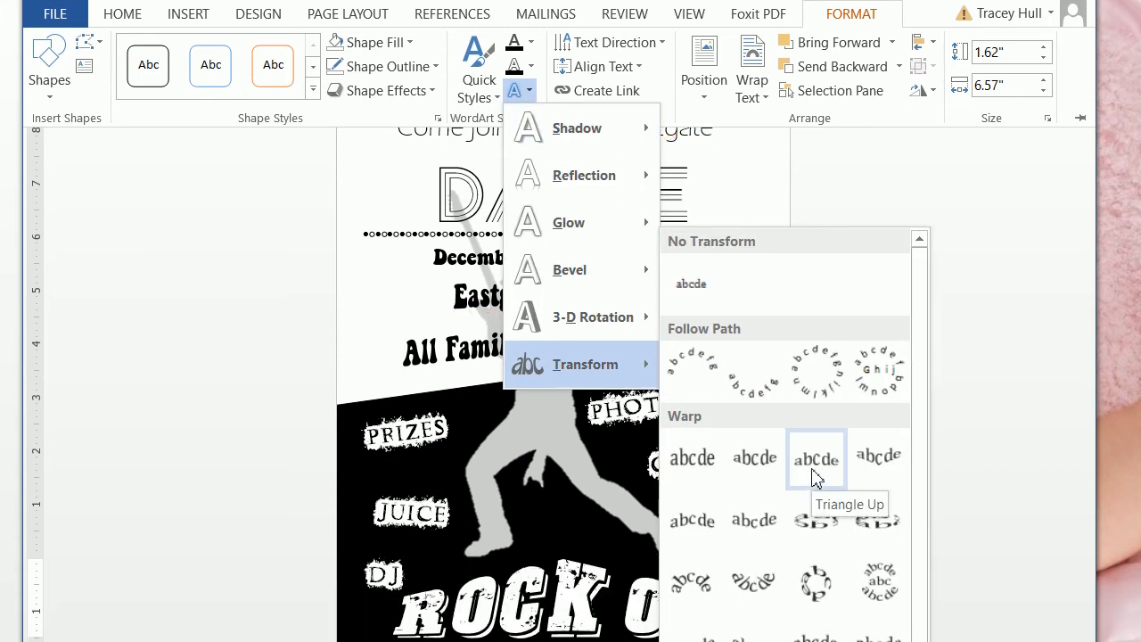
pyautogui.click(813, 477)
pyautogui.click(565, 482)
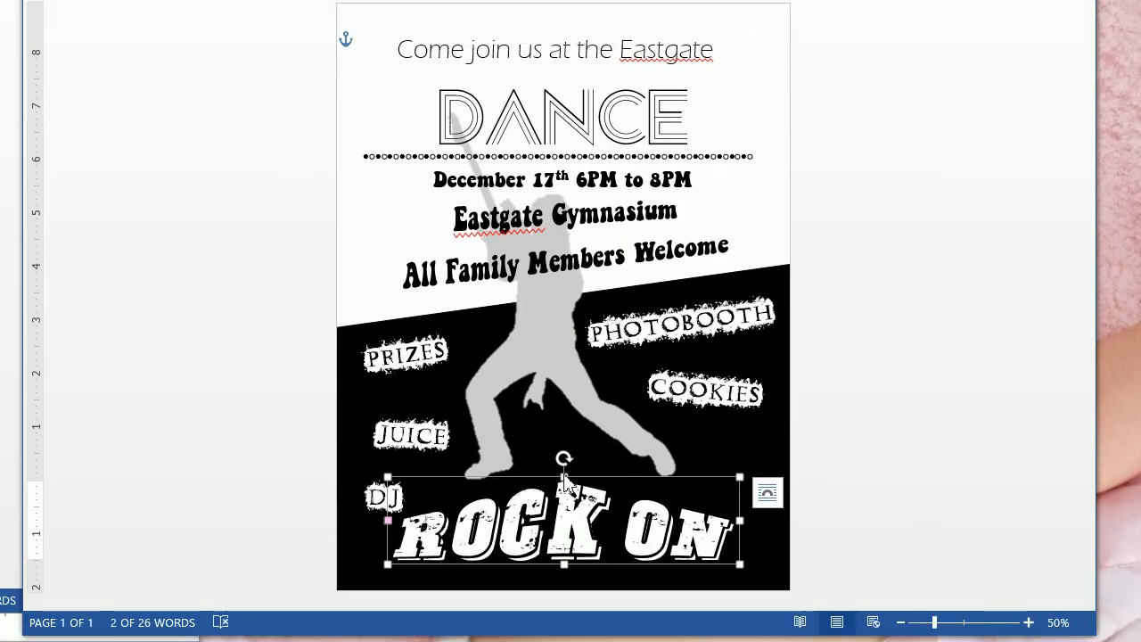
pyautogui.moveTo(565, 475); pyautogui.dragTo(564, 455)
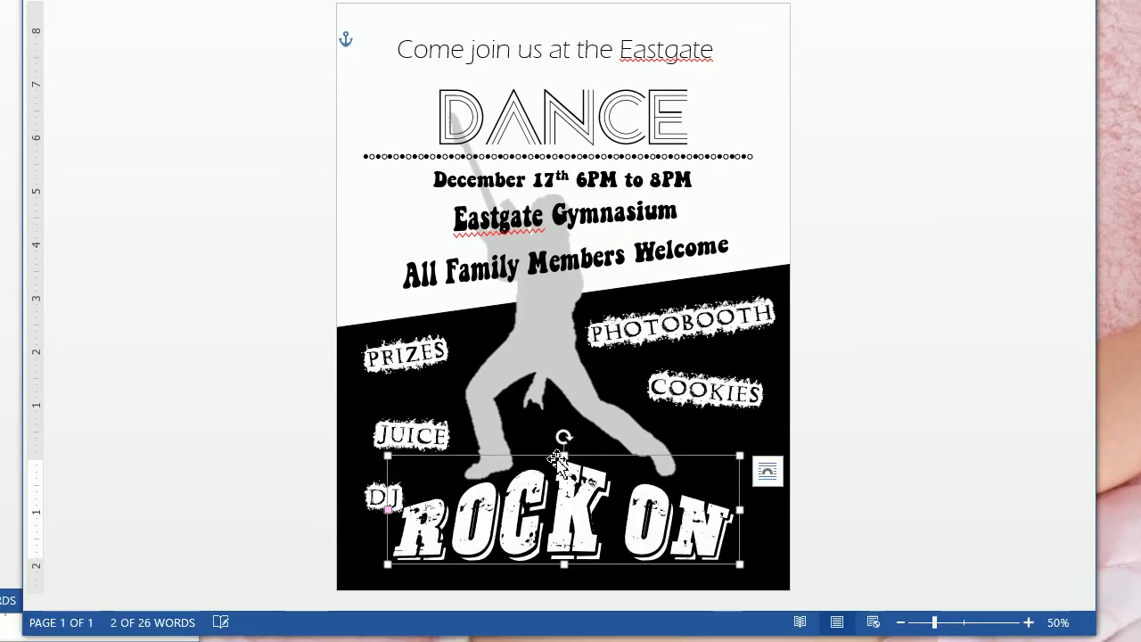
# Step: Move the DJ label up slightly so it sits closer to JUICE and clear of ROCK ON
pyautogui.click(366, 446)
pyautogui.moveTo(367, 444); pyautogui.dragTo(367, 432)
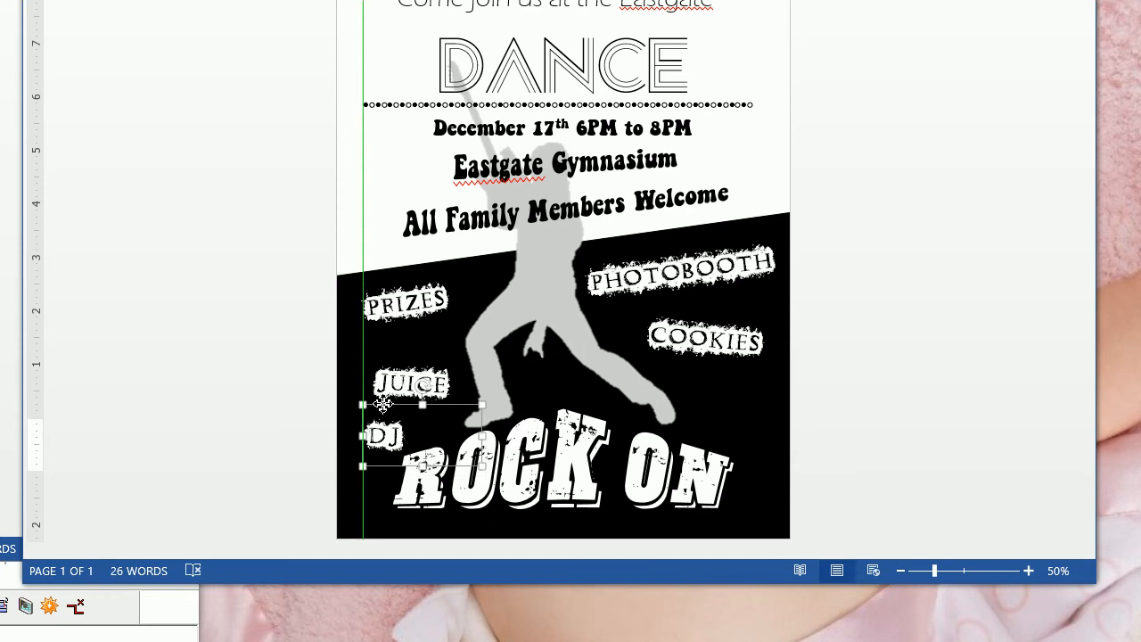
pyautogui.click(863, 312)
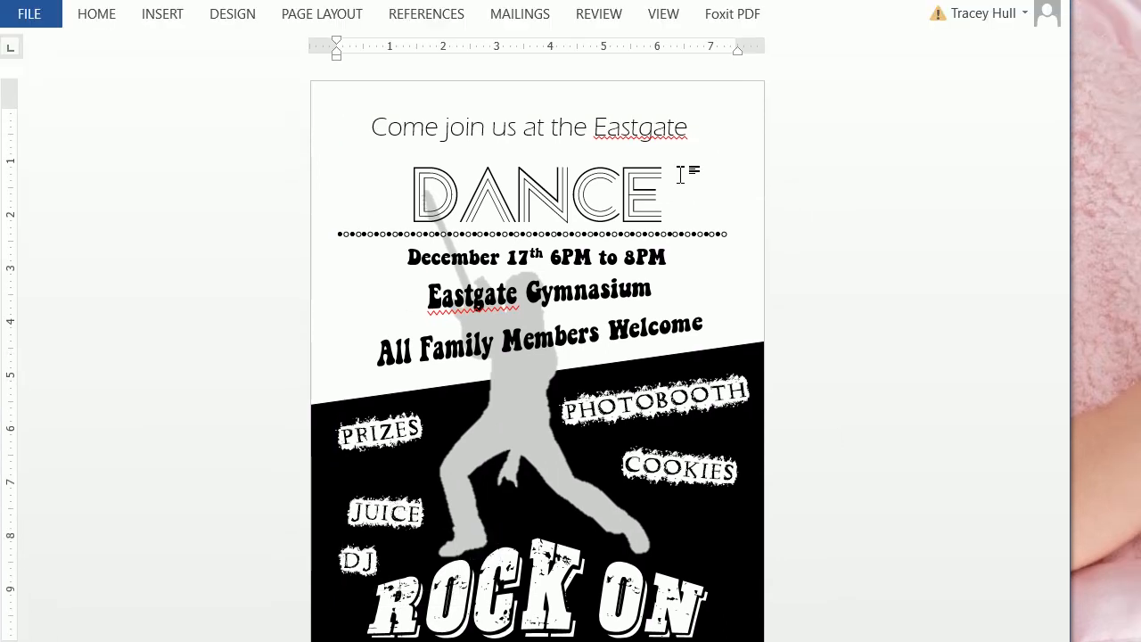
# Step: Insert the disco_ball picture into the flyer and set its text wrapping to In Front of Text
pyautogui.click(161, 16)
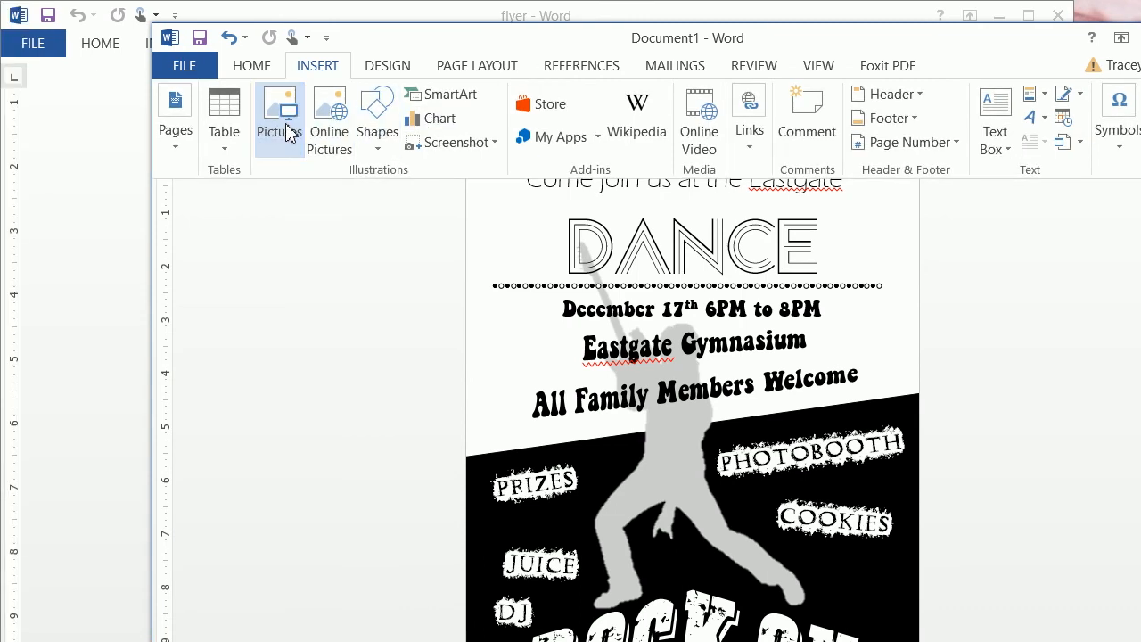
pyautogui.click(287, 132)
pyautogui.click(407, 204)
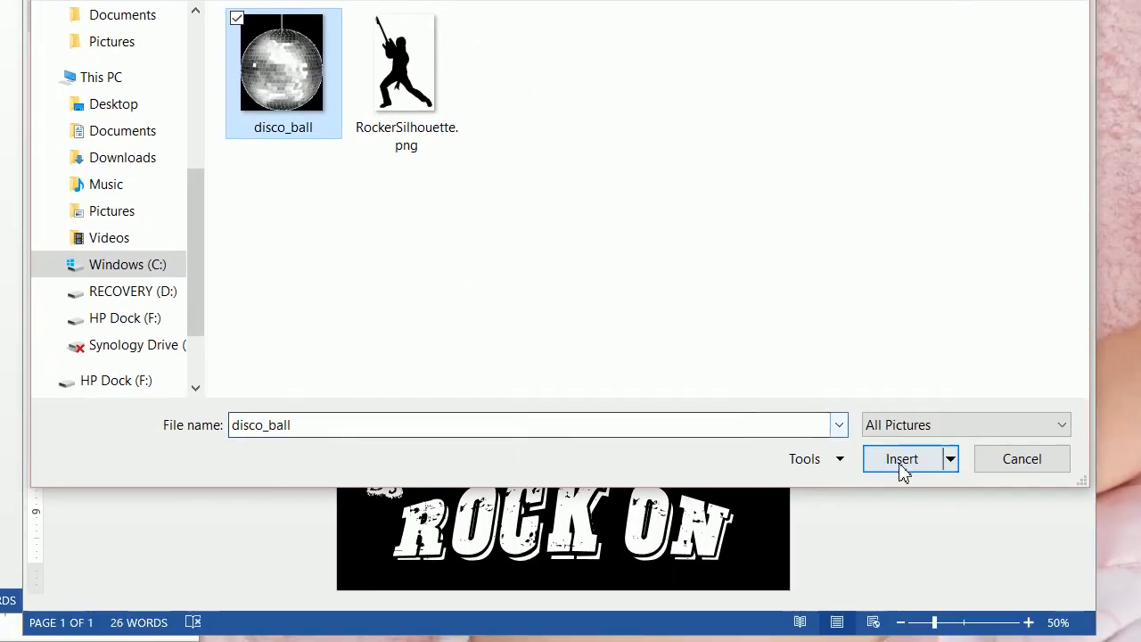
pyautogui.click(902, 460)
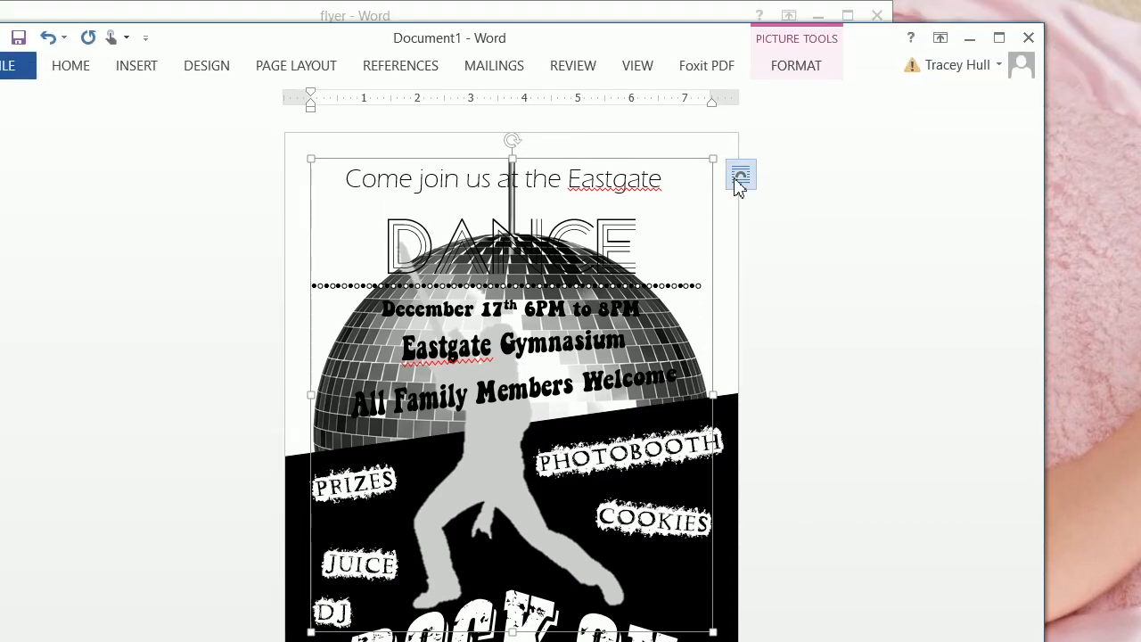
pyautogui.click(740, 177)
pyautogui.click(899, 373)
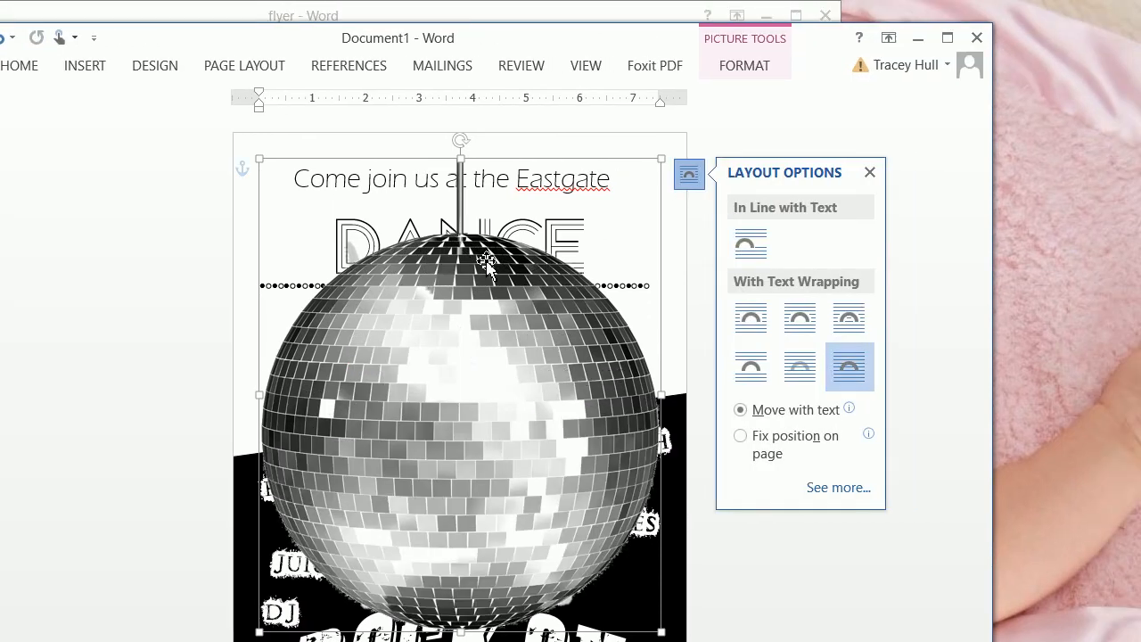
# Step: Shrink the disco ball to about 1.56" by 1.83" and place it beside the final E of DANCE
pyautogui.moveTo(287, 161); pyautogui.dragTo(603, 533)
pyautogui.moveTo(647, 468); pyautogui.dragTo(645, 116)
pyautogui.moveTo(644, 193); pyautogui.dragTo(645, 193)
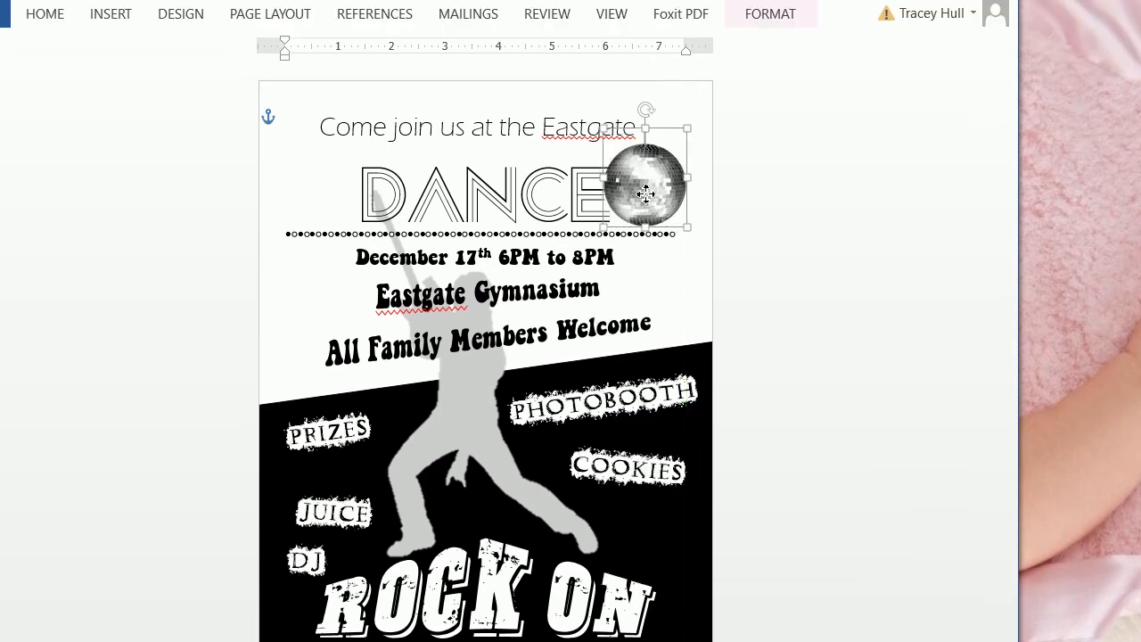
# Step: Recolor the disco ball picture with the light gray variation
pyautogui.click(772, 14)
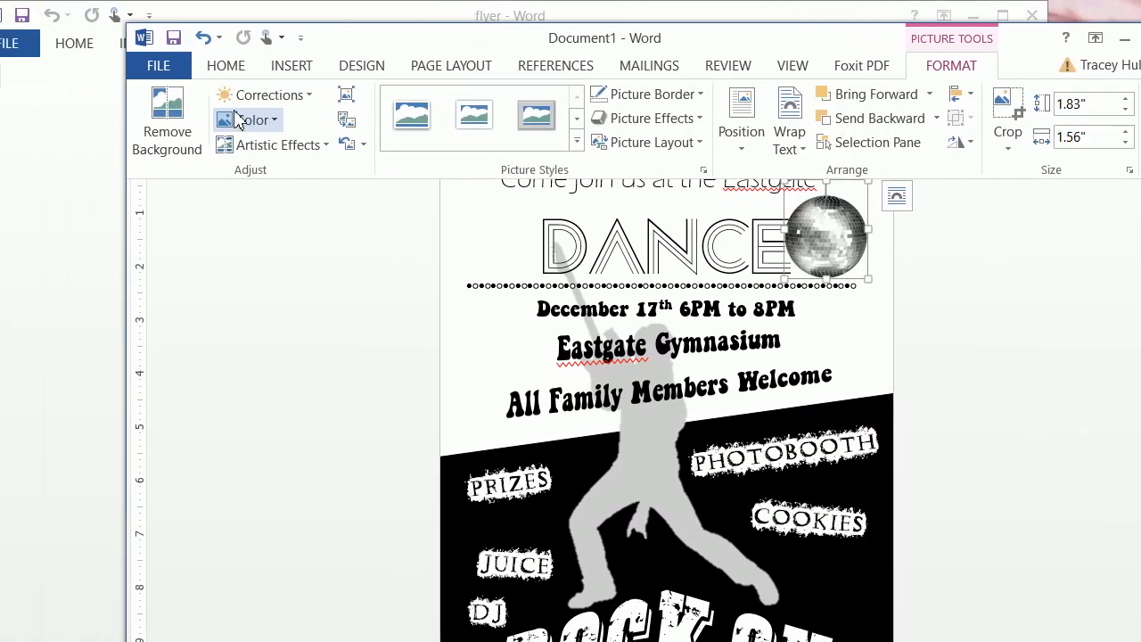
pyautogui.click(236, 120)
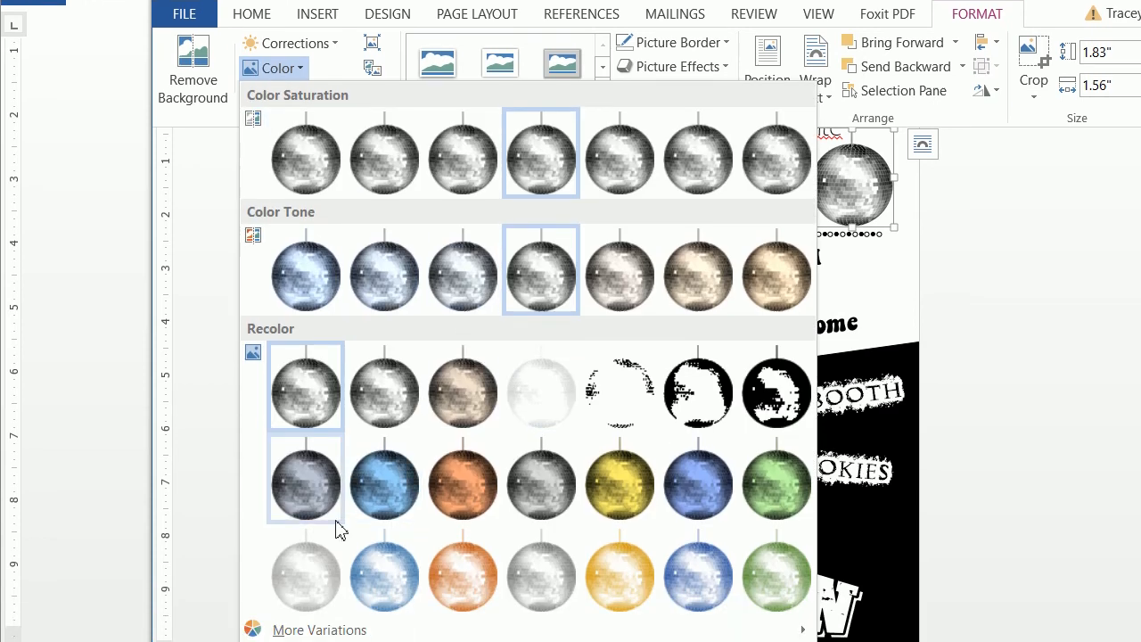
pyautogui.click(321, 570)
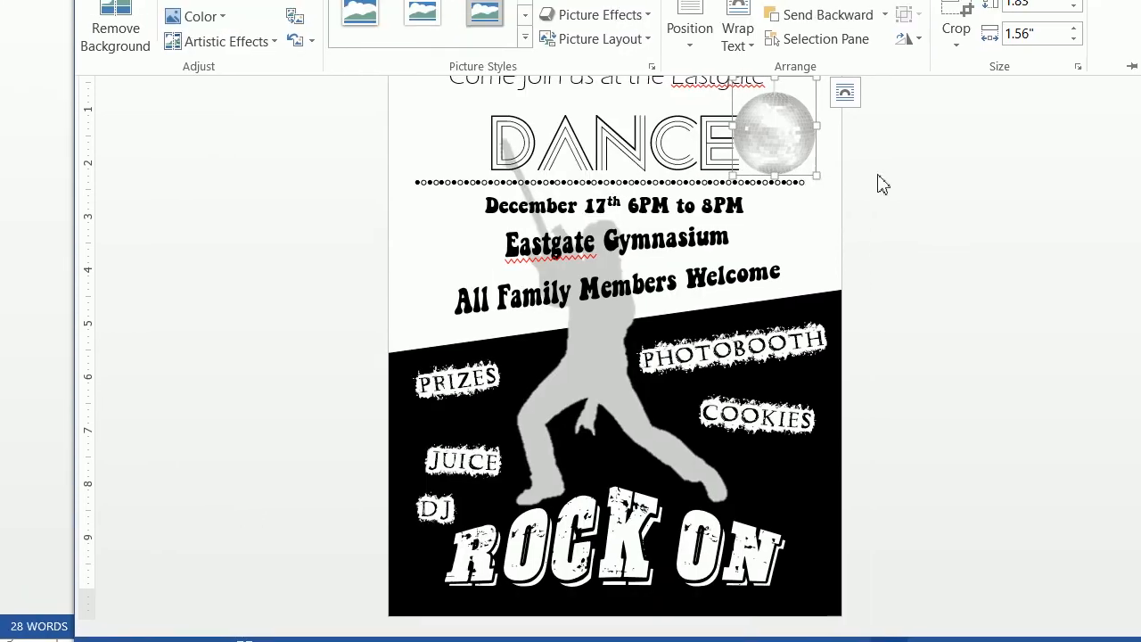
# Step: Bring the DANCE text box to the front so its final E overlaps the disco ball, and deselect it
pyautogui.click(683, 120)
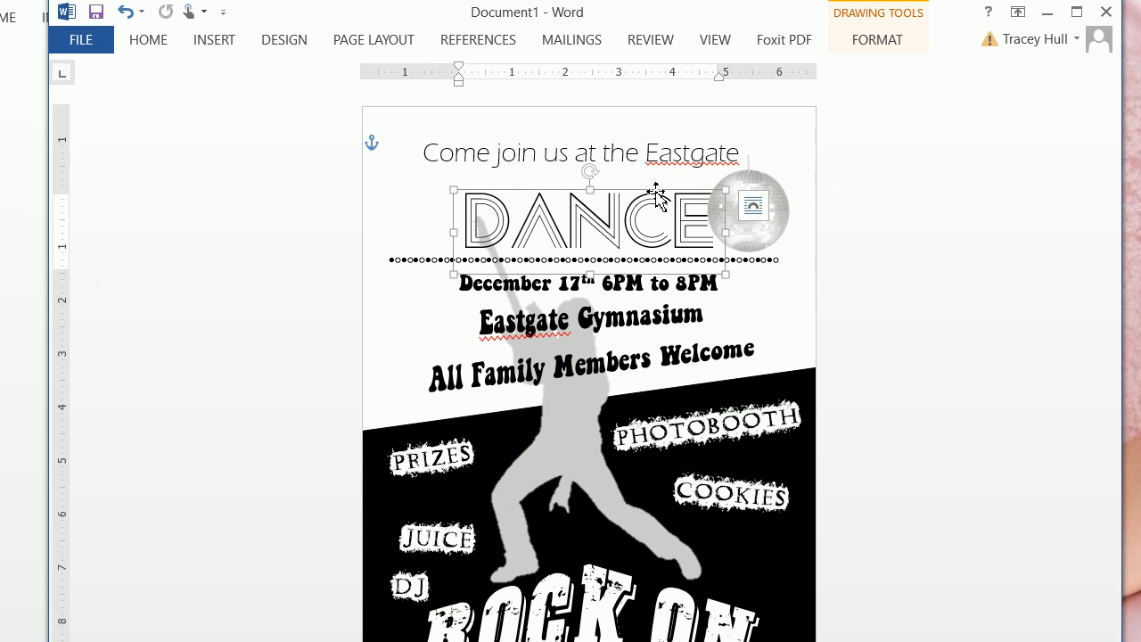
pyautogui.rightClick(656, 196)
pyautogui.moveTo(810, 402)
pyautogui.click(865, 403)
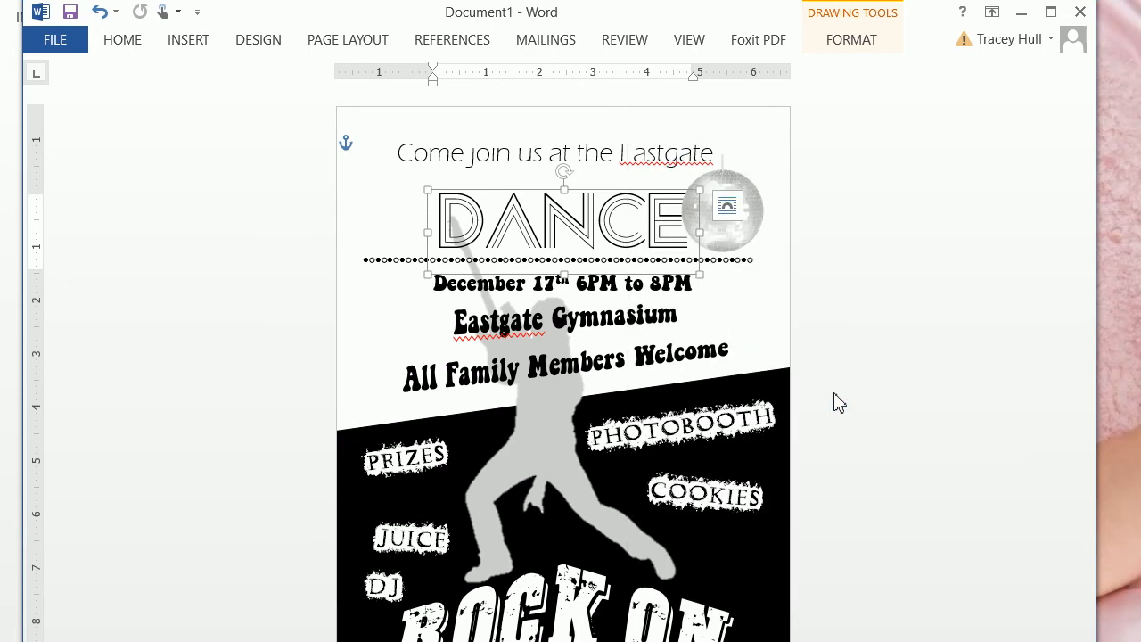
pyautogui.click(842, 391)
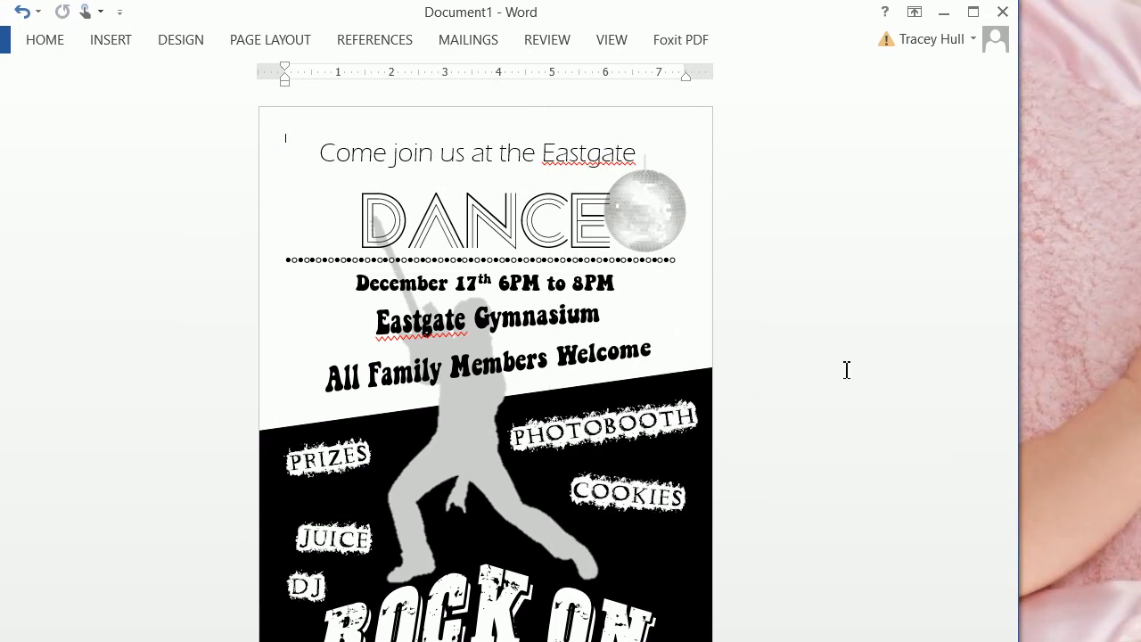